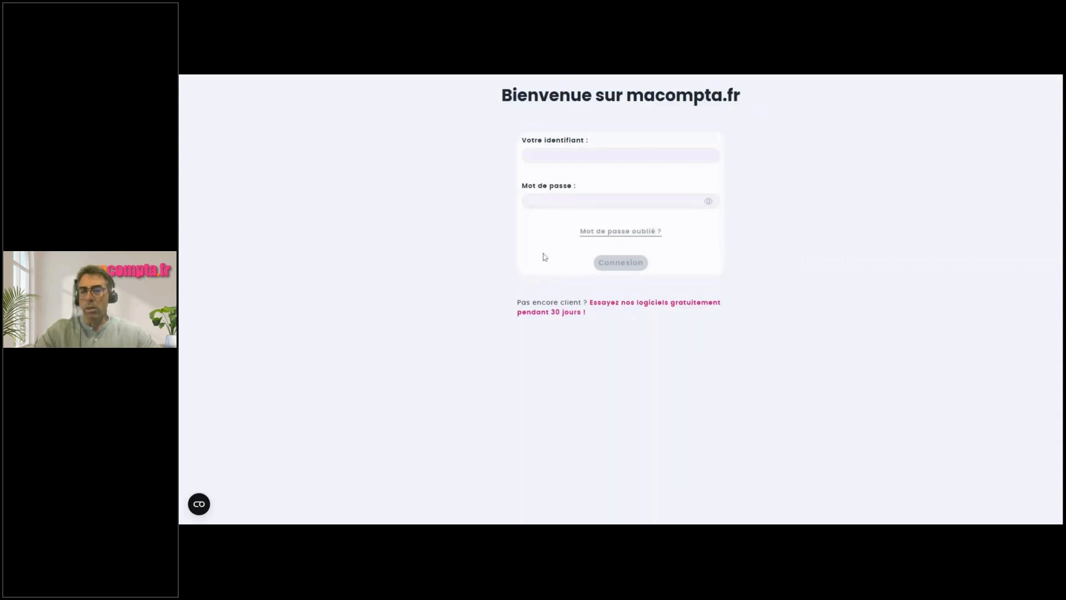
# Sign in to the macompta.fr demo account with its login e-mail and password.
pyautogui.click(620, 156)
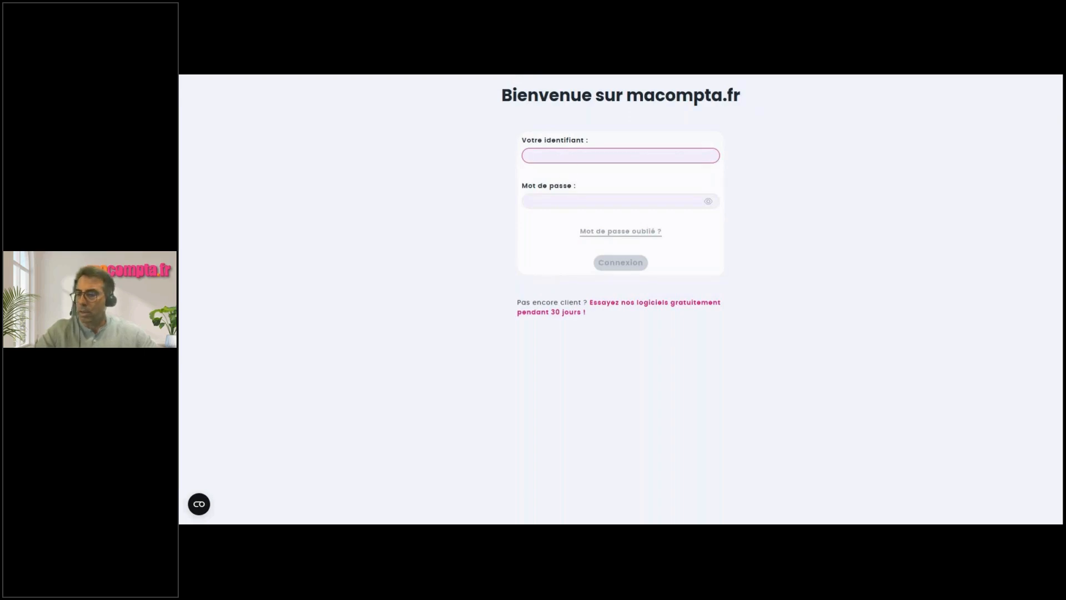
pyautogui.press('Tab')
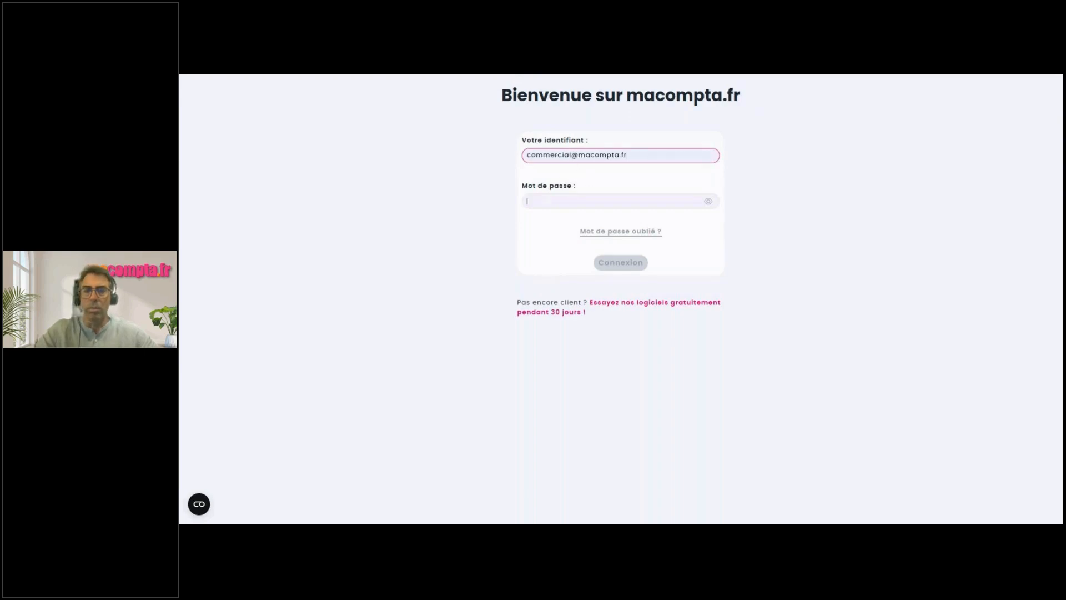
pyautogui.write('********')
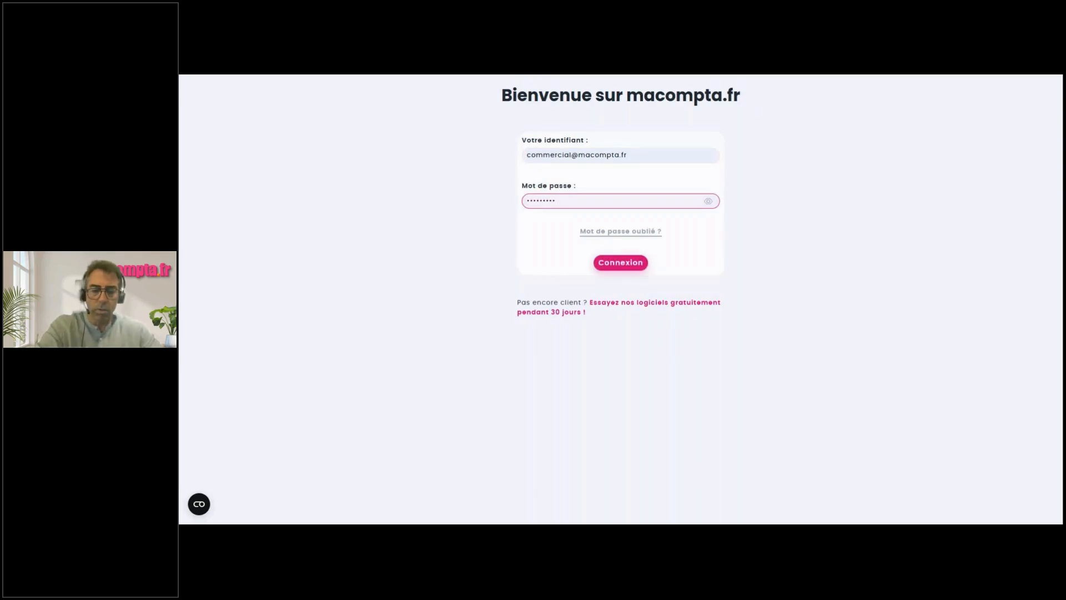
pyautogui.click(619, 262)
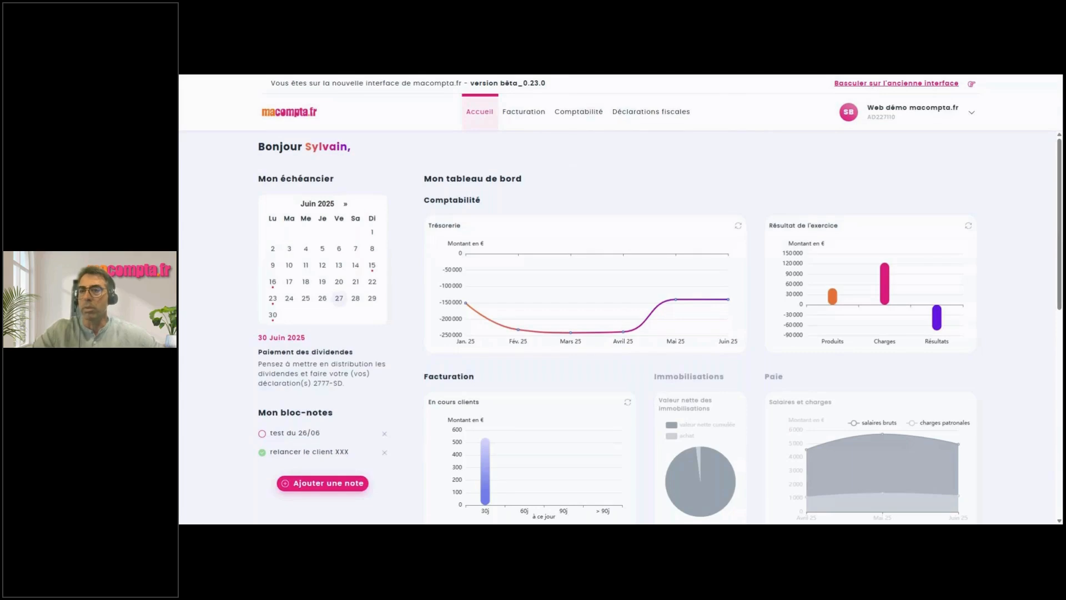
pyautogui.click(895, 84)
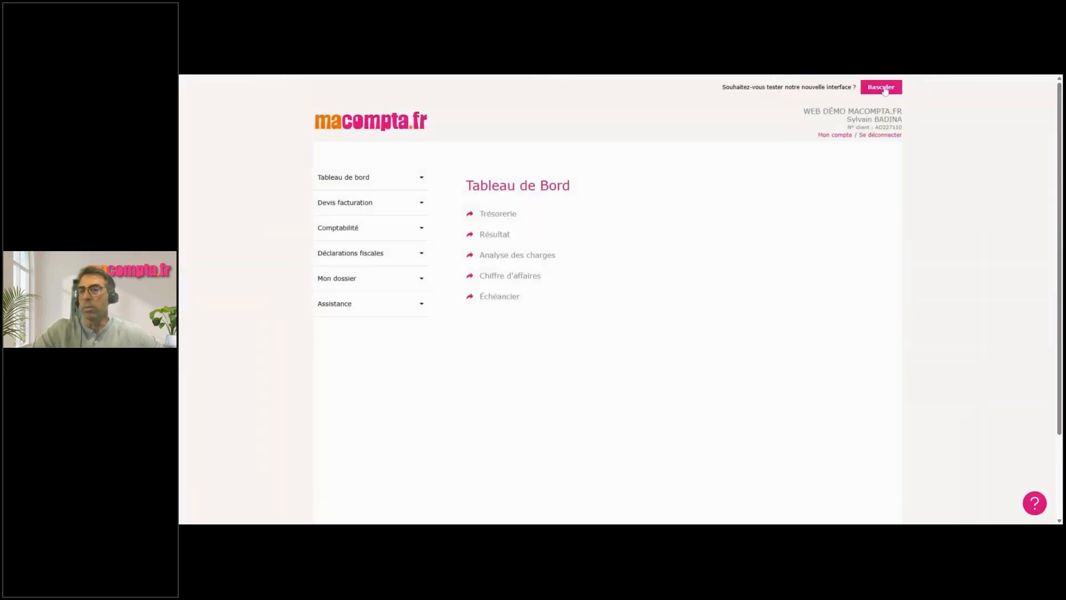
pyautogui.click(881, 90)
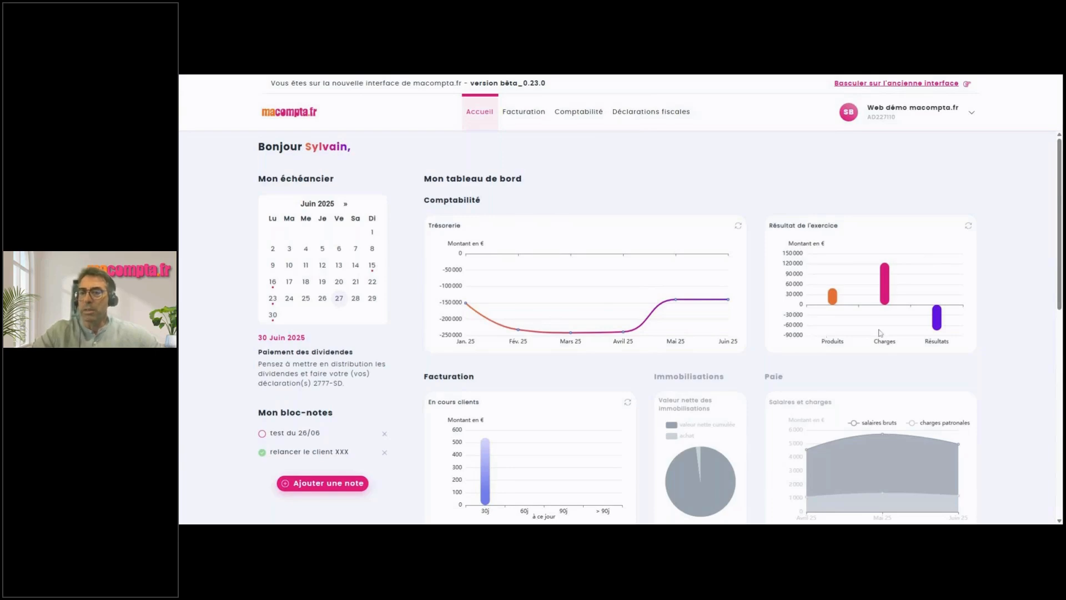
pyautogui.moveTo(833, 298)
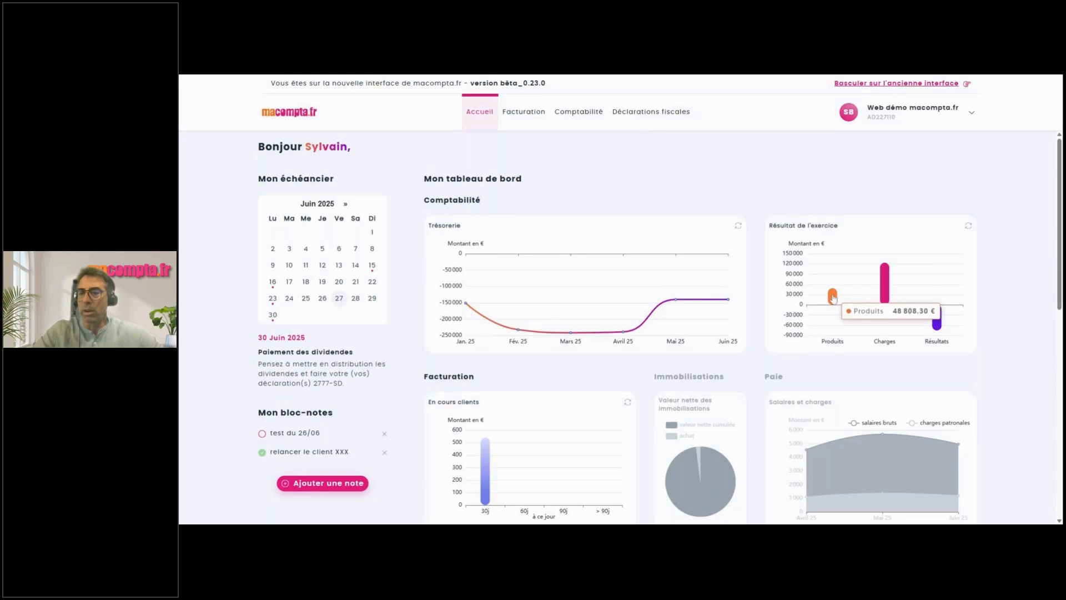
pyautogui.moveTo(884, 280)
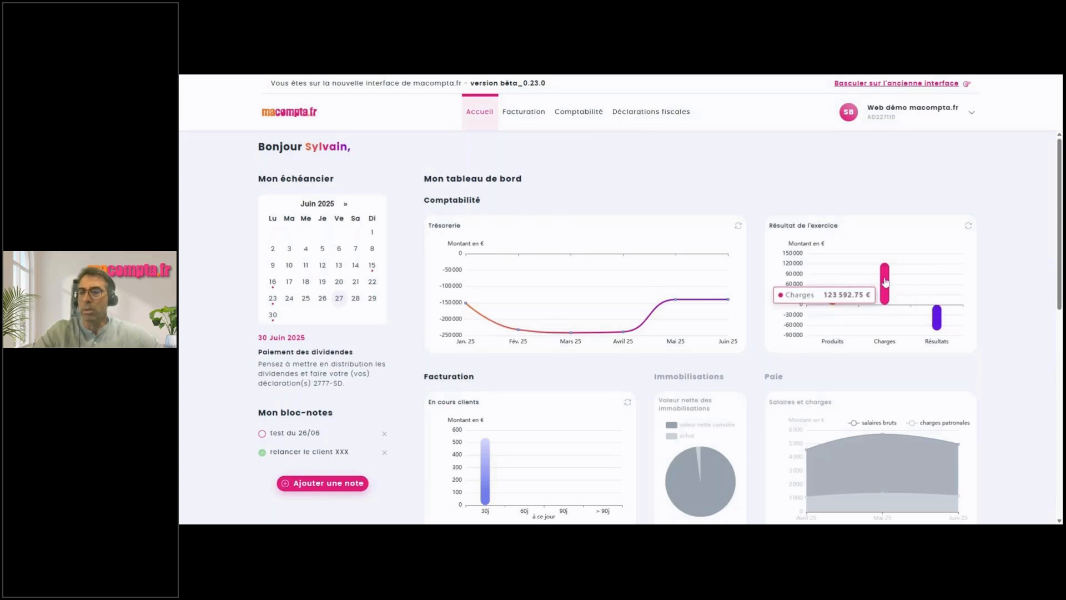
pyautogui.moveTo(937, 319)
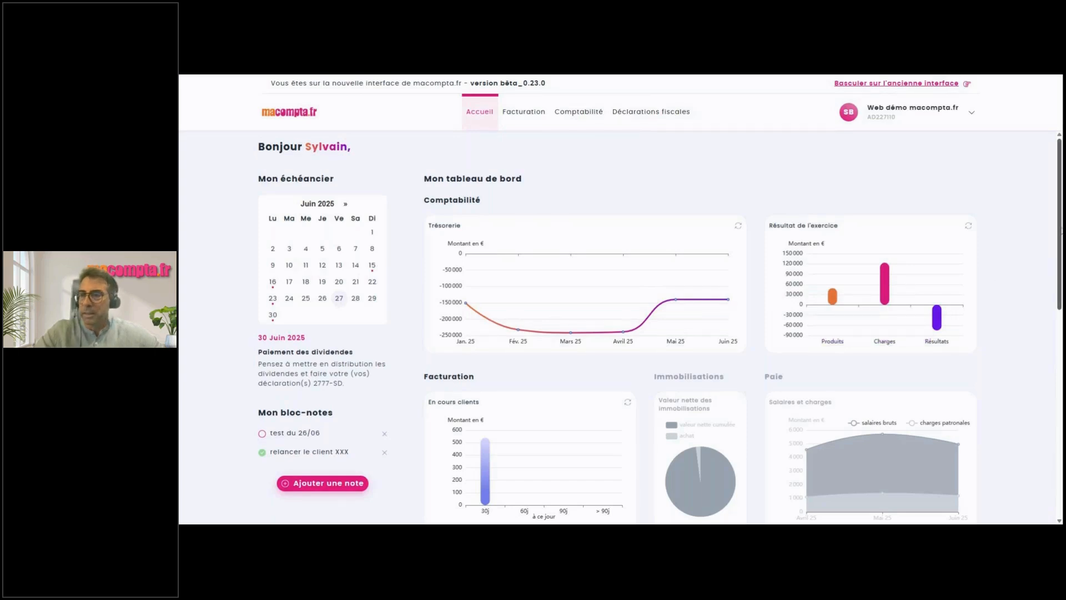
pyautogui.moveTo(1061, 232); pyautogui.dragTo(1060, 273)
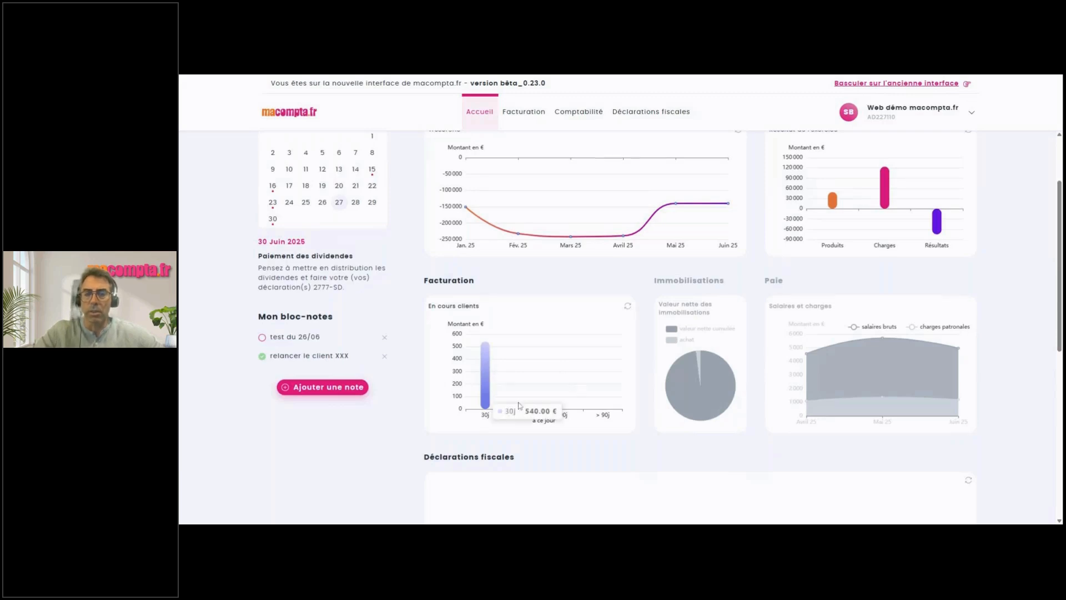
pyautogui.moveTo(488, 390)
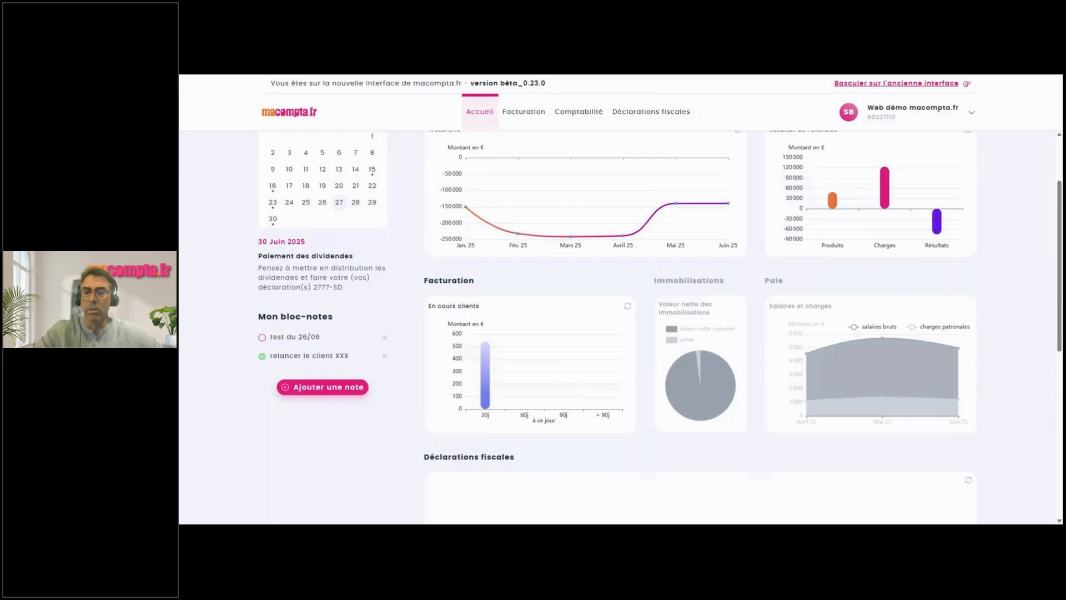
pyautogui.moveTo(719, 337)
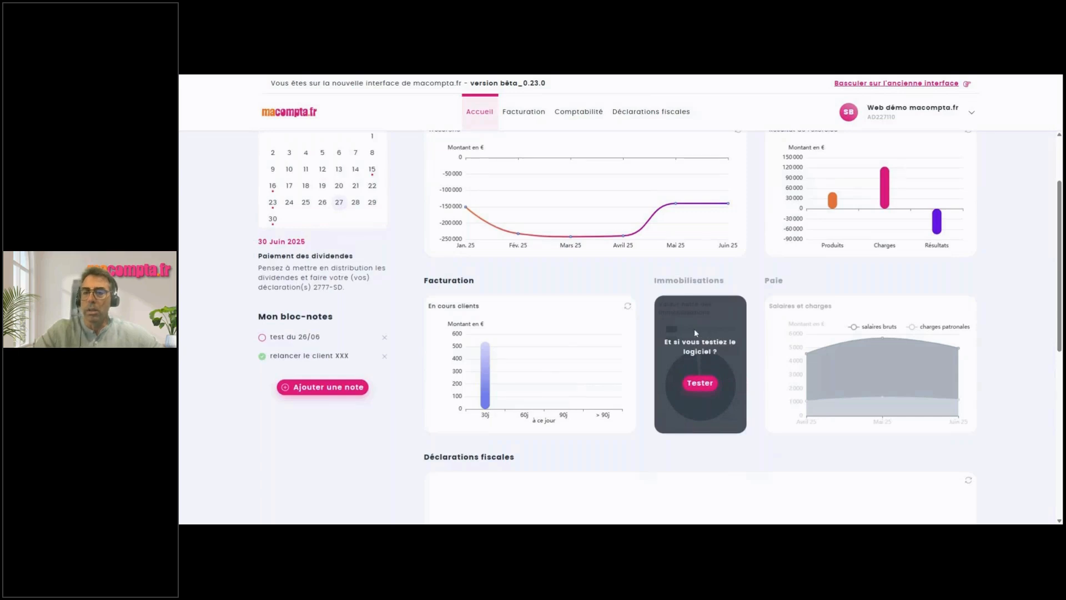
pyautogui.moveTo(803, 324)
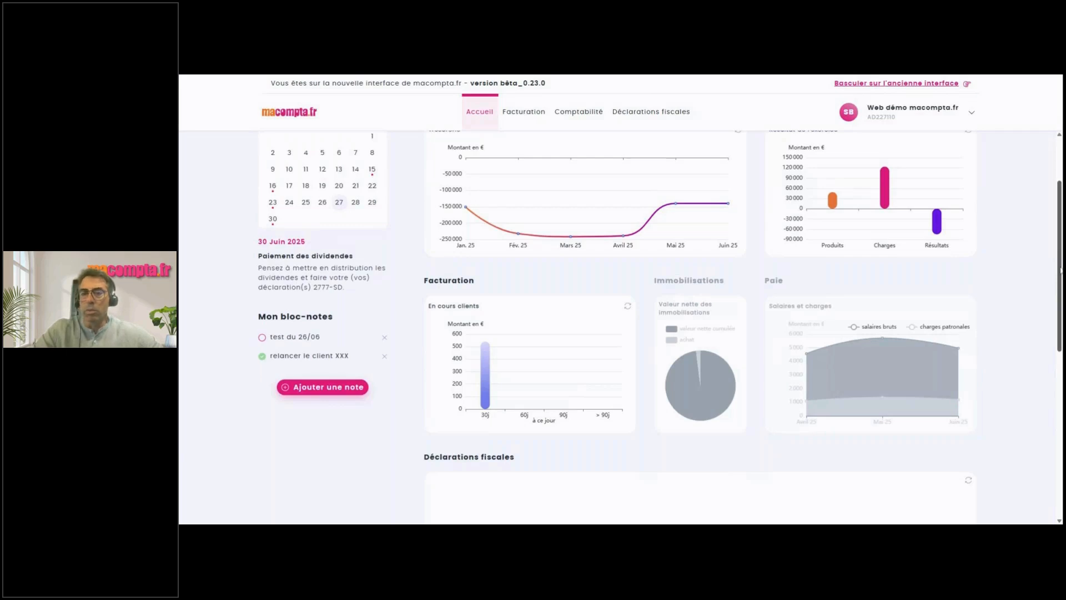
pyautogui.moveTo(1061, 270); pyautogui.dragTo(1061, 282)
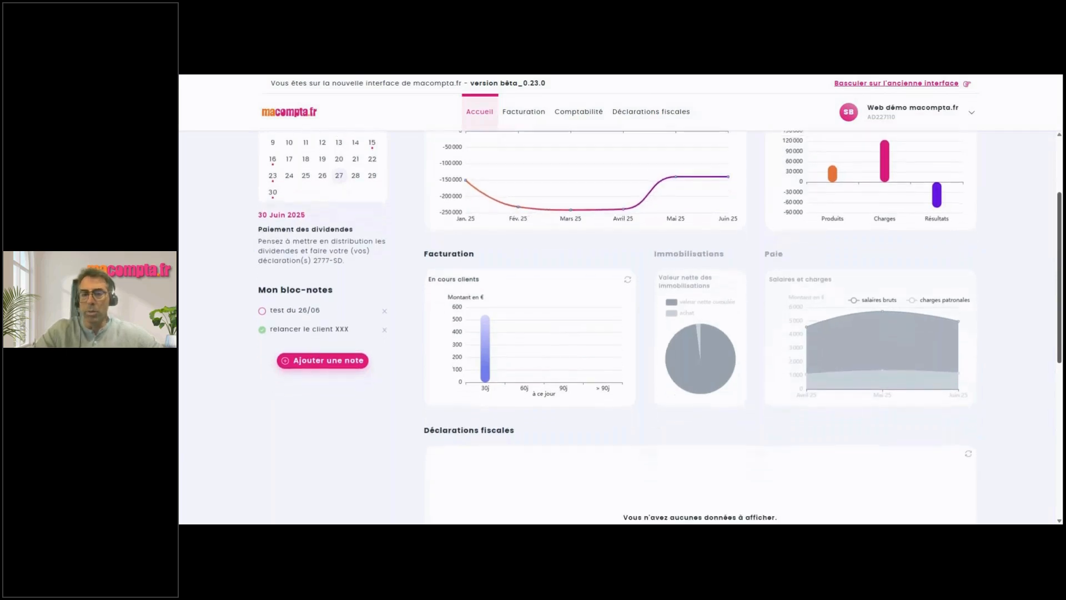
pyautogui.scroll(-3, 650, 368)
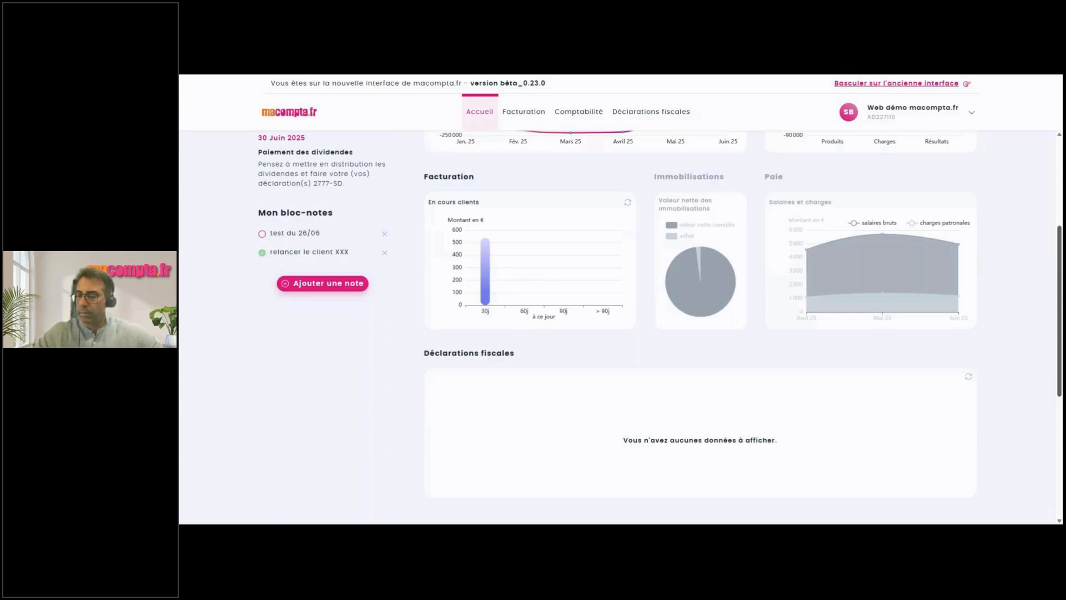
pyautogui.moveTo(1059, 358); pyautogui.dragTo(1059, 270)
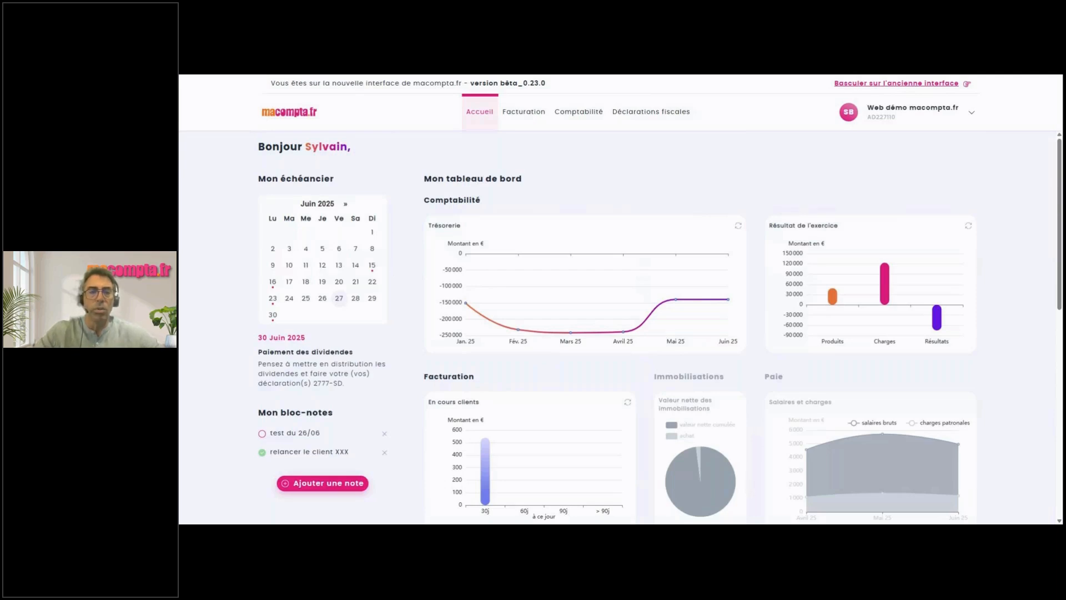
# Check the 15, 23 and 30 June deadlines, ending on the 15 June Acompte IS reminder.
pyautogui.click(373, 276)
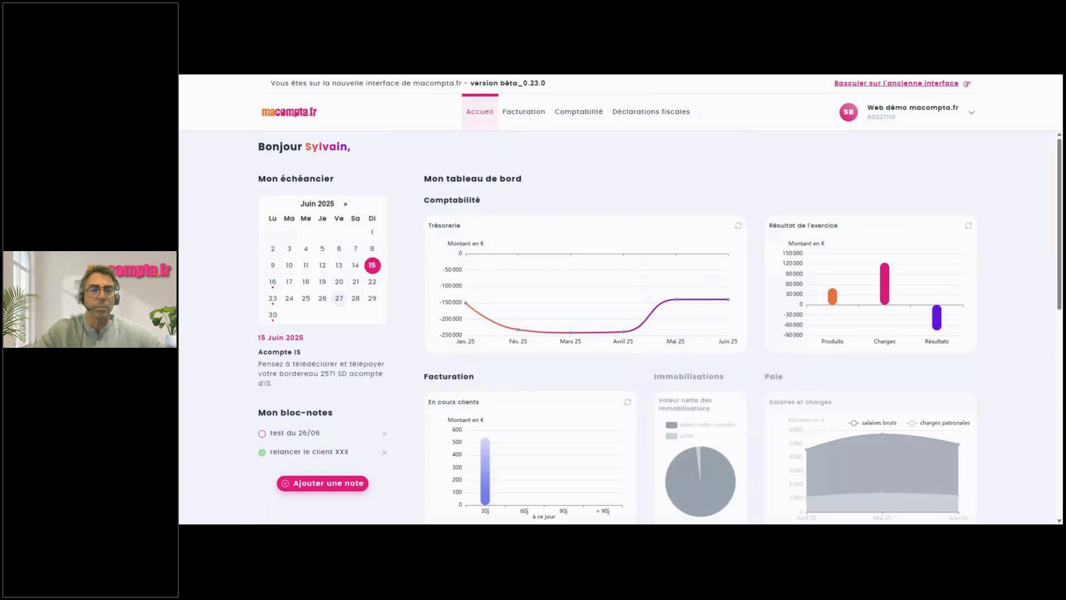
pyautogui.click(273, 299)
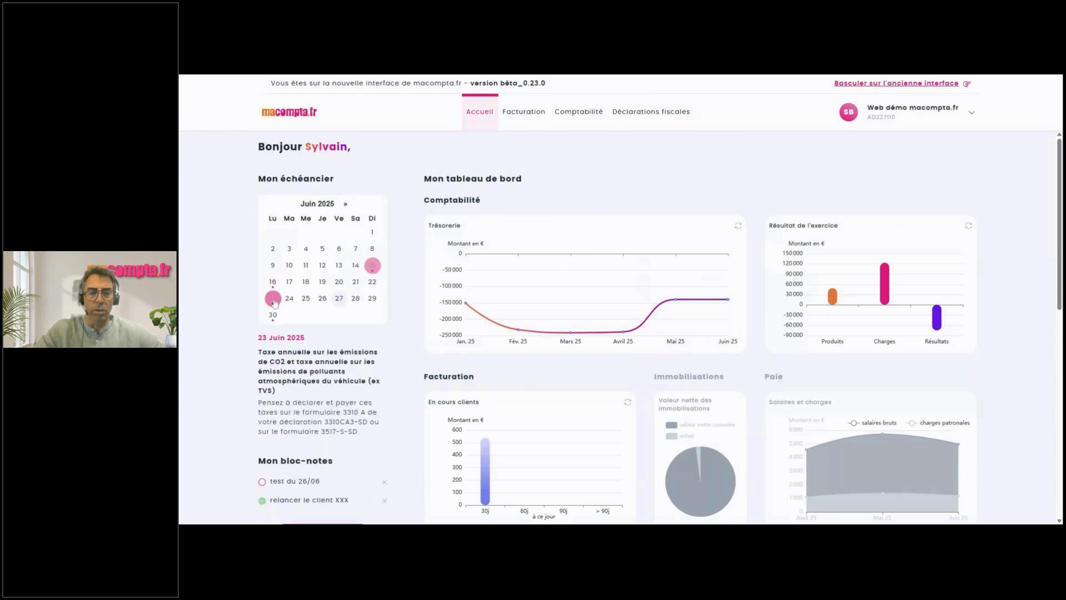
pyautogui.click(274, 316)
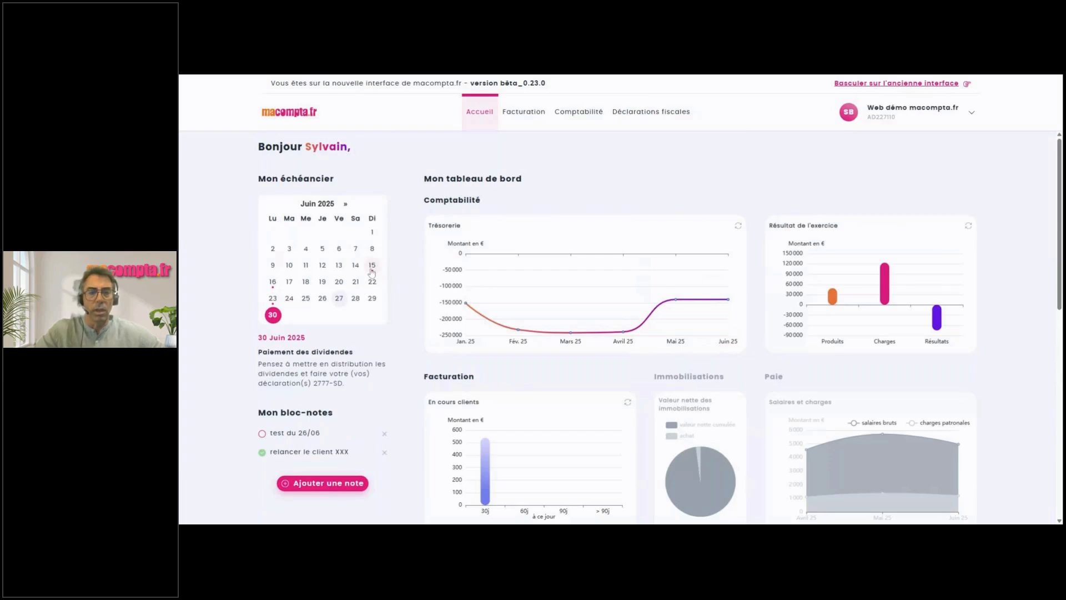
pyautogui.click(372, 268)
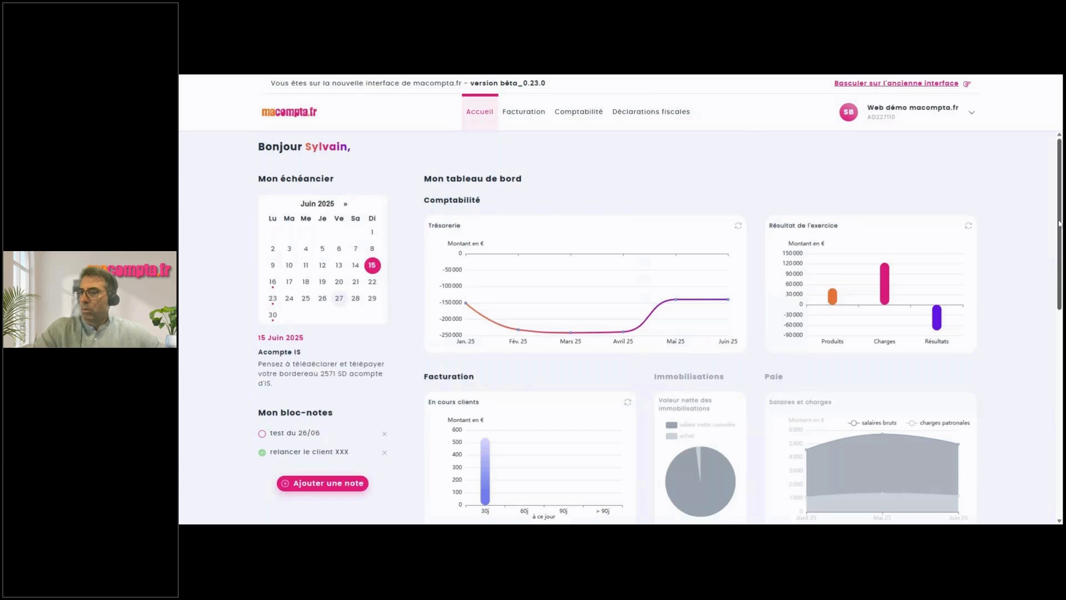
# Add a new note reading 'test web démo' to the notepad.
pyautogui.scroll(-3, 1059, 224)
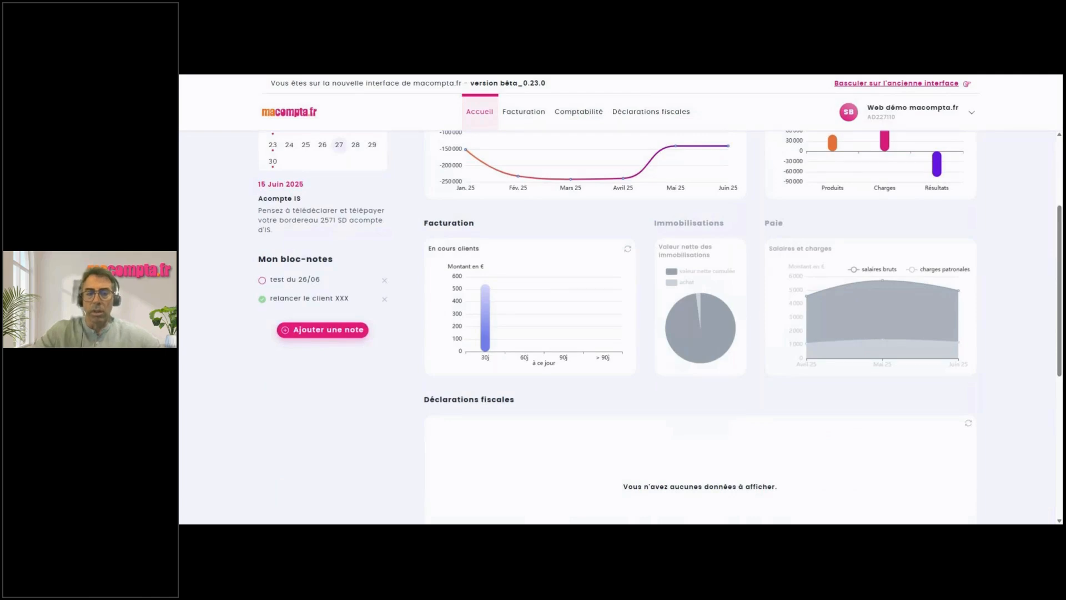
pyautogui.click(320, 328)
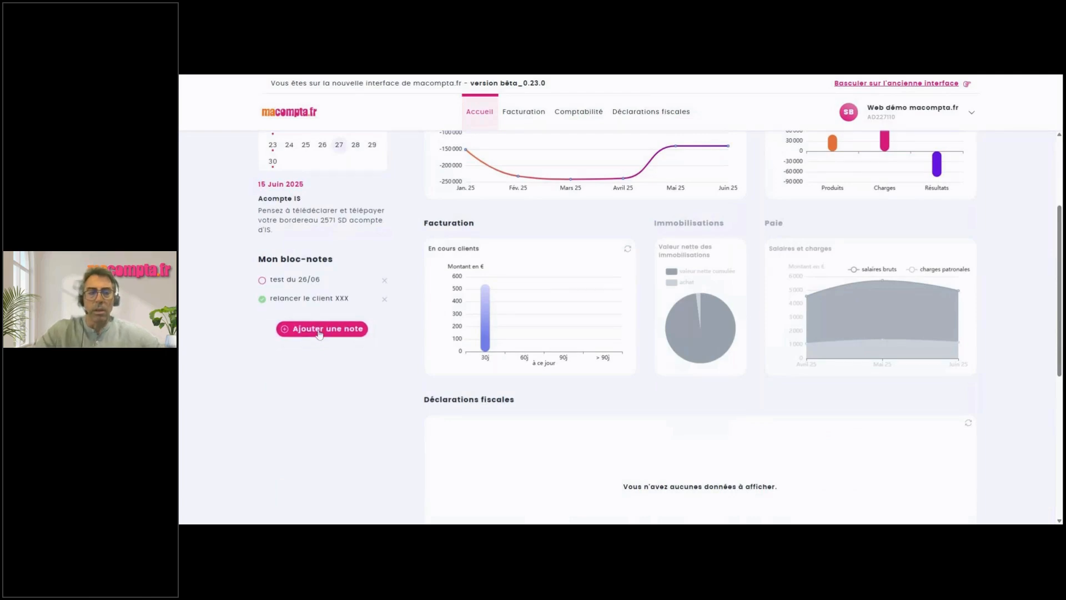
pyautogui.write('te')
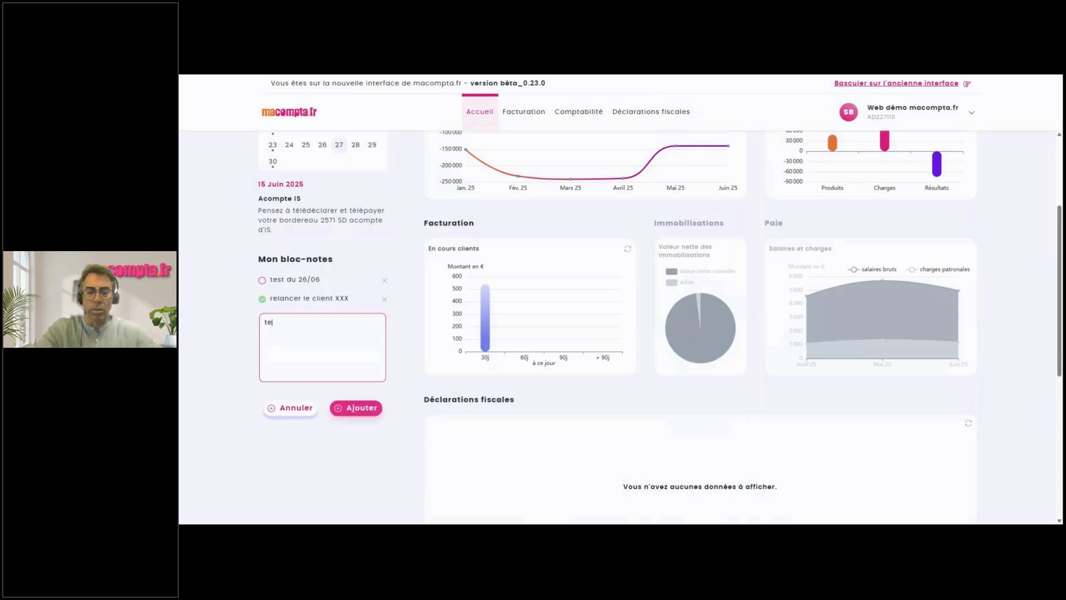
pyautogui.write('st web démo')
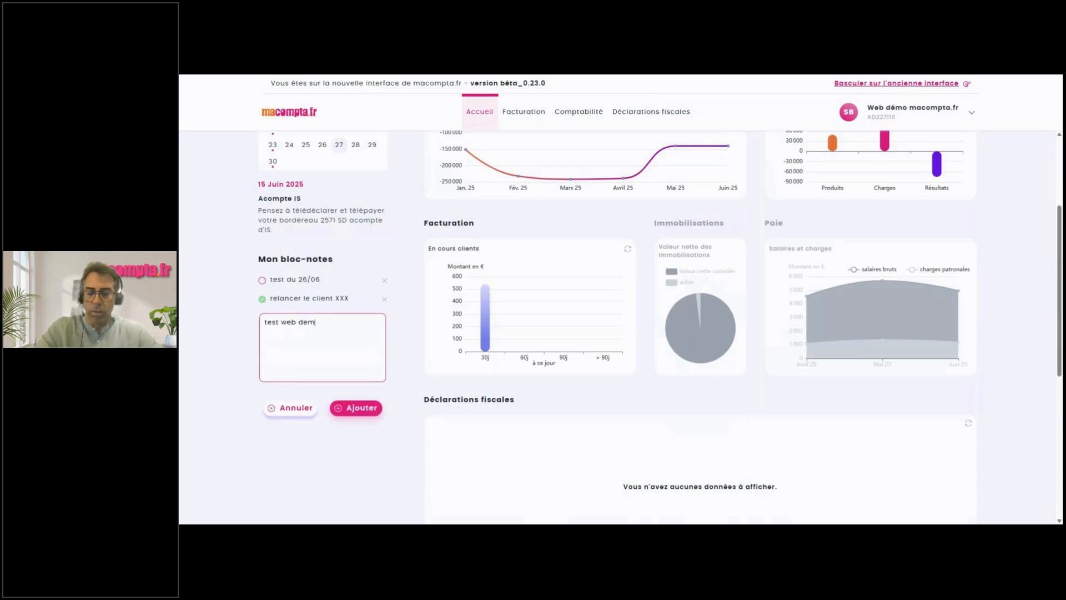
pyautogui.click(364, 413)
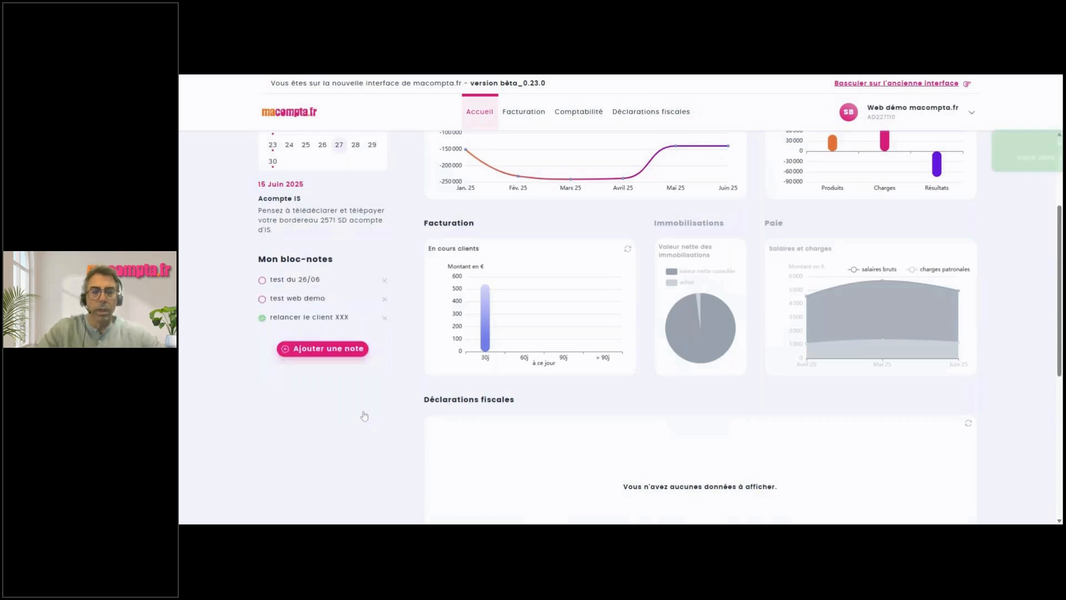
# Mark 'test du 26/06' as done and delete the 'relancer le client XXX' note.
pyautogui.click(264, 281)
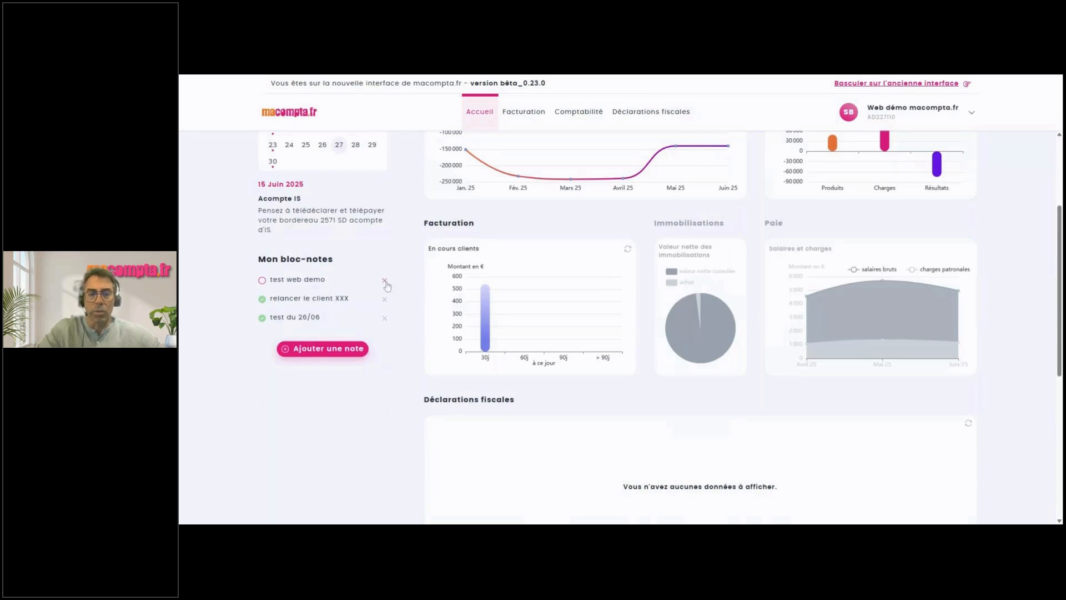
pyautogui.click(385, 302)
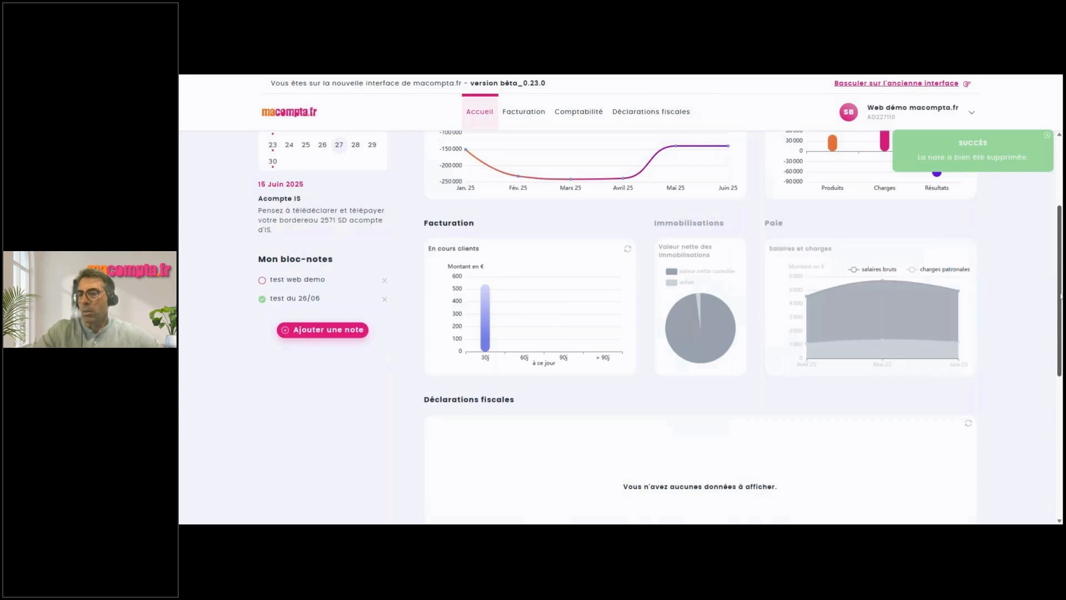
pyautogui.scroll(-6, 1061, 296)
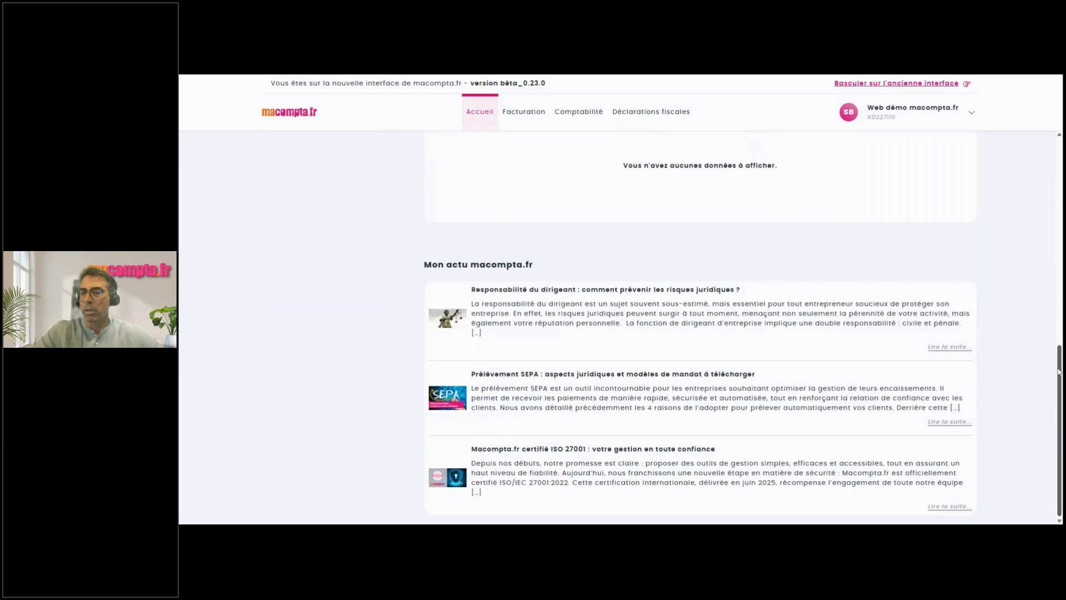
pyautogui.moveTo(1059, 389); pyautogui.dragTo(1059, 177)
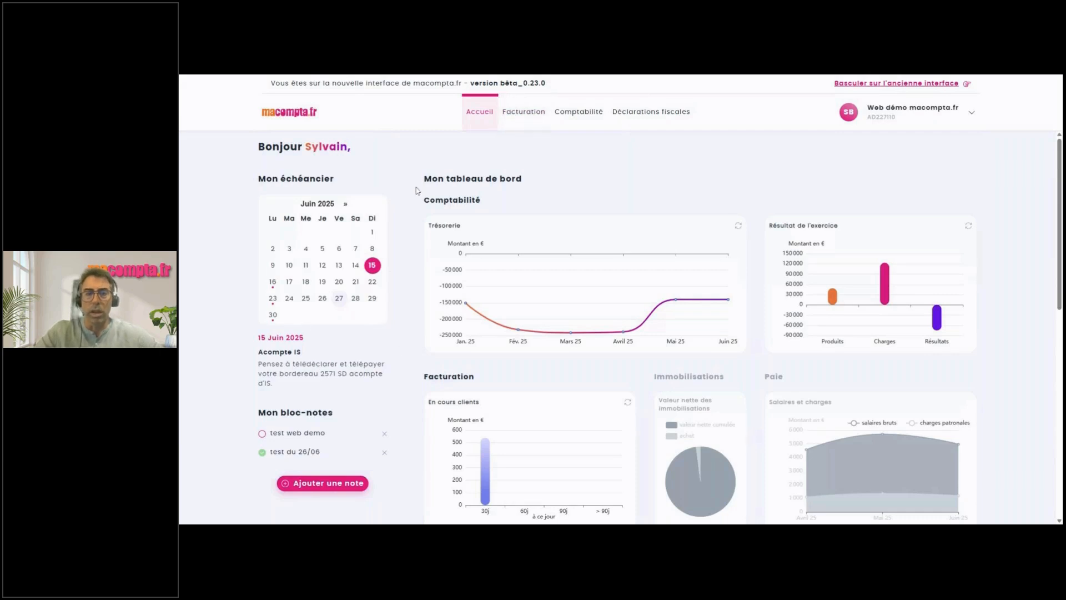
# Open the invoices list from the Facturation section, then close the invoices panel.
pyautogui.click(531, 119)
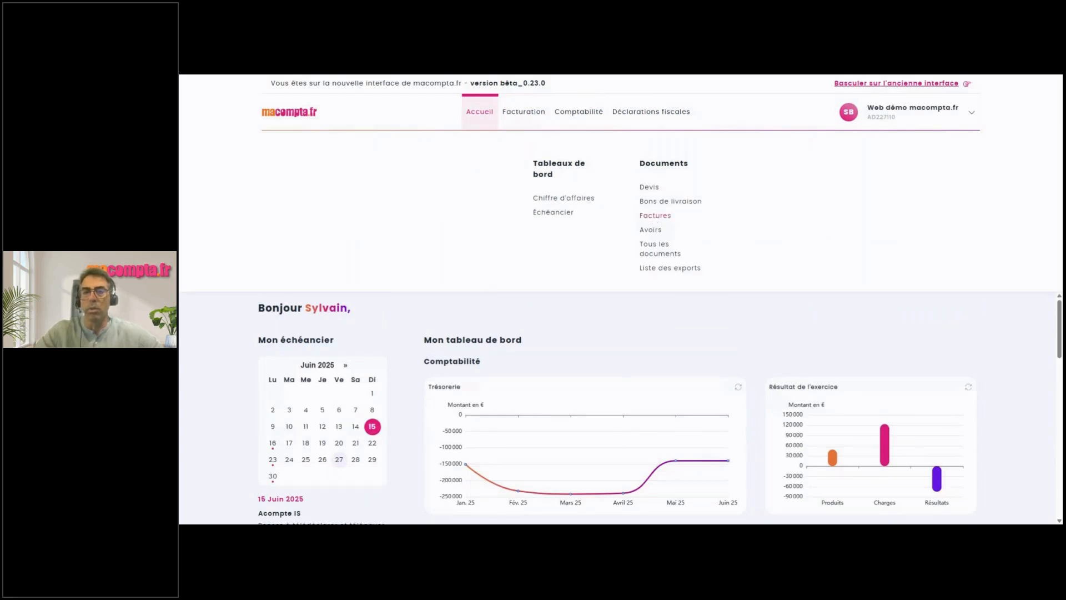
pyautogui.click(656, 219)
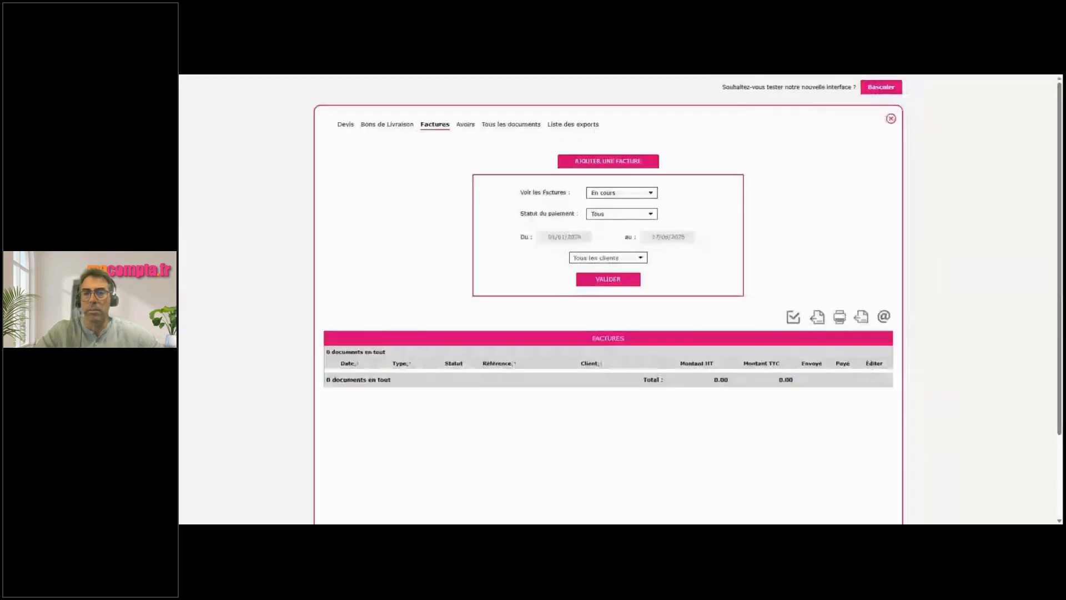
pyautogui.click(890, 118)
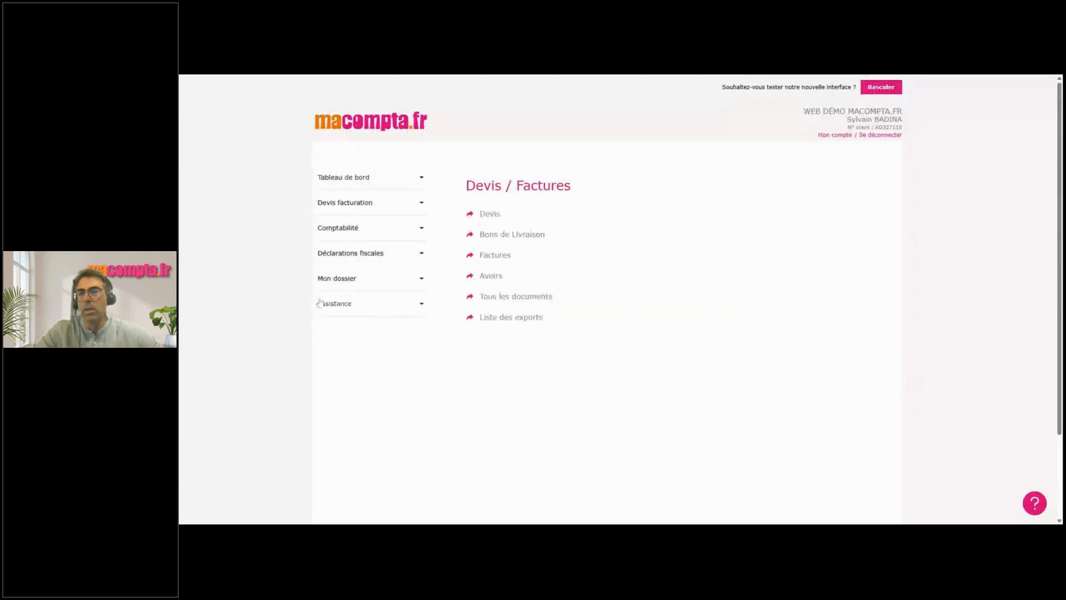
# Switch to the new interface and show the Facturation, then Comptabilité, page menus.
pyautogui.click(880, 90)
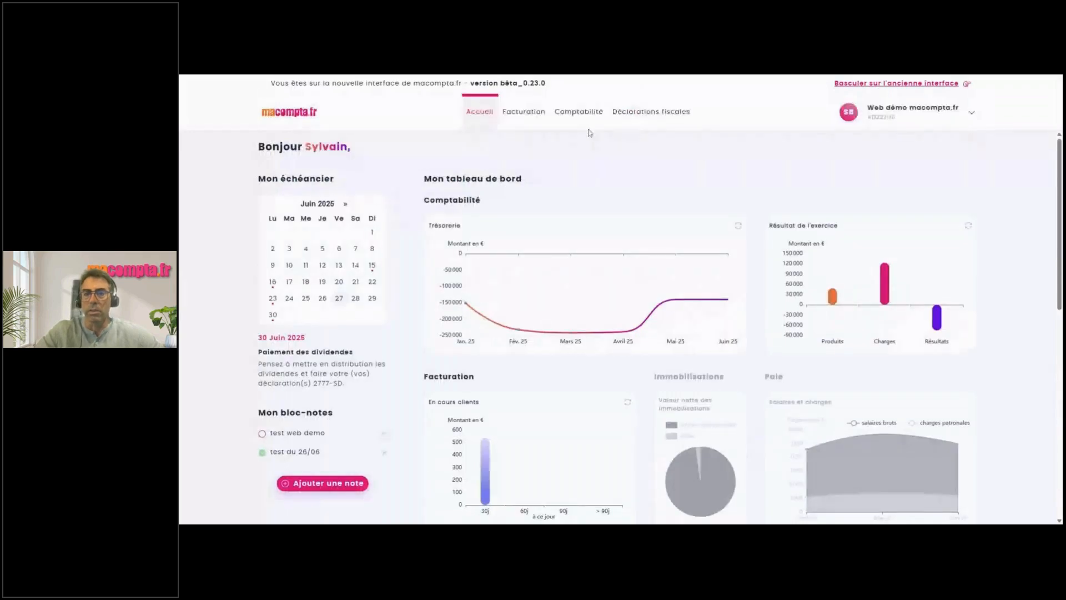
pyautogui.click(534, 114)
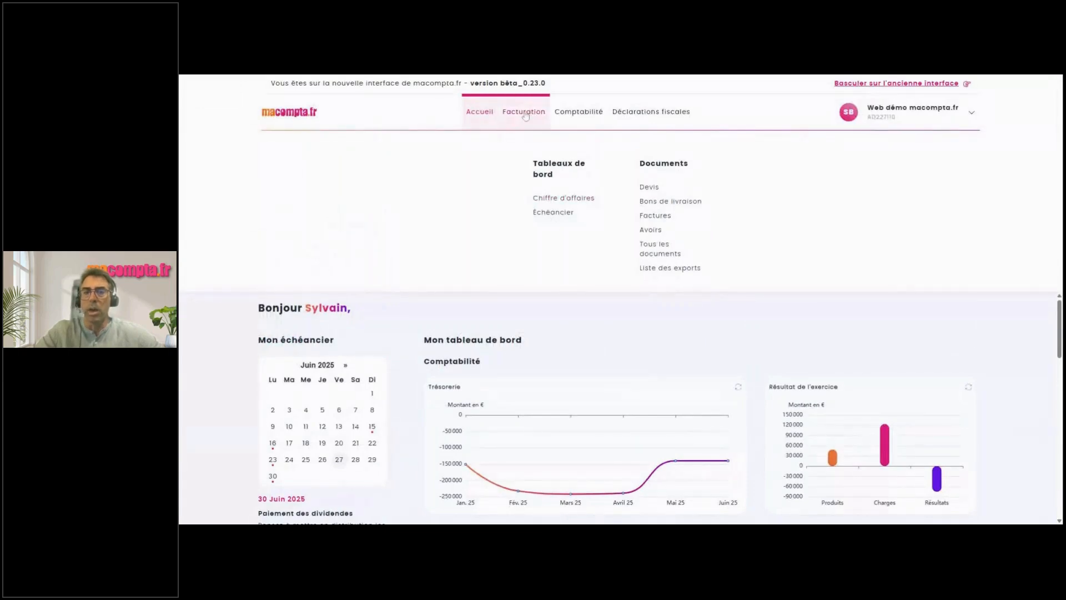
pyautogui.click(579, 113)
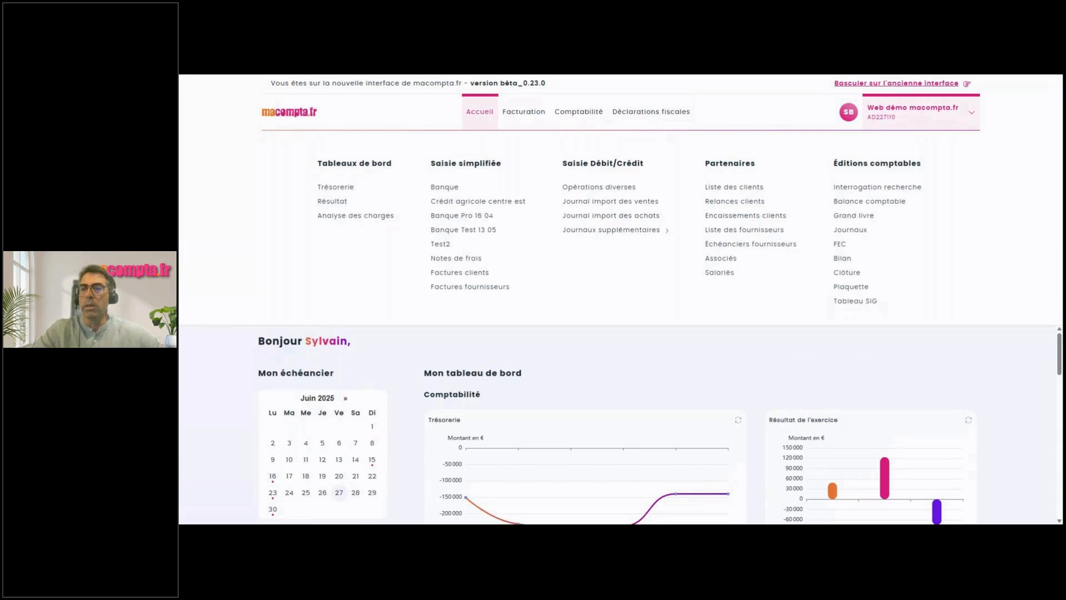
# Open Paramètres from the account menu to view the file's general options.
pyautogui.click(914, 117)
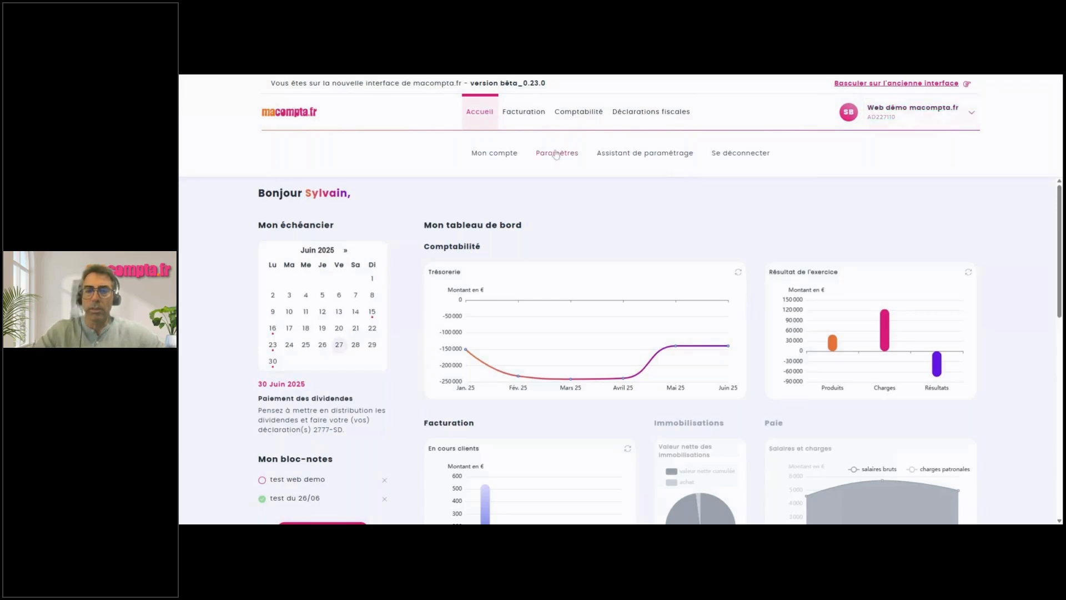
pyautogui.click(556, 154)
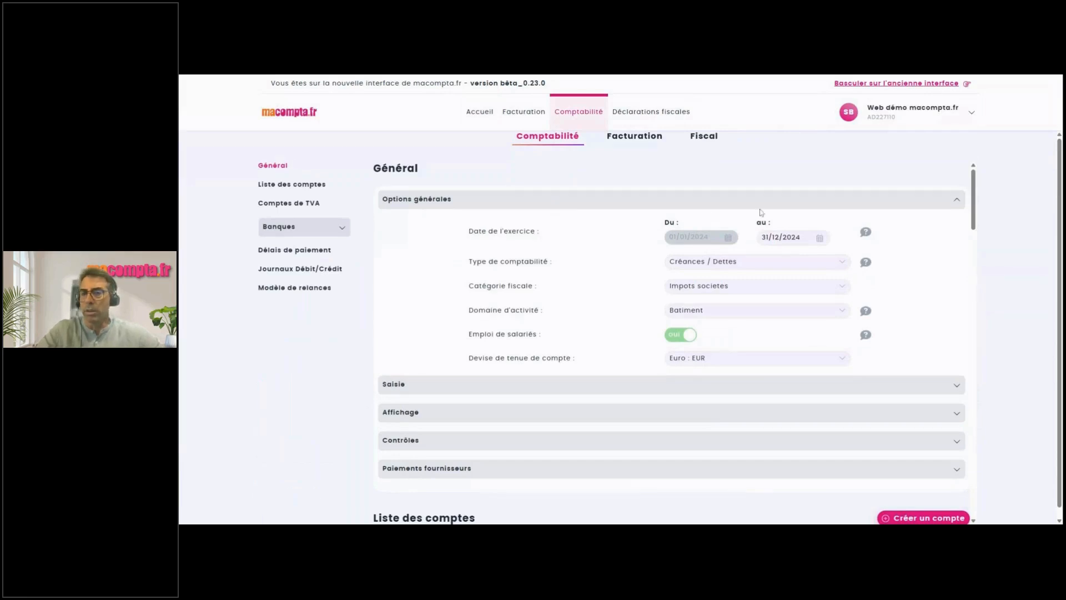
# Set 'Emploi de salariés' to non in the general options.
pyautogui.click(896, 203)
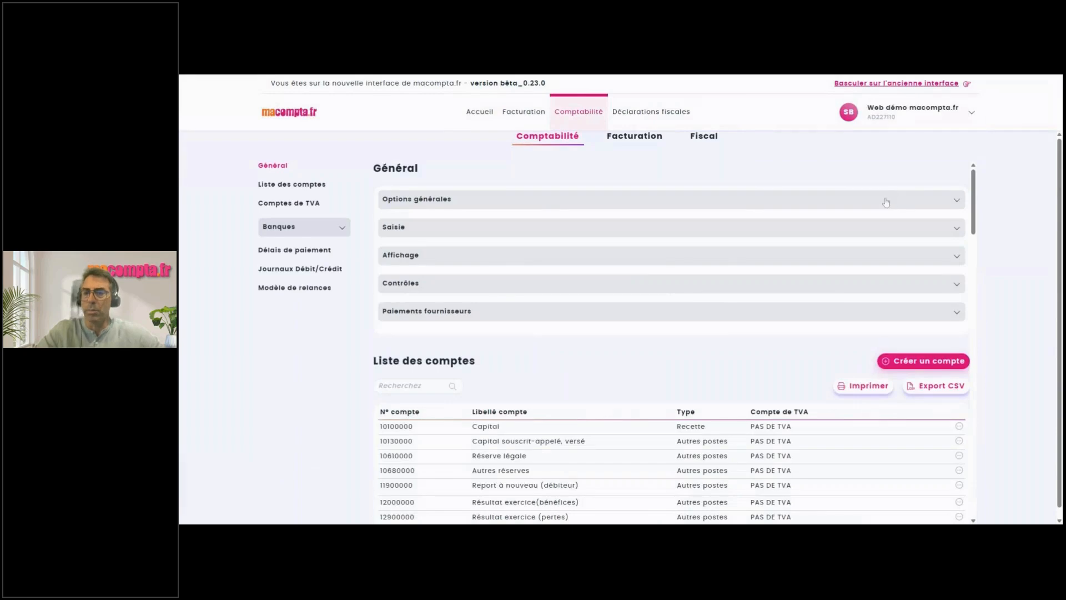
pyautogui.click(888, 203)
pyautogui.click(754, 267)
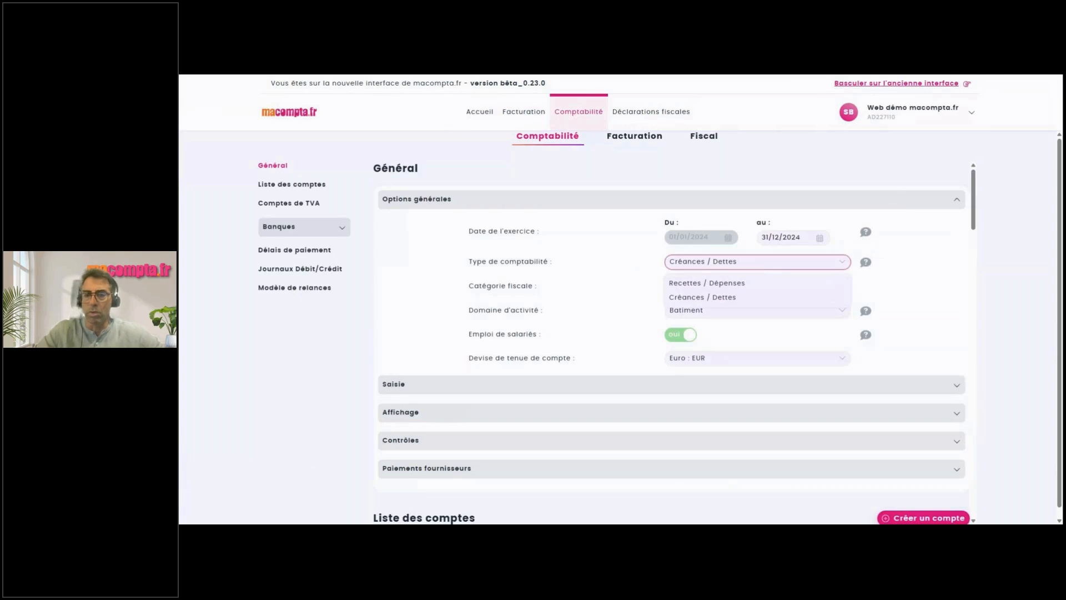
pyautogui.click(754, 267)
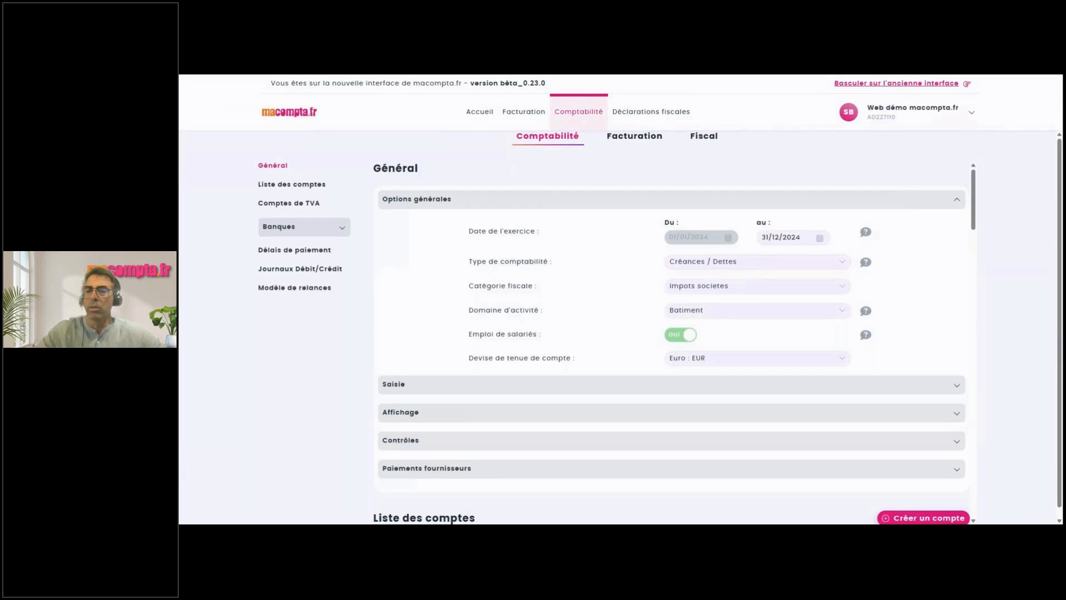
pyautogui.moveTo(867, 263)
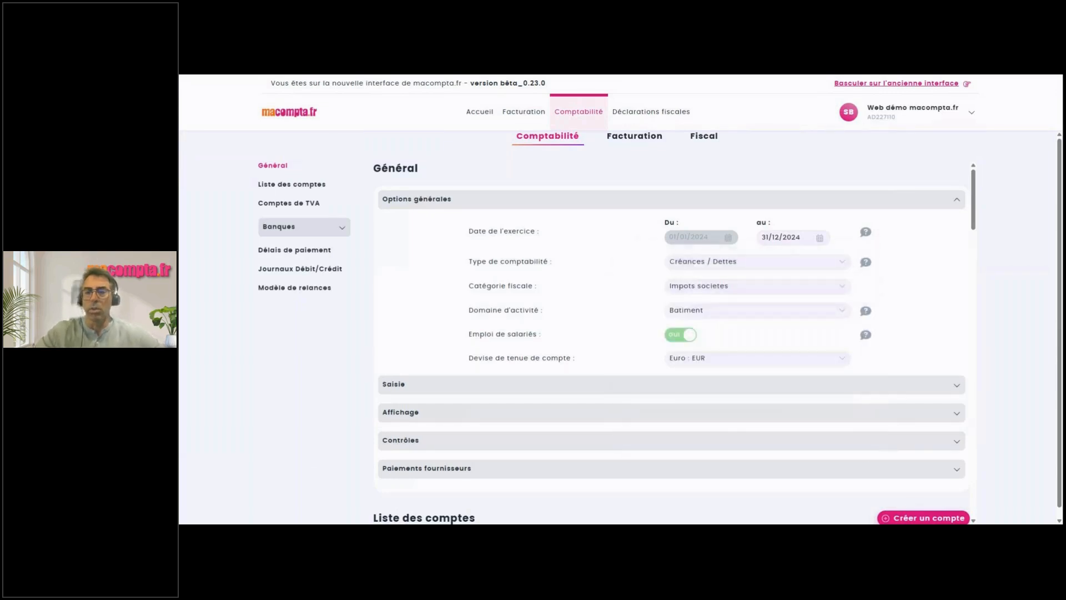
pyautogui.click(684, 342)
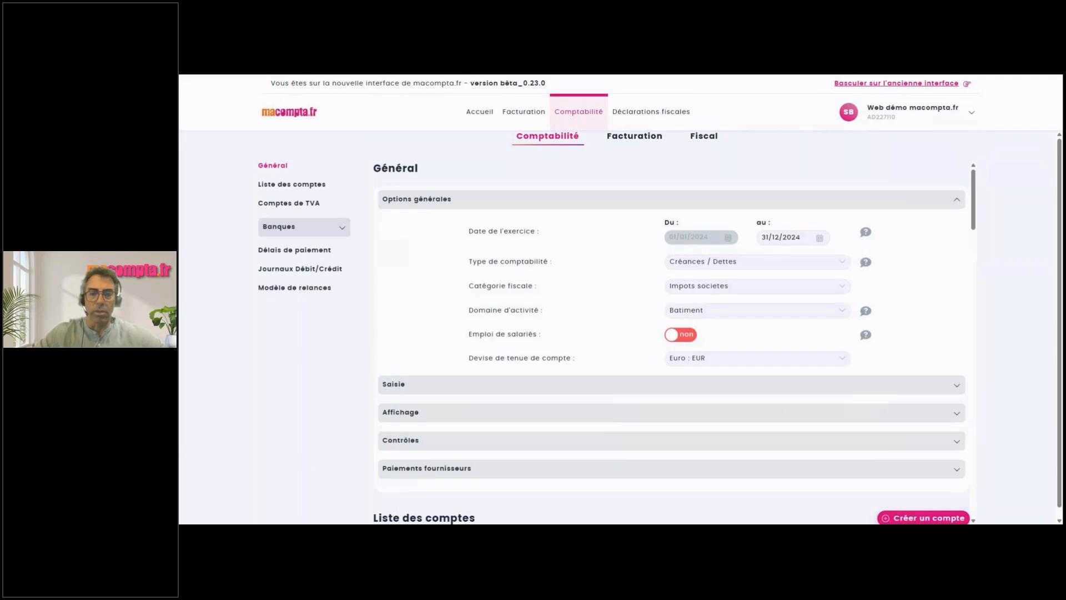
# Expand the Saisie entry options and the Banques list of configured bank accounts.
pyautogui.click(623, 385)
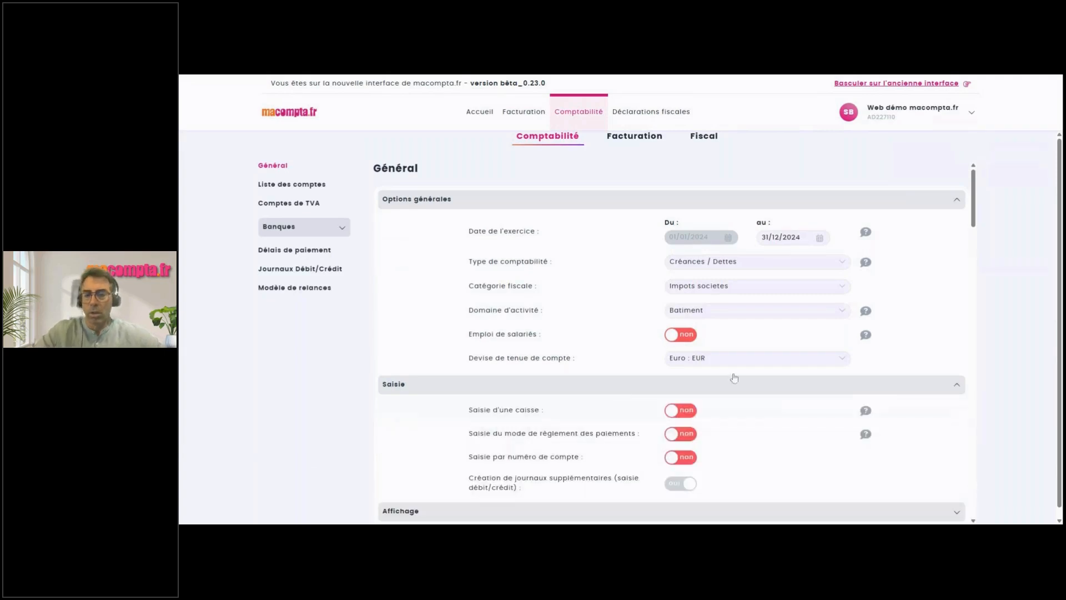
pyautogui.moveTo(974, 215); pyautogui.dragTo(975, 258)
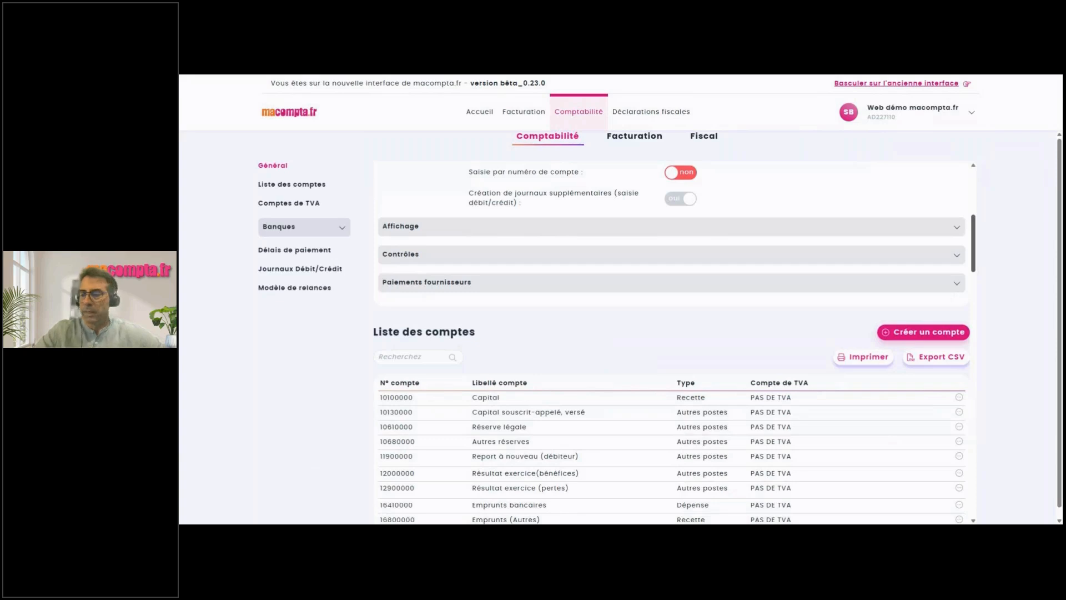
pyautogui.click(284, 228)
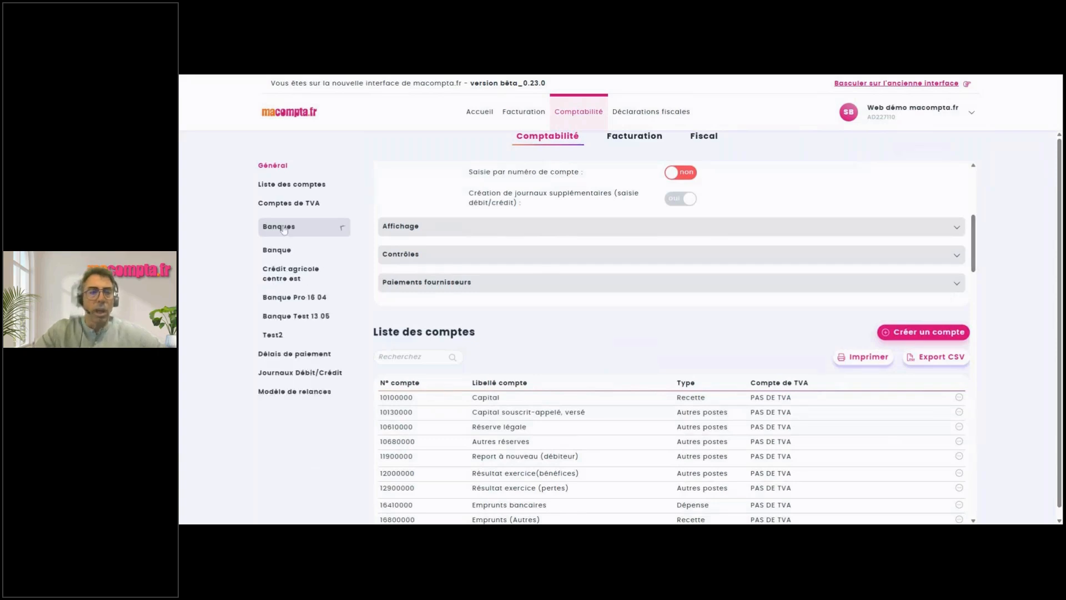
# Review the Banque Pro 16 04 settings, return to Général, and show the Comptabilité pages.
pyautogui.click(298, 302)
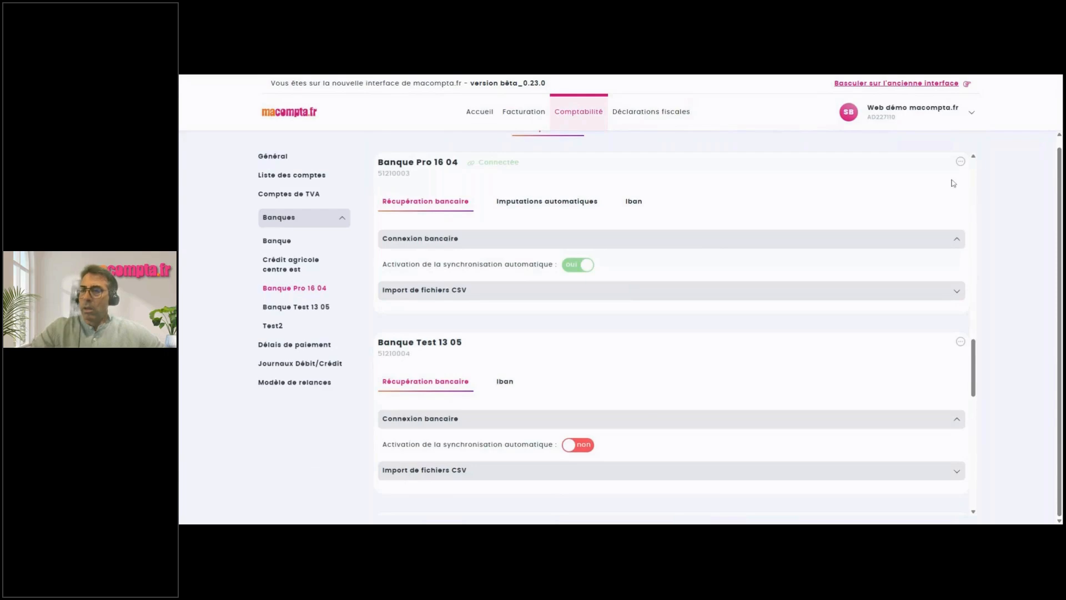
pyautogui.click(578, 113)
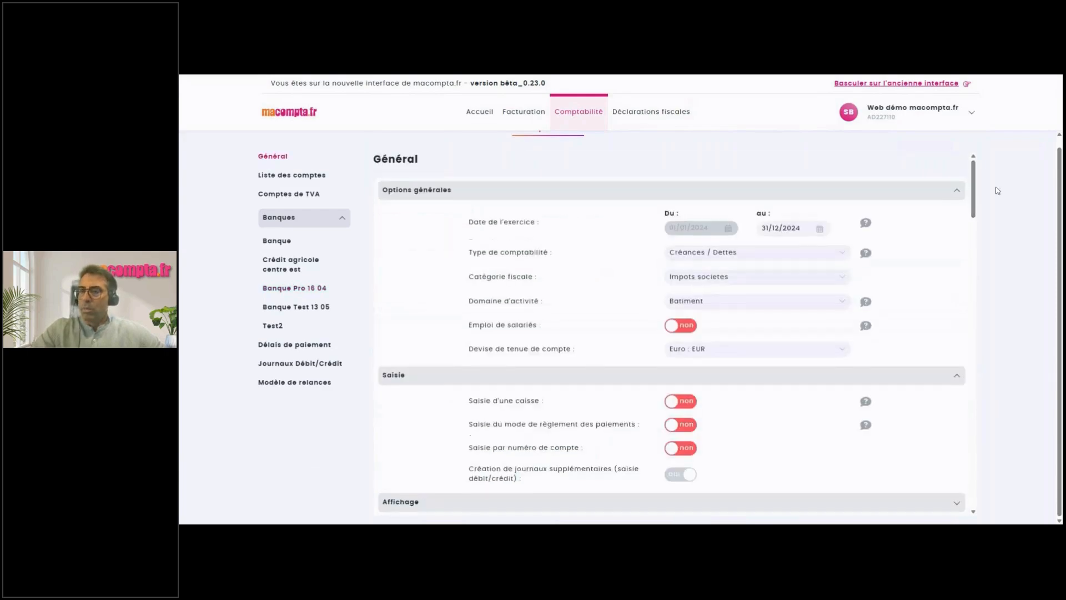
pyautogui.click(585, 116)
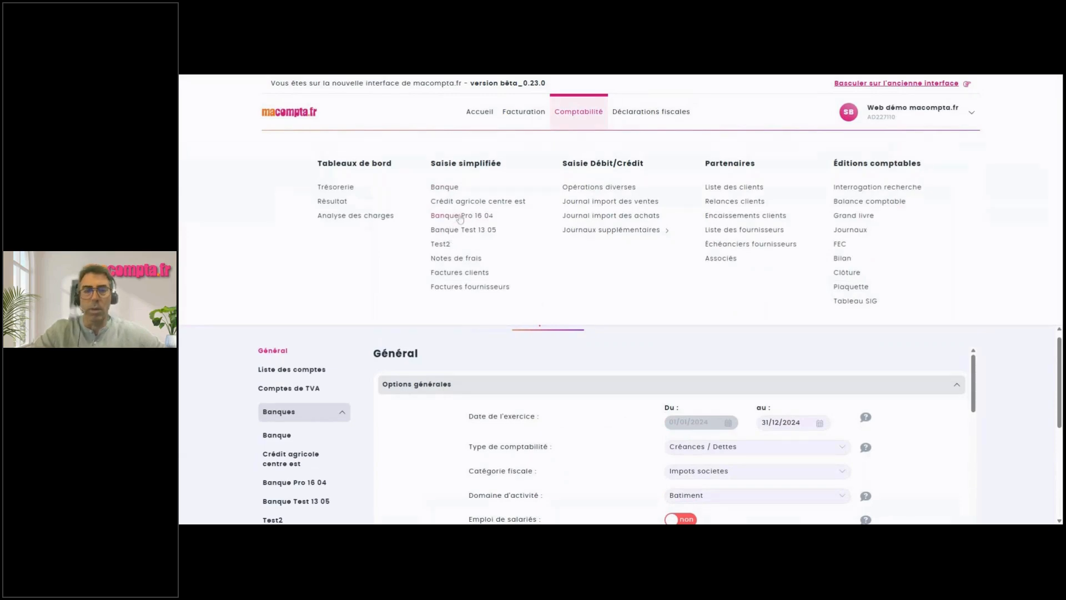
# Open the Banque Pro 16 04 bank page and glance at its automatic imputation rules.
pyautogui.click(460, 216)
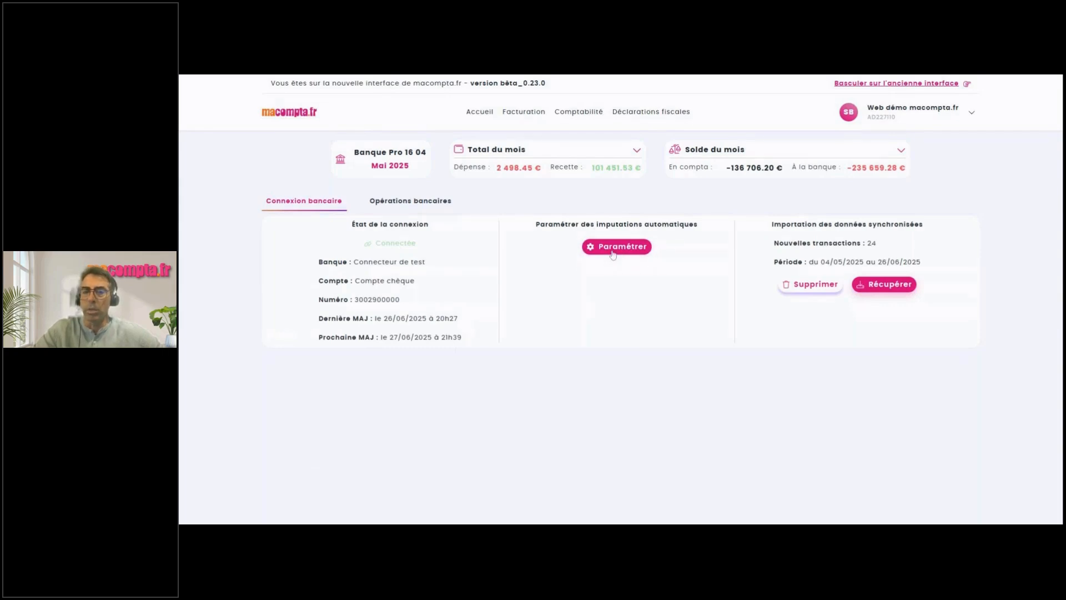
pyautogui.click(613, 248)
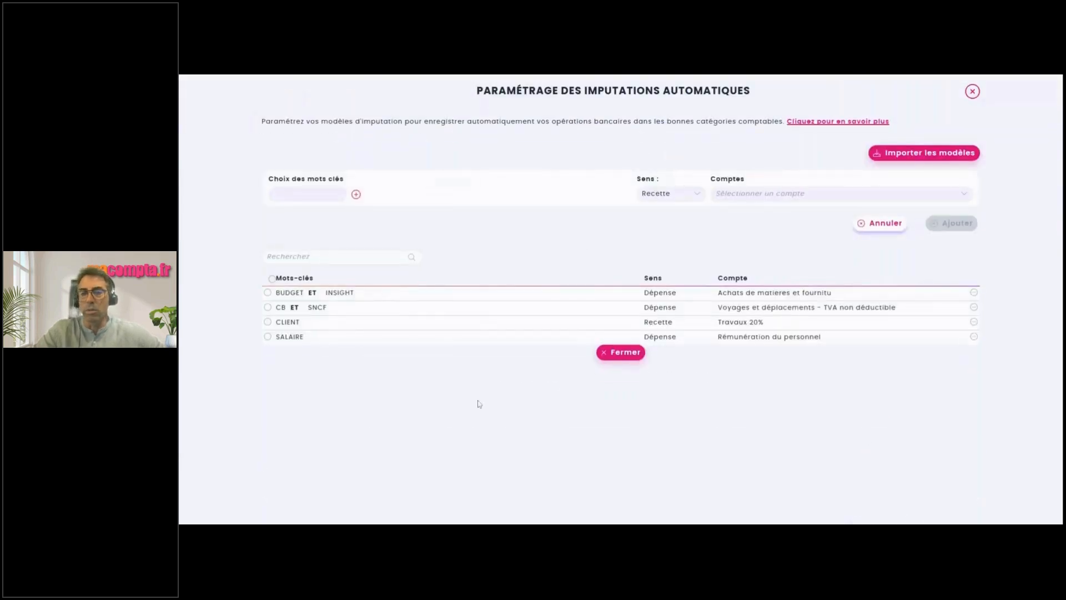
pyautogui.click(520, 383)
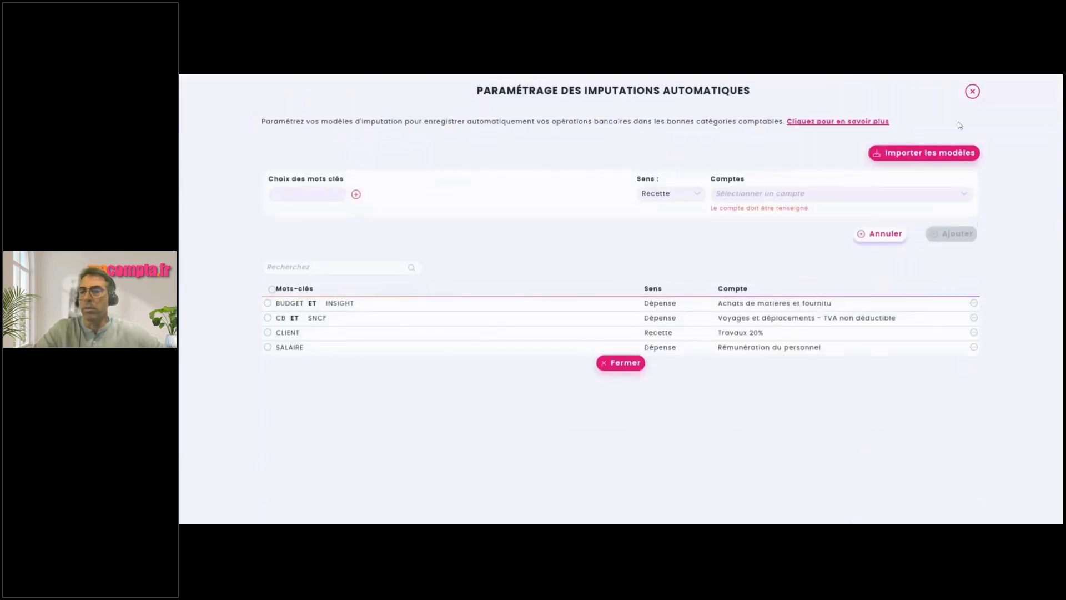
pyautogui.click(972, 93)
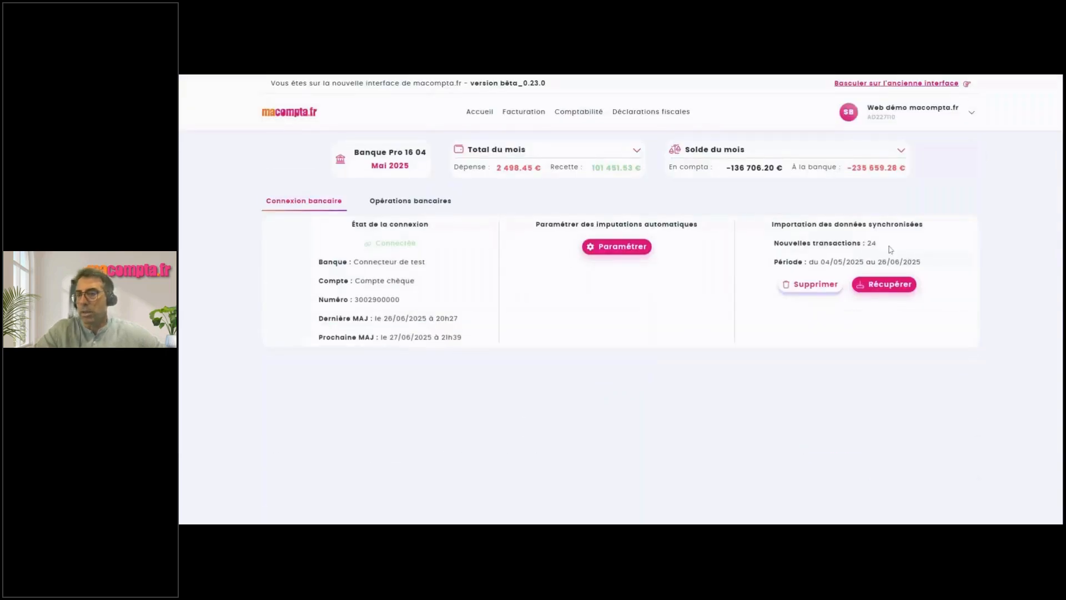
# Retrieve the 24 synced bank operations and start an automatic imputation from row 7.
pyautogui.click(885, 292)
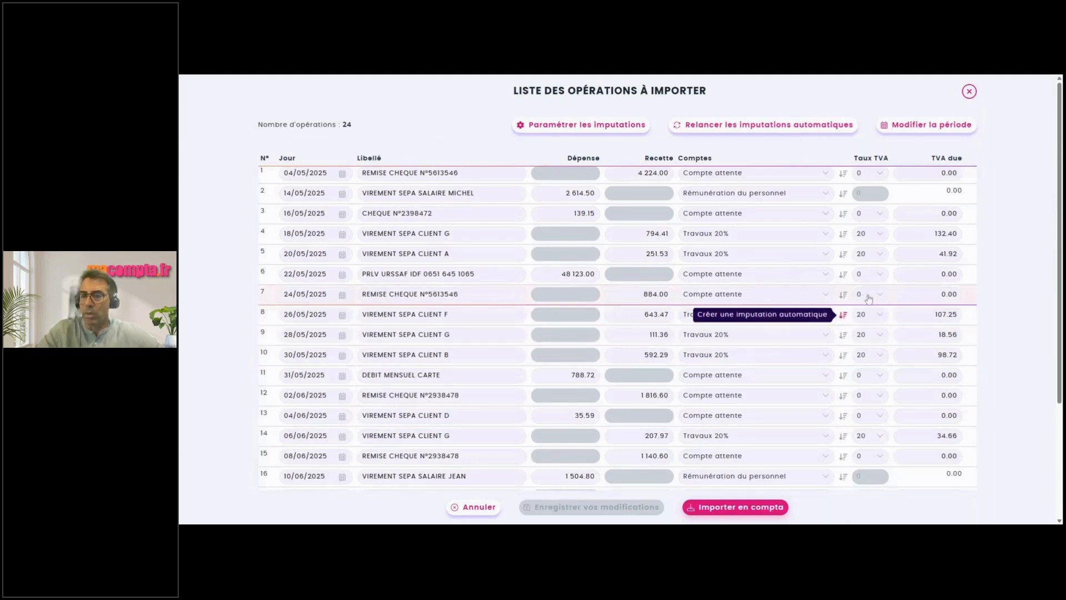
pyautogui.click(843, 295)
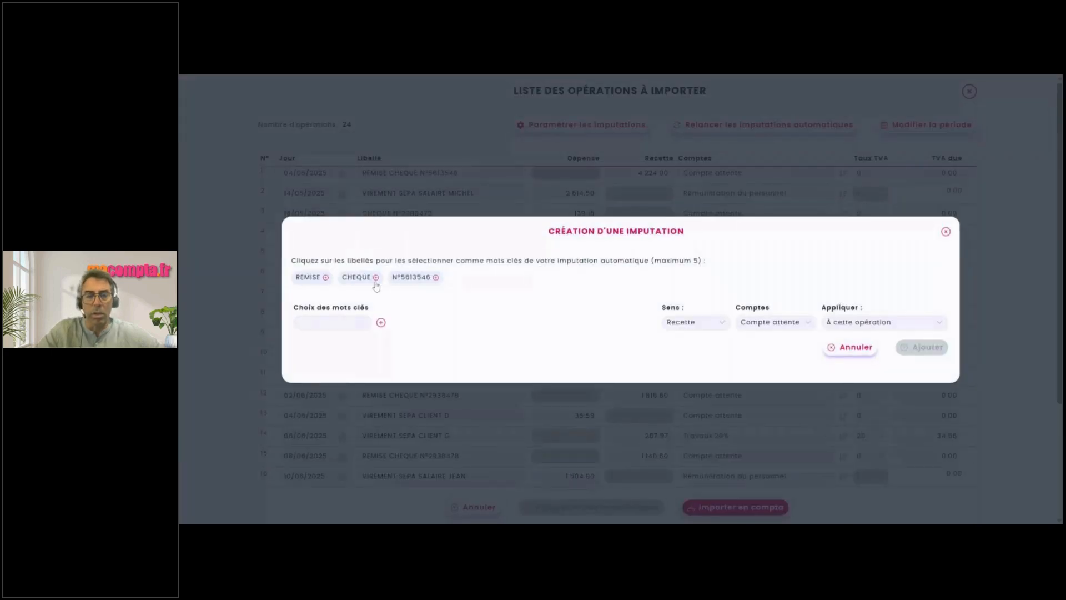
# Key the rule on REMISE and CHEQUE and assign it the Travaux 20% account.
pyautogui.click(317, 279)
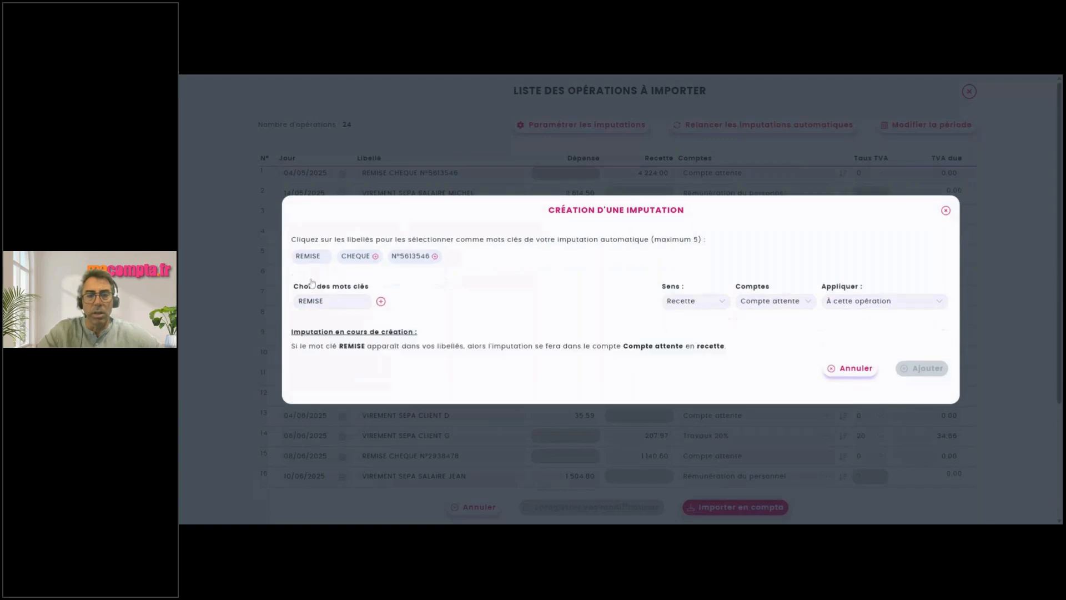
pyautogui.click(358, 258)
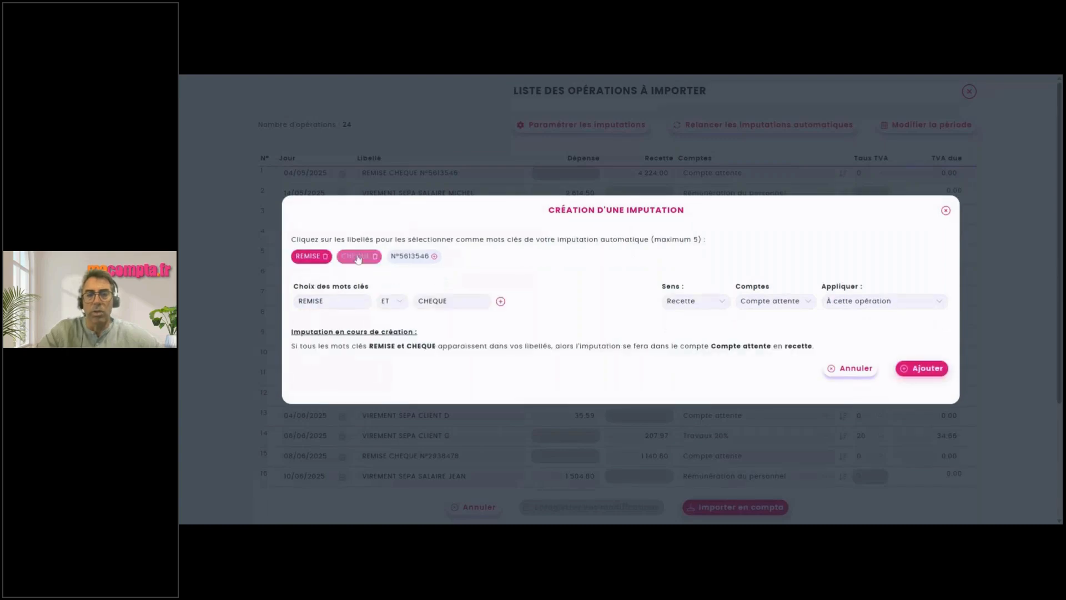
pyautogui.click(377, 258)
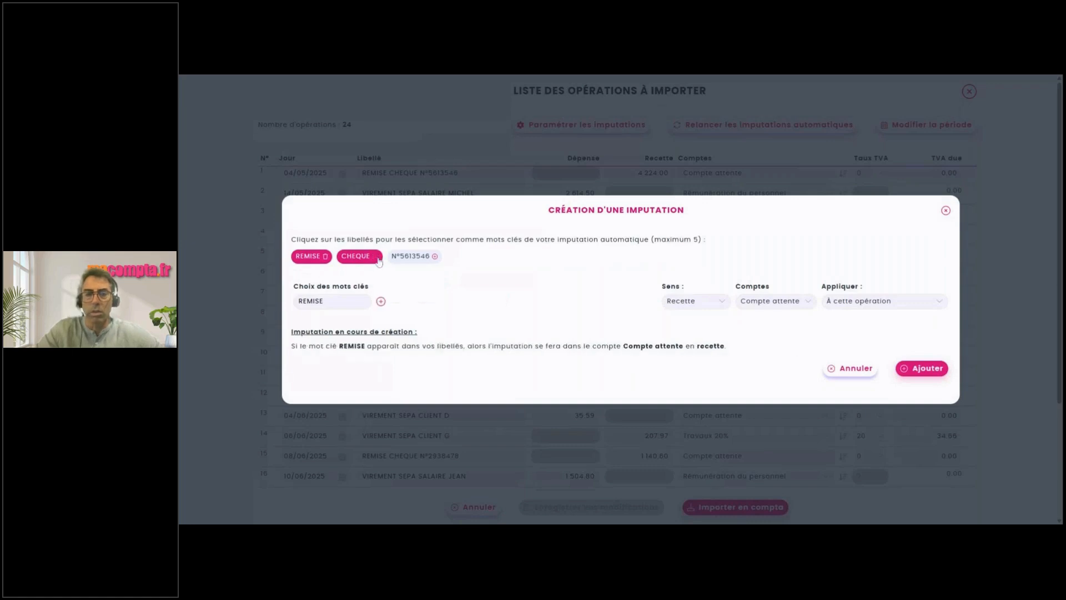
pyautogui.click(358, 258)
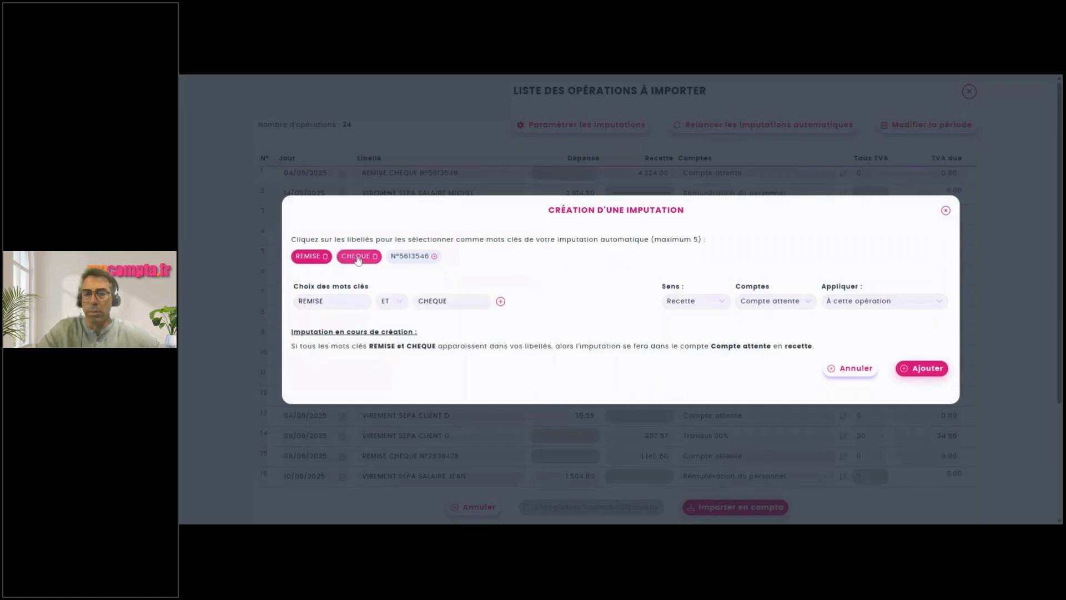
pyautogui.click(764, 303)
pyautogui.write('trava')
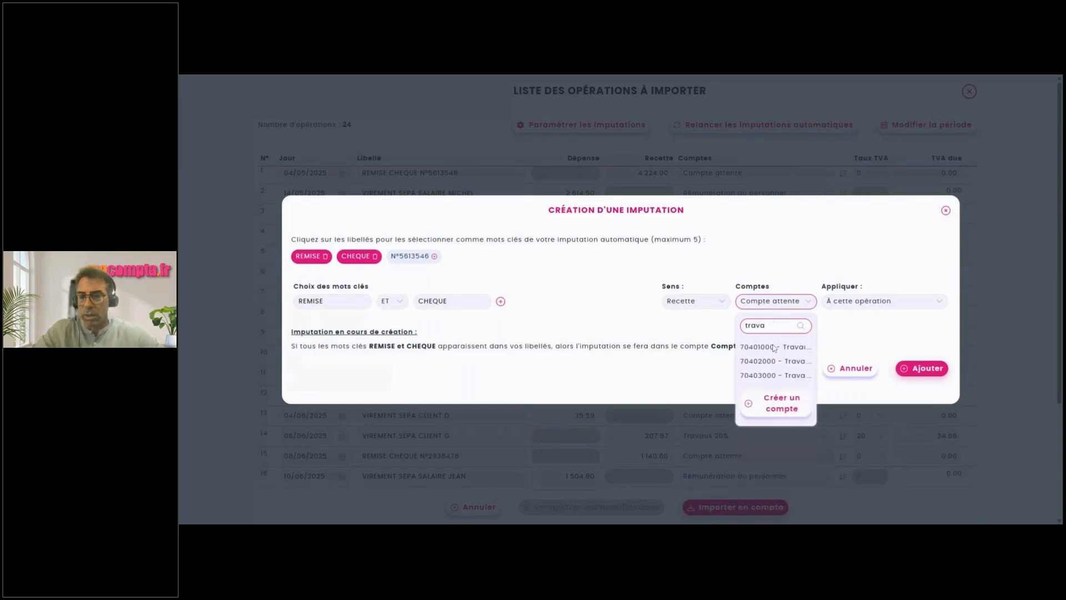
pyautogui.click(774, 362)
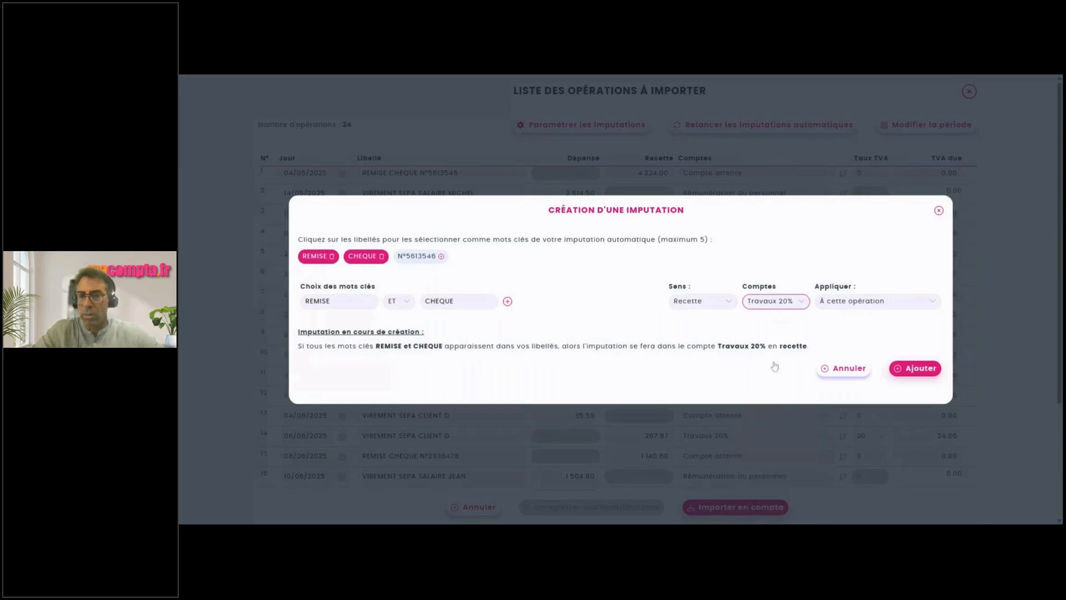
# Apply the rule to all operations, add it, and import the operations into the accounts.
pyautogui.click(883, 304)
pyautogui.click(864, 355)
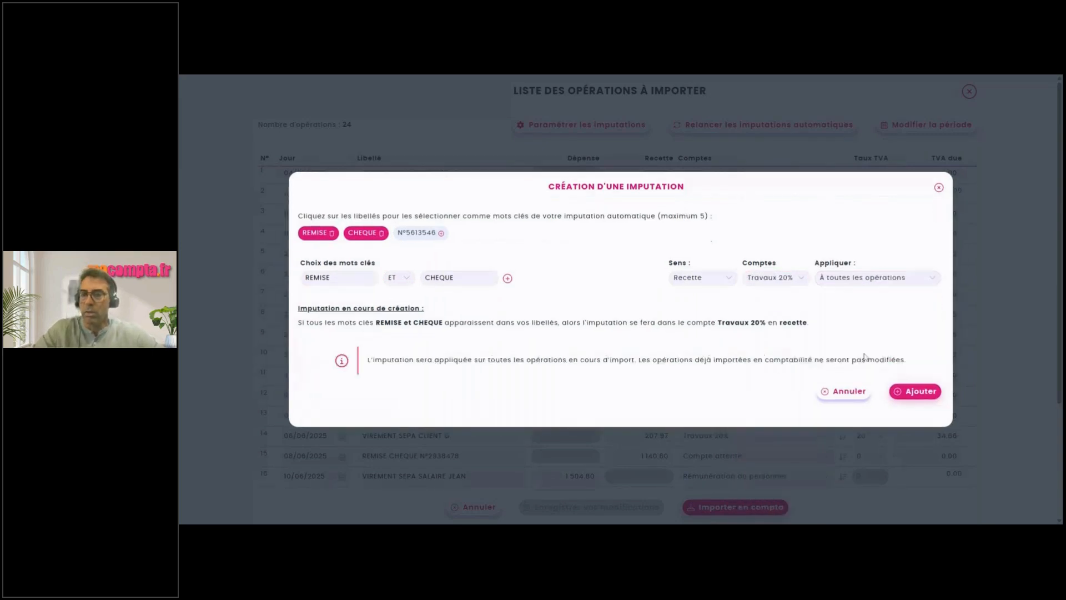
pyautogui.click(909, 394)
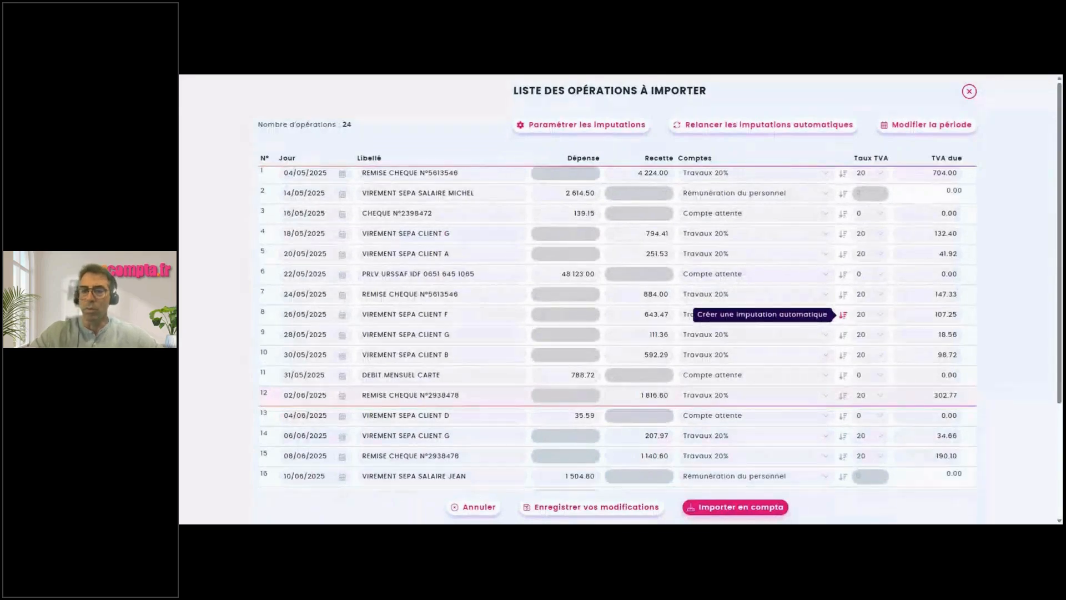
pyautogui.click(728, 507)
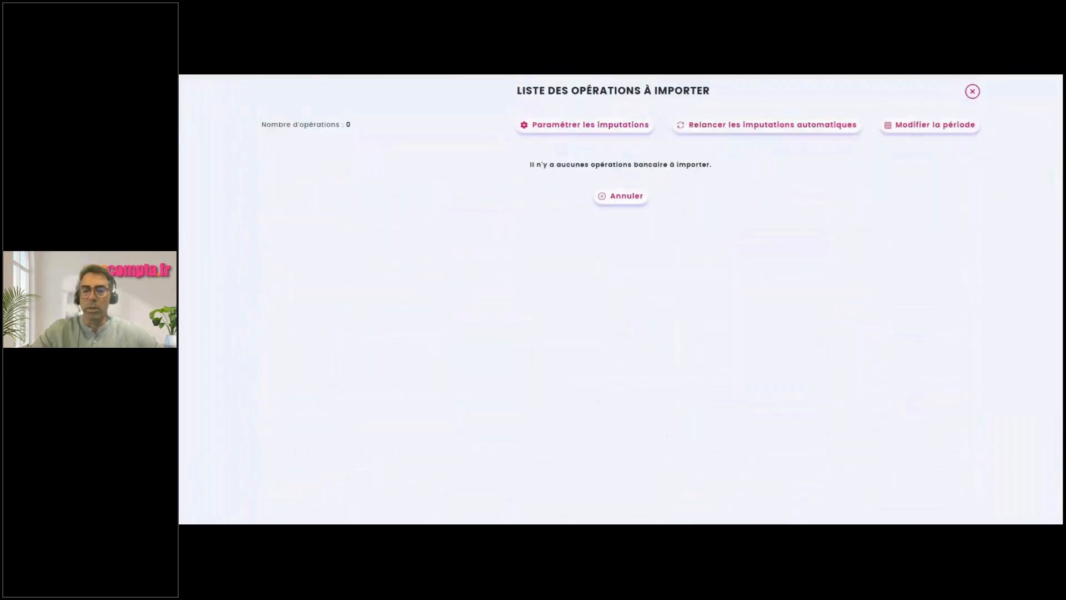
pyautogui.click(628, 197)
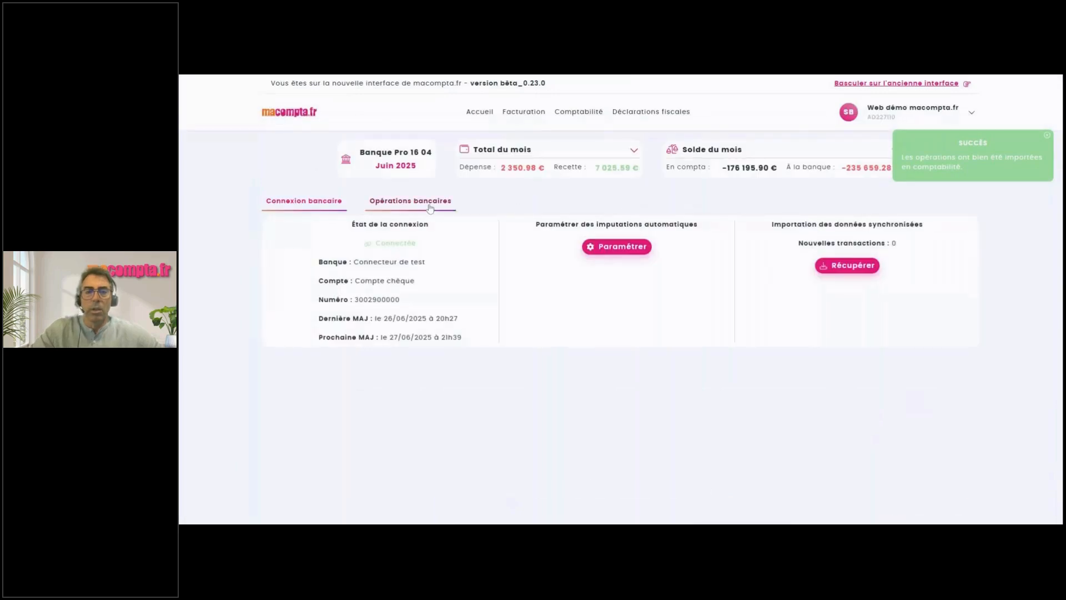
# Show the June 2025 bank operations, select entries 1276–1278, then clear the selection.
pyautogui.click(430, 208)
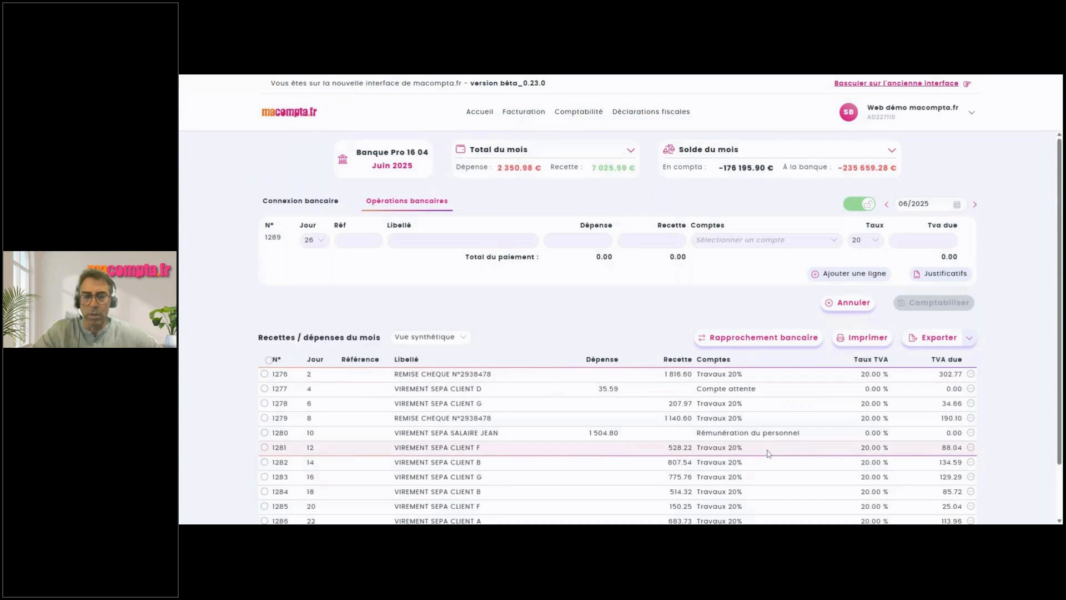
pyautogui.click(834, 243)
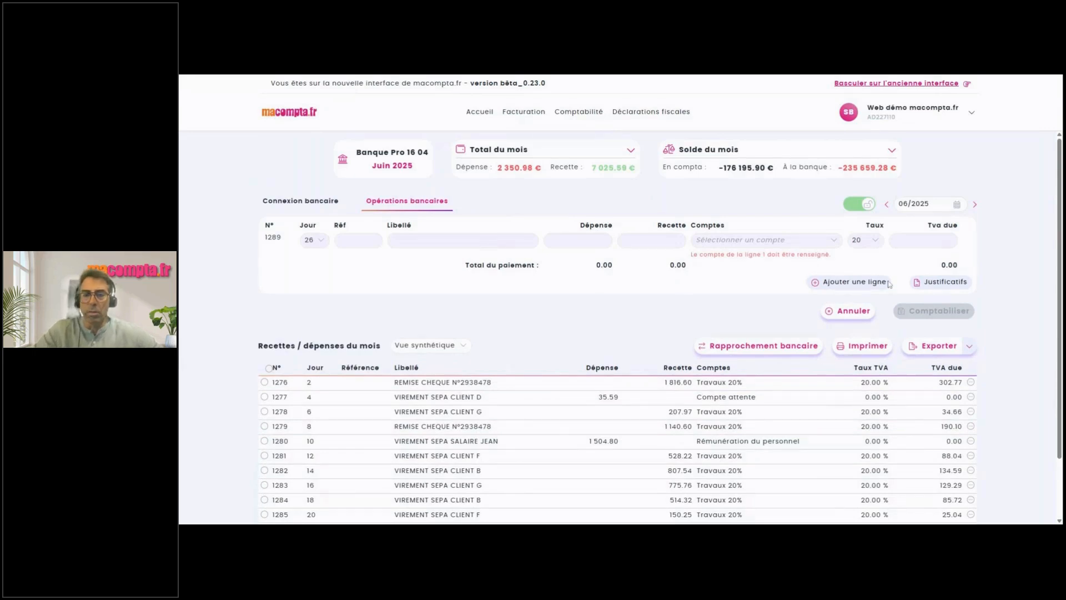
pyautogui.click(265, 383)
pyautogui.click(264, 414)
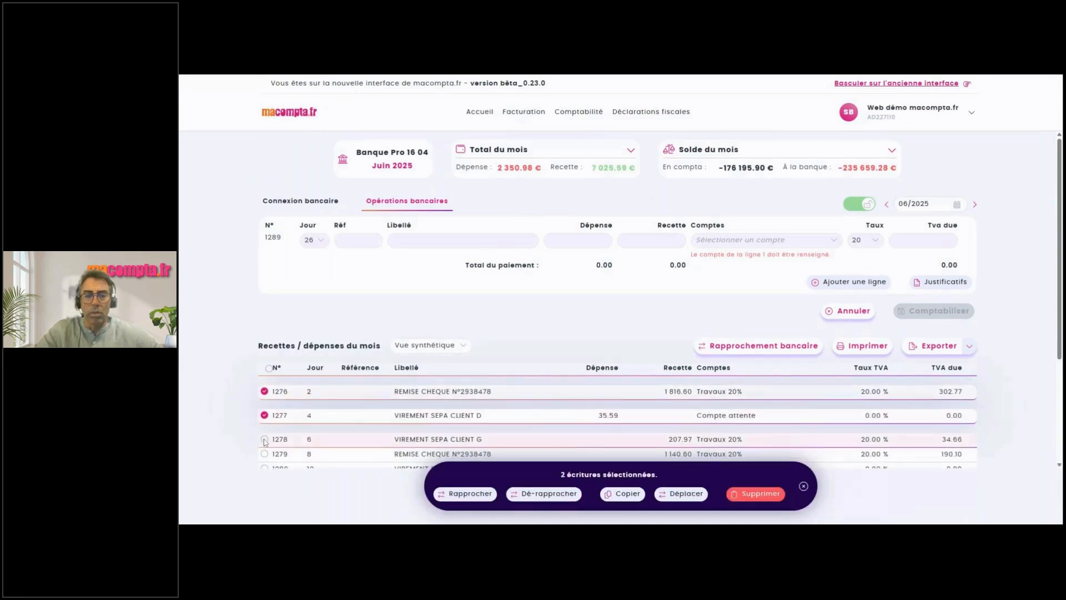
pyautogui.click(264, 439)
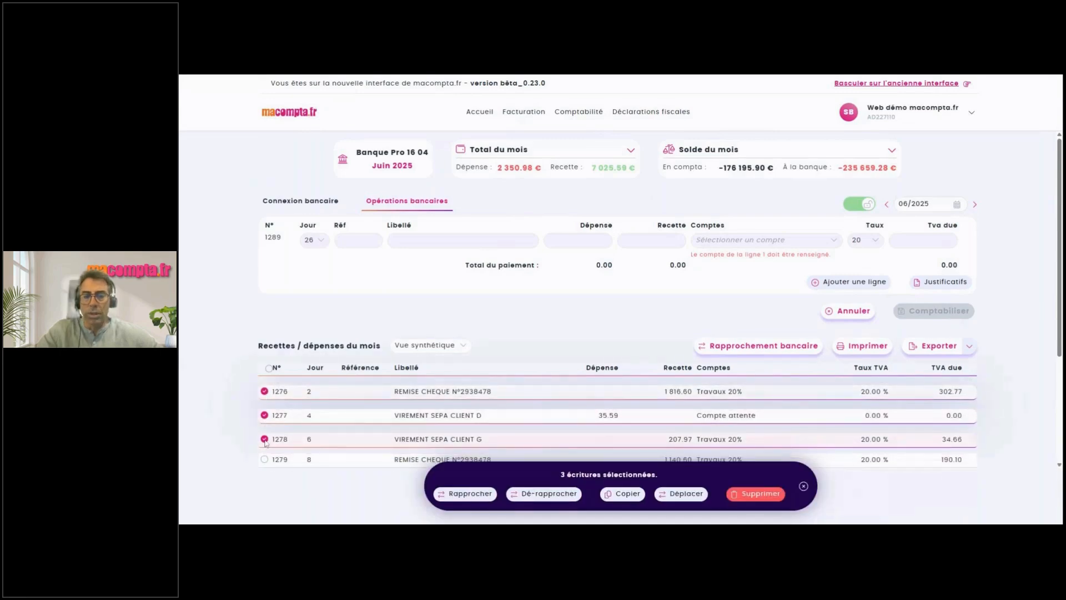
pyautogui.click(269, 369)
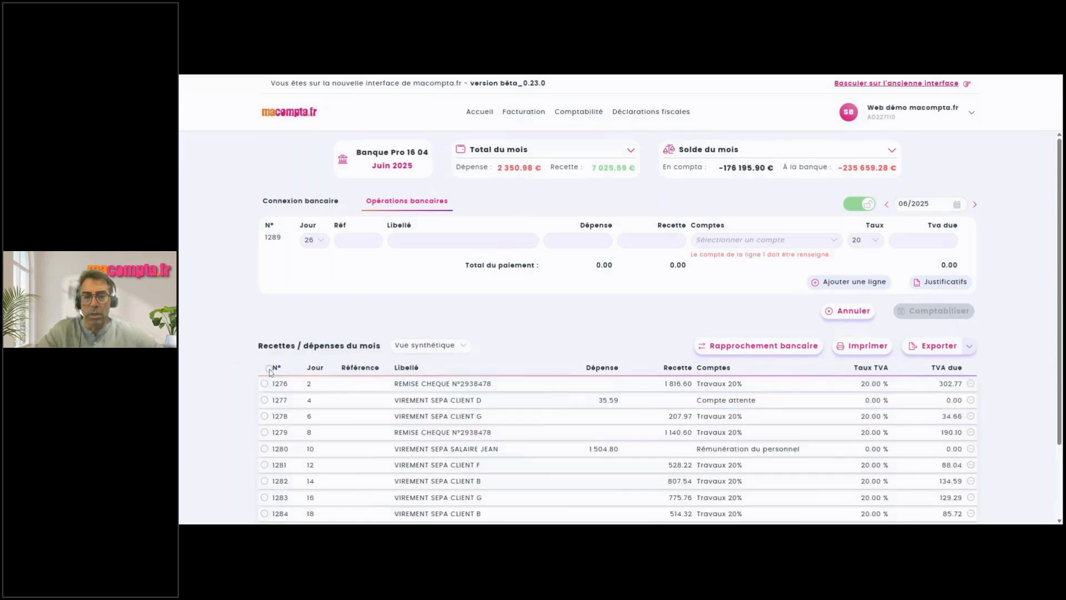
pyautogui.click(265, 382)
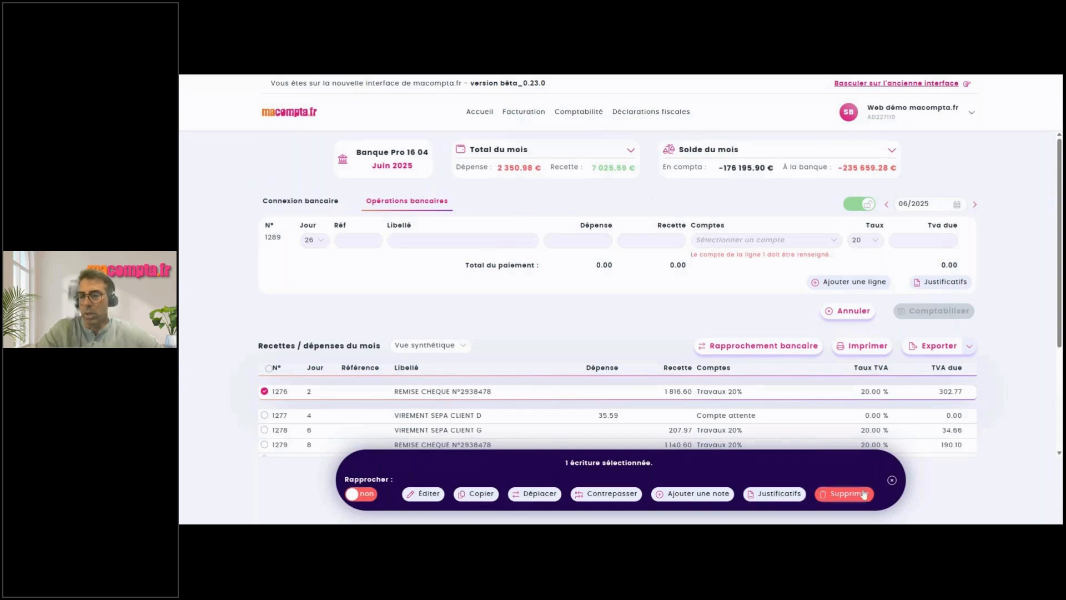
pyautogui.click(892, 480)
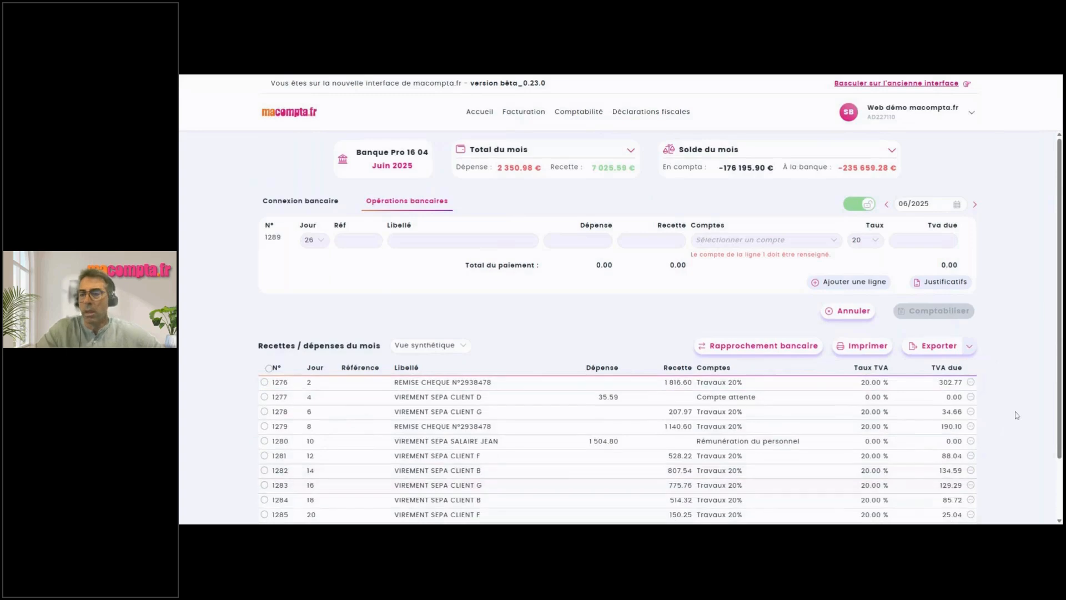
pyautogui.click(971, 398)
pyautogui.click(925, 418)
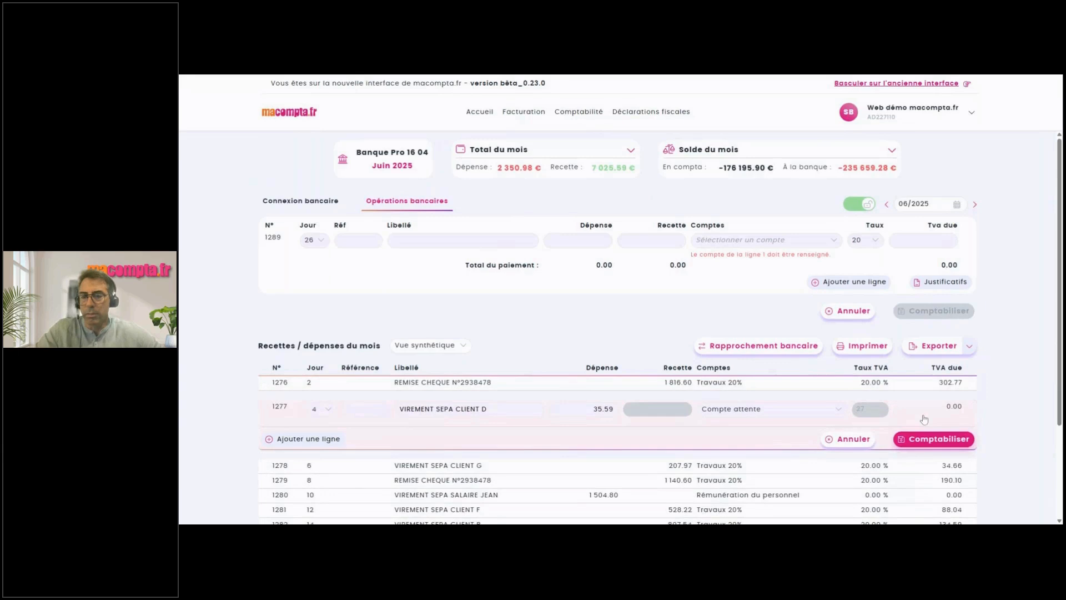
pyautogui.click(847, 438)
pyautogui.click(970, 397)
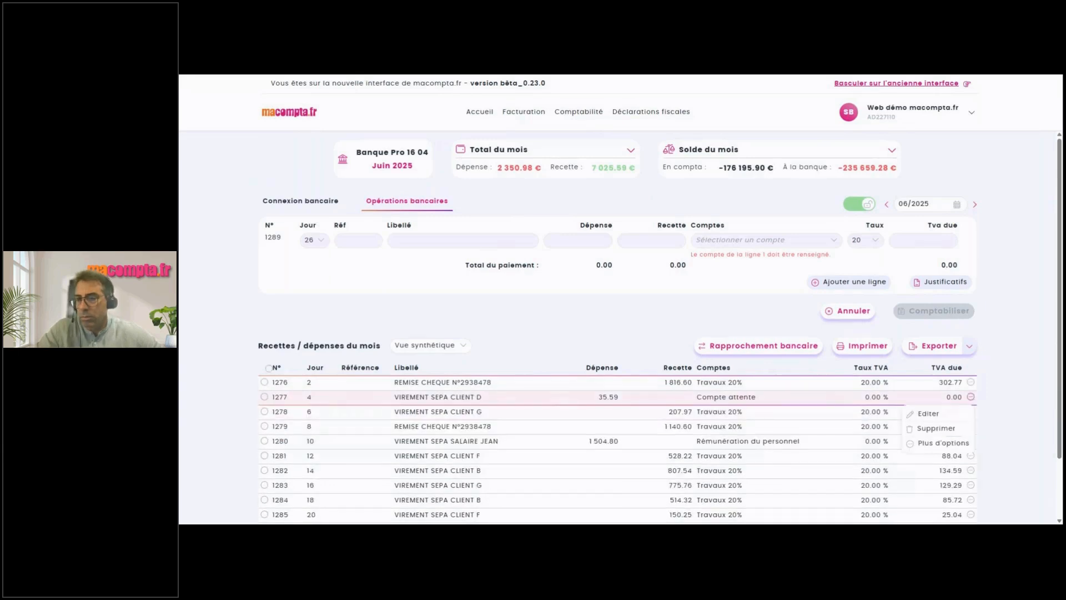
pyautogui.click(926, 443)
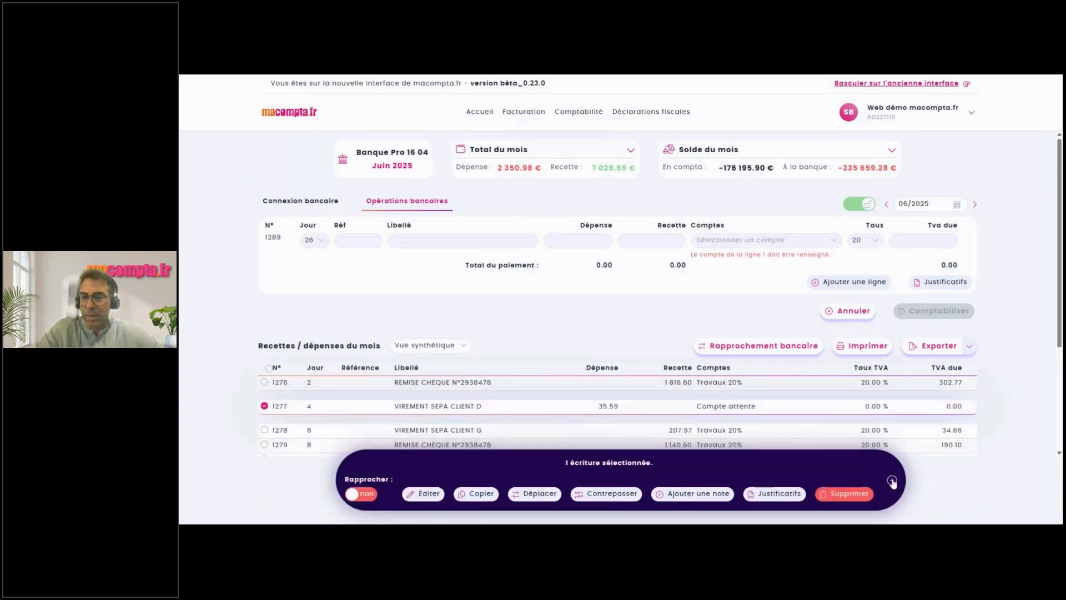
pyautogui.click(891, 481)
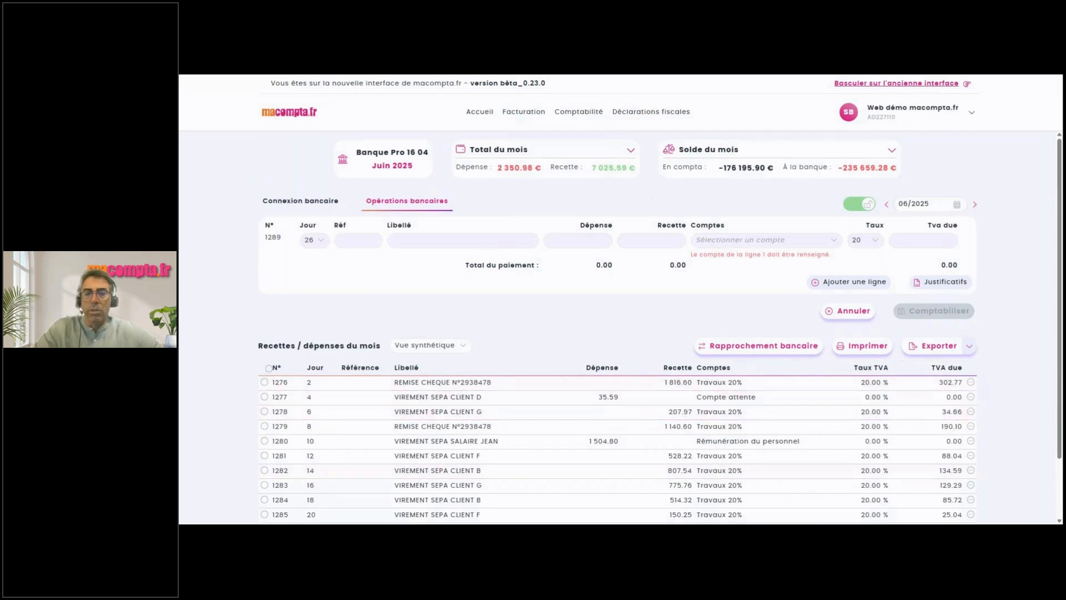
# Post a 1 000 'test' expense on Entretien et réparations at rate 27.
pyautogui.click(463, 239)
pyautogui.write('test')
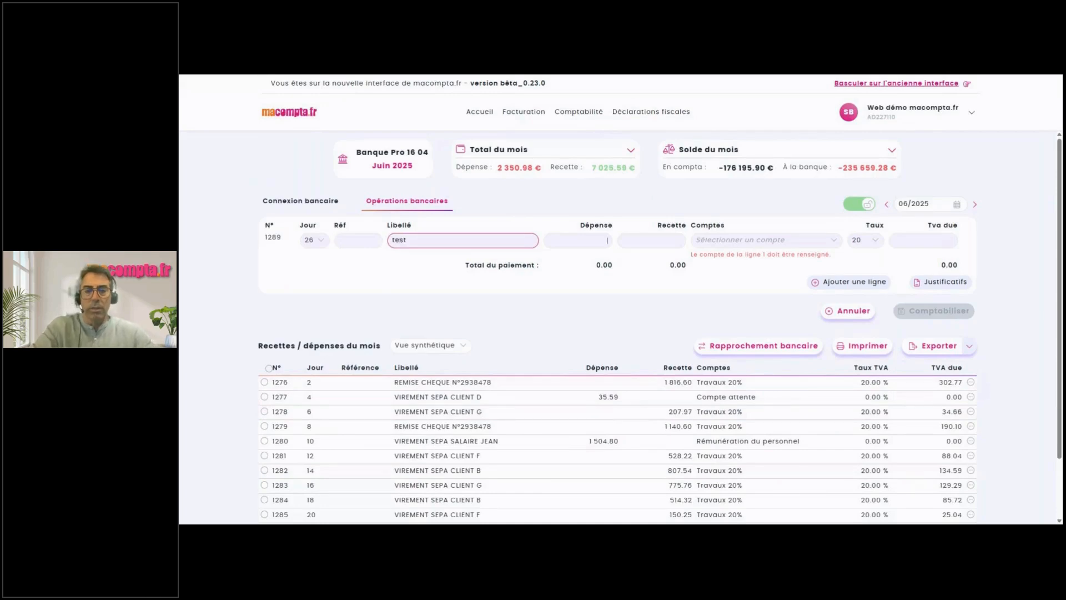
pyautogui.click(607, 240)
pyautogui.write('1000')
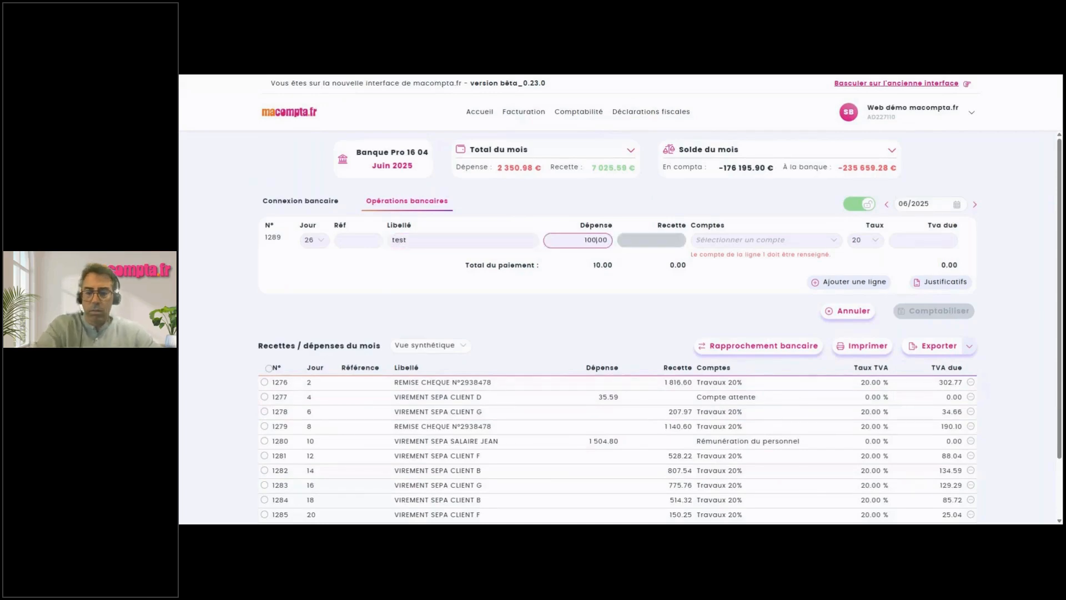
pyautogui.press('Tab')
pyautogui.write('entre')
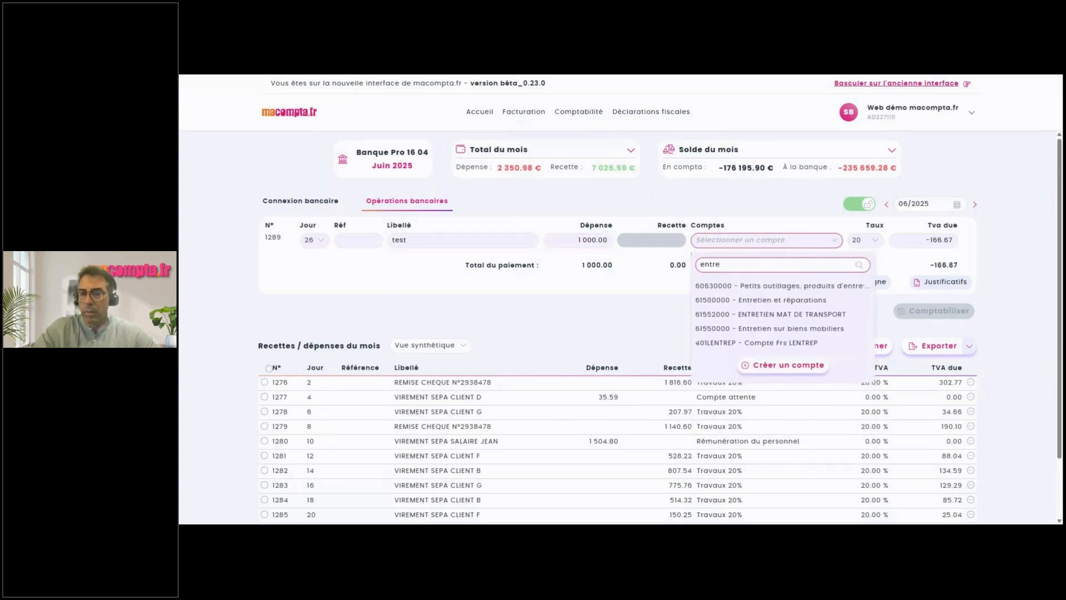
pyautogui.click(747, 300)
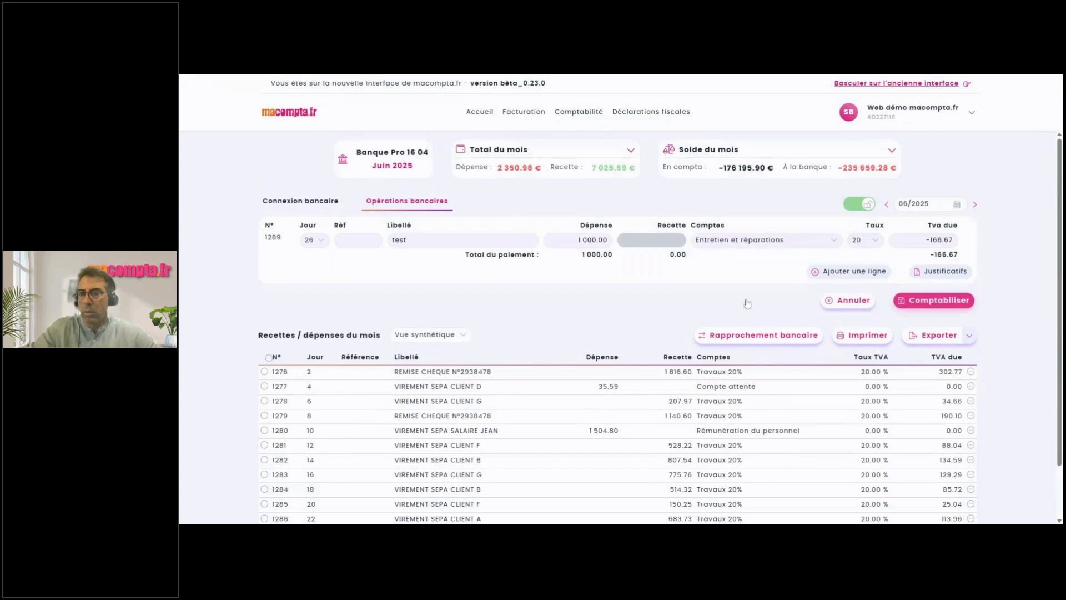
pyautogui.press('Tab')
pyautogui.write('27')
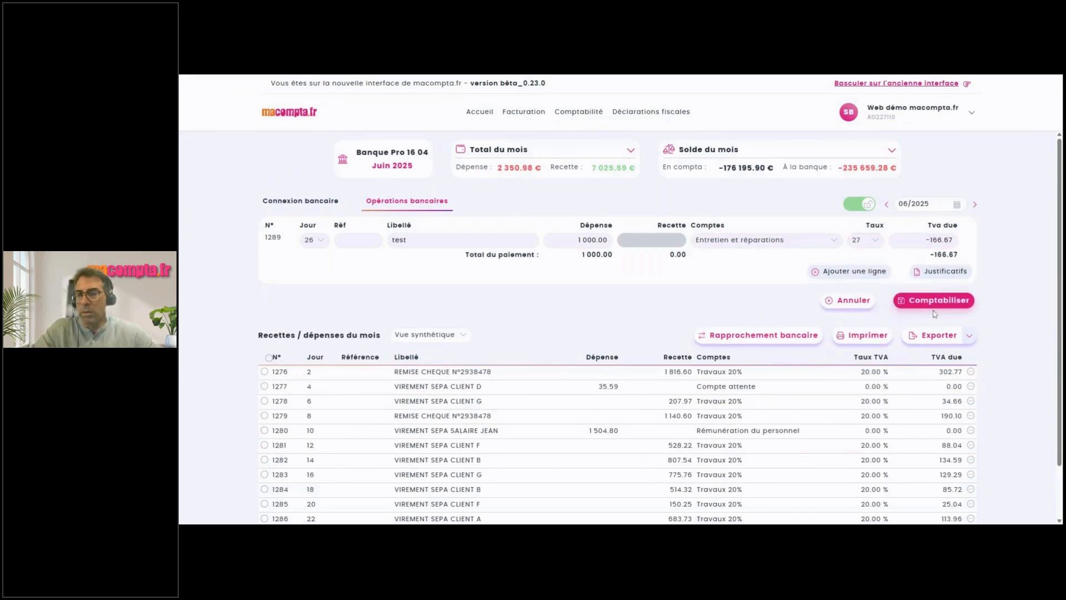
pyautogui.click(935, 301)
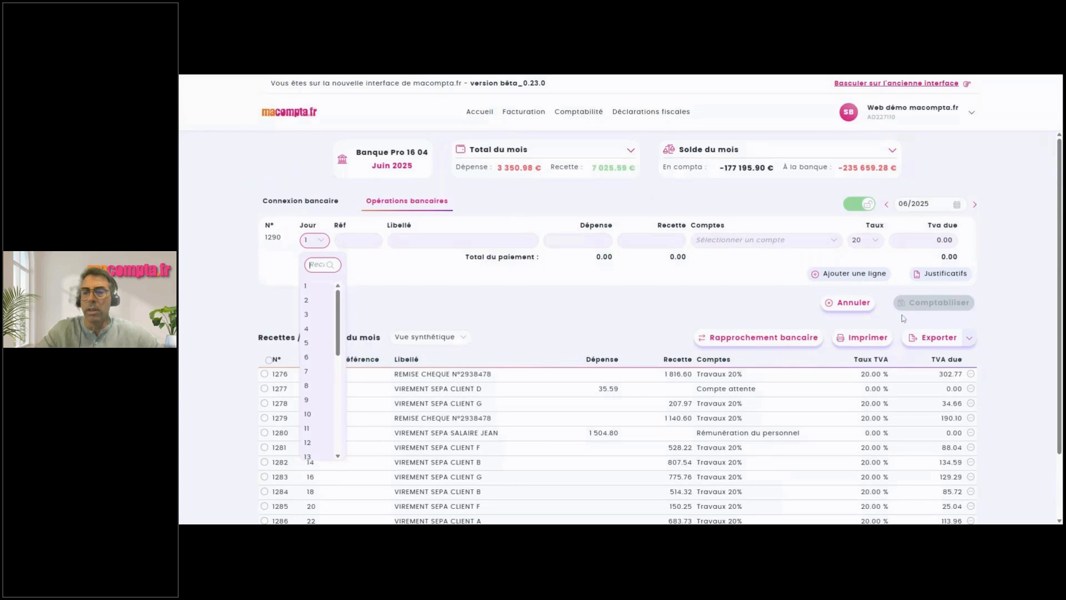
# Edit entry 1277 to account 61500000 Entretien et réparations and post it.
pyautogui.click(749, 309)
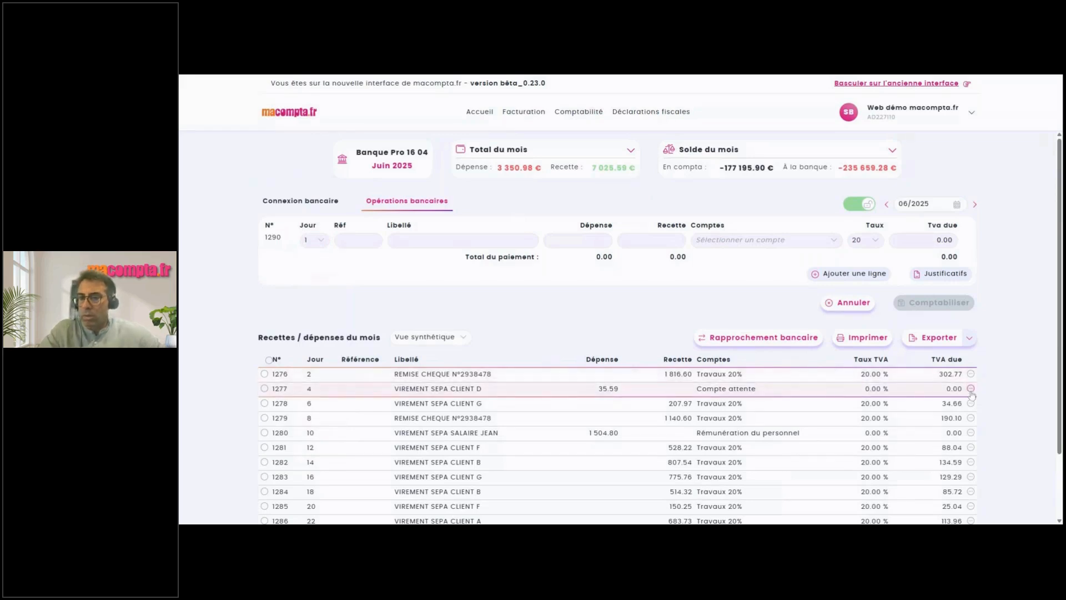
pyautogui.click(971, 391)
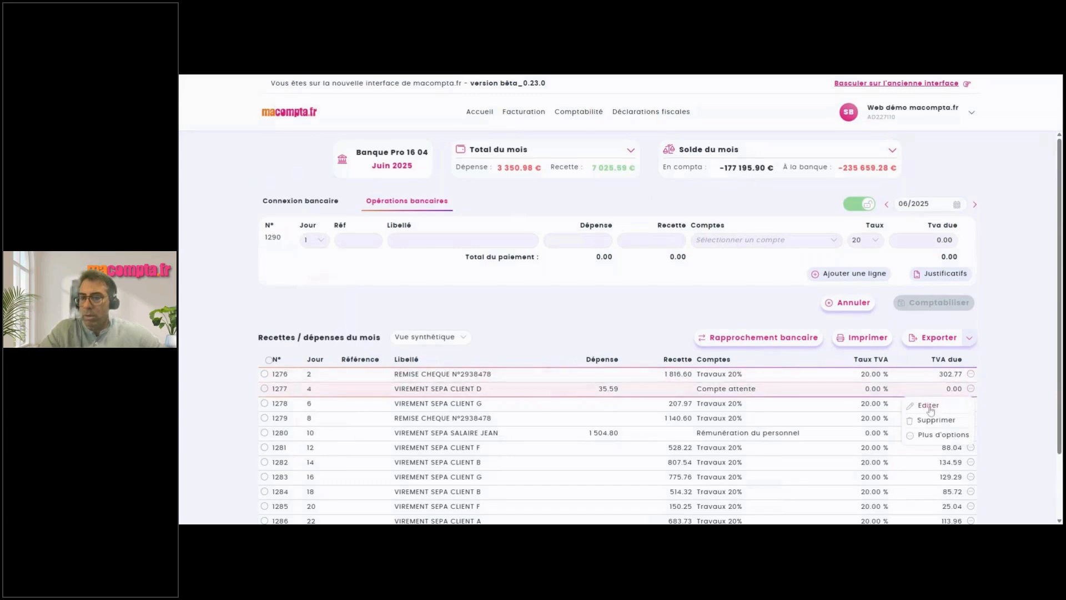
pyautogui.click(928, 406)
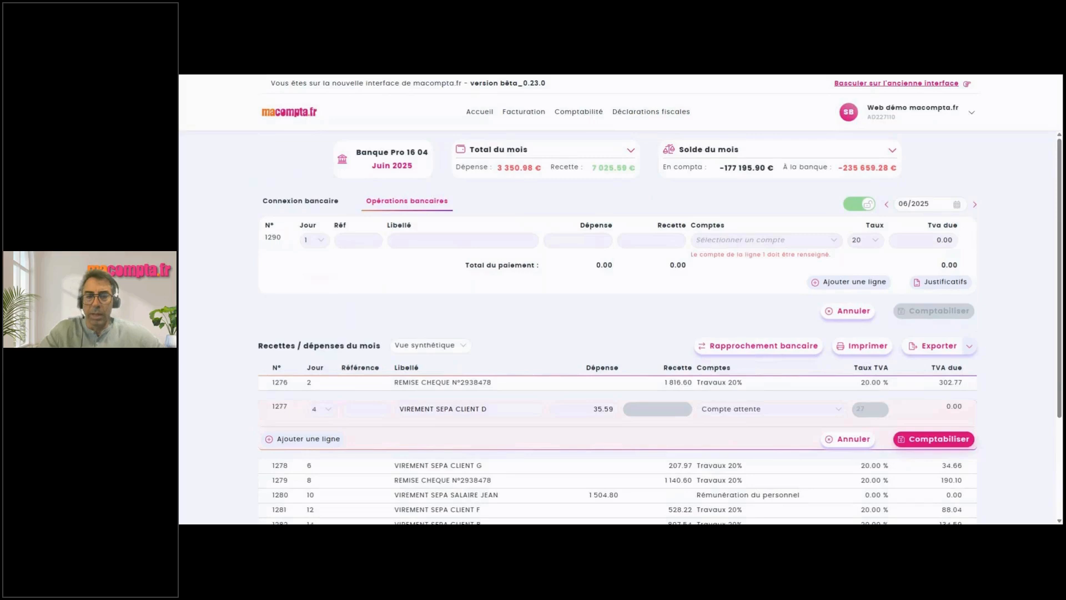
pyautogui.click(746, 412)
pyautogui.write('entr')
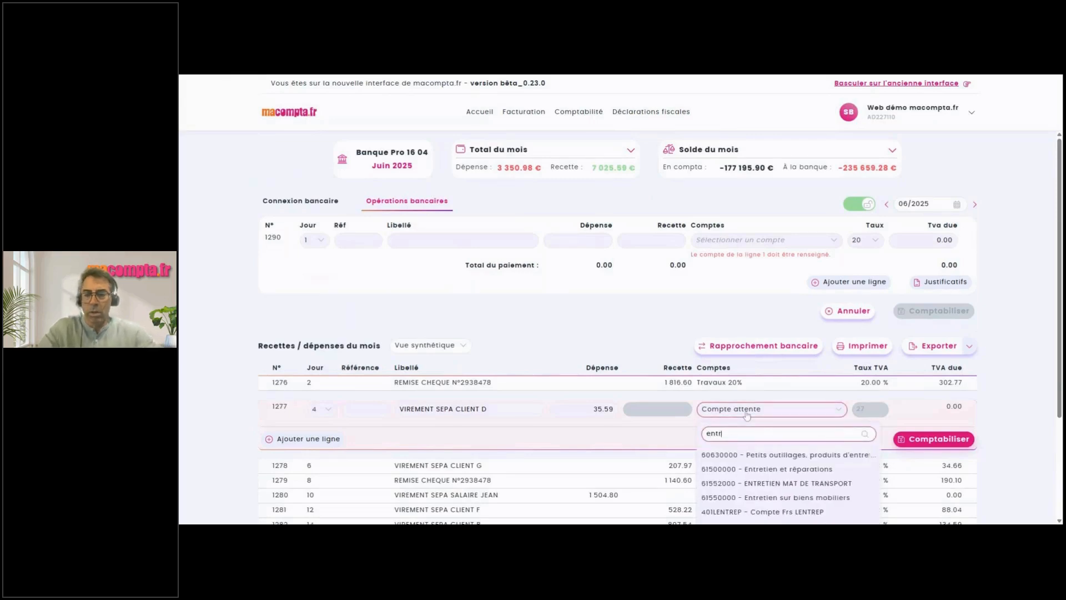
pyautogui.write('e')
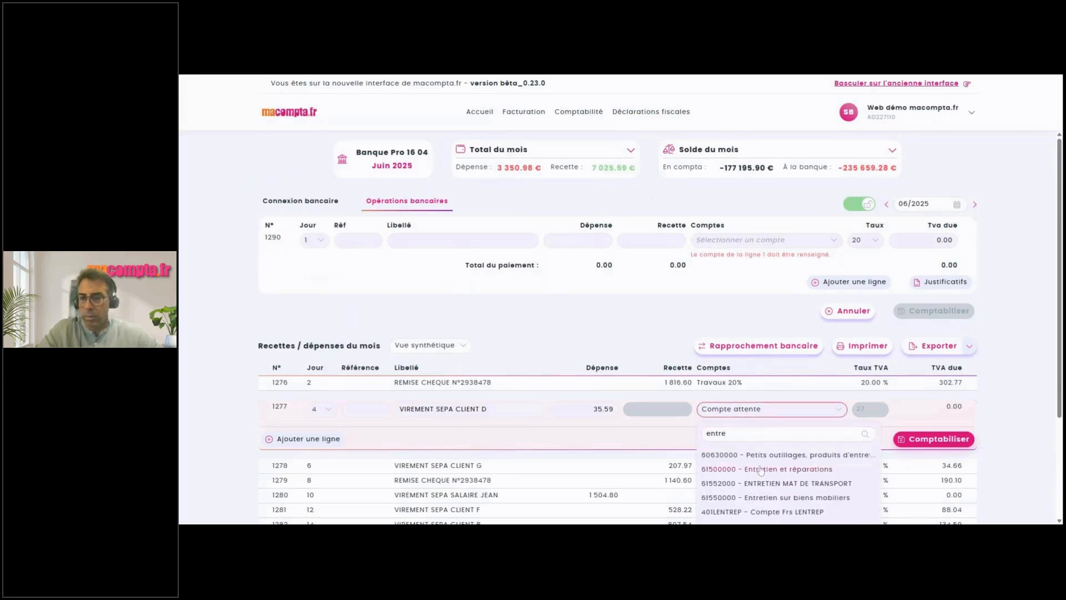
pyautogui.click(761, 470)
pyautogui.click(949, 440)
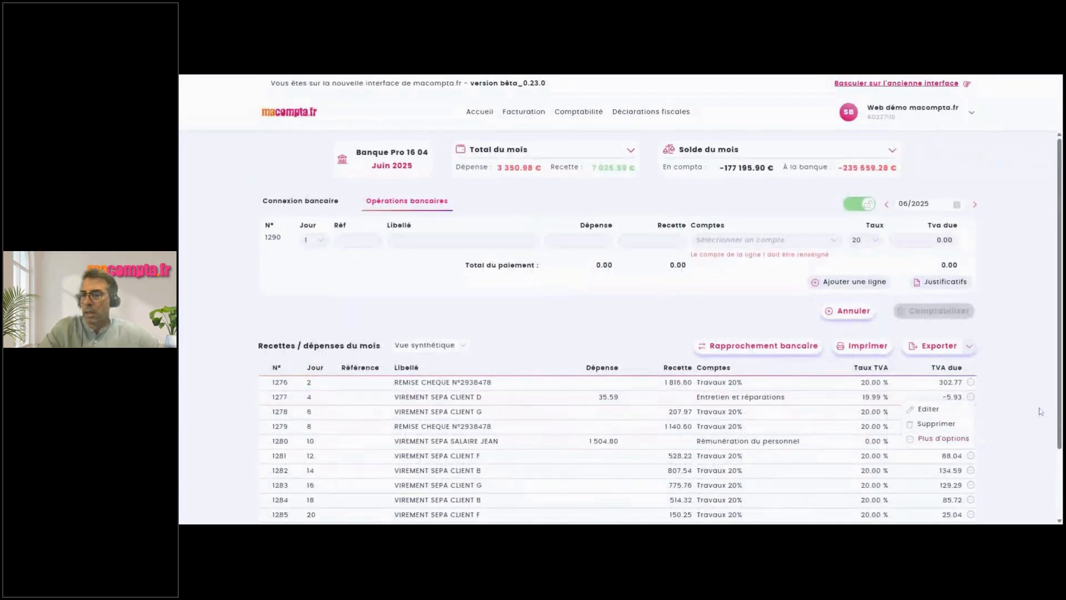
# In the detailed view, save a client note reading 'test' on a bank operation.
pyautogui.click(449, 348)
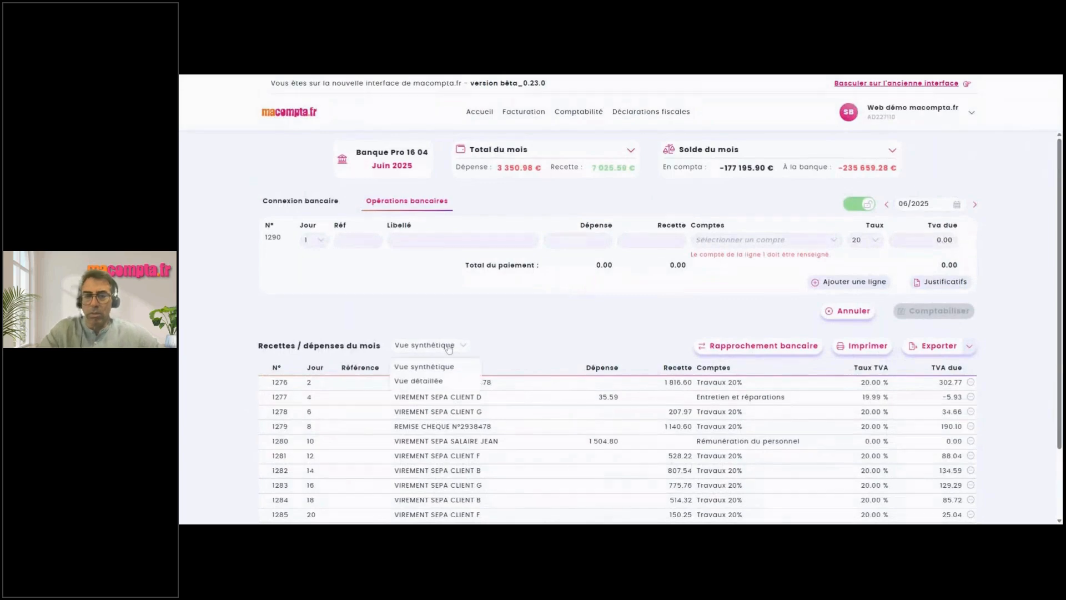
pyautogui.click(428, 383)
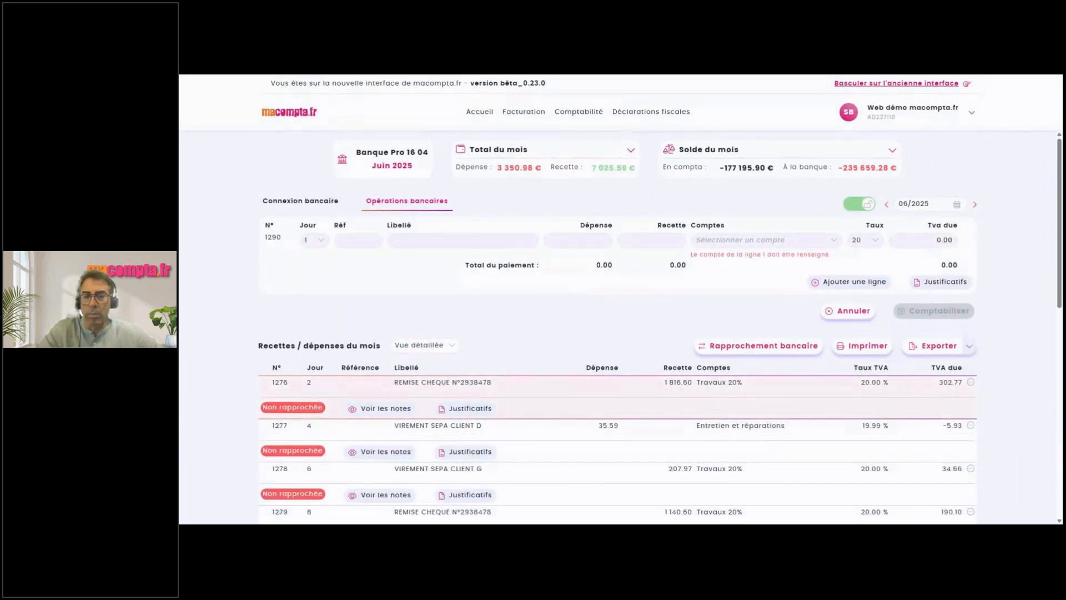
pyautogui.click(385, 408)
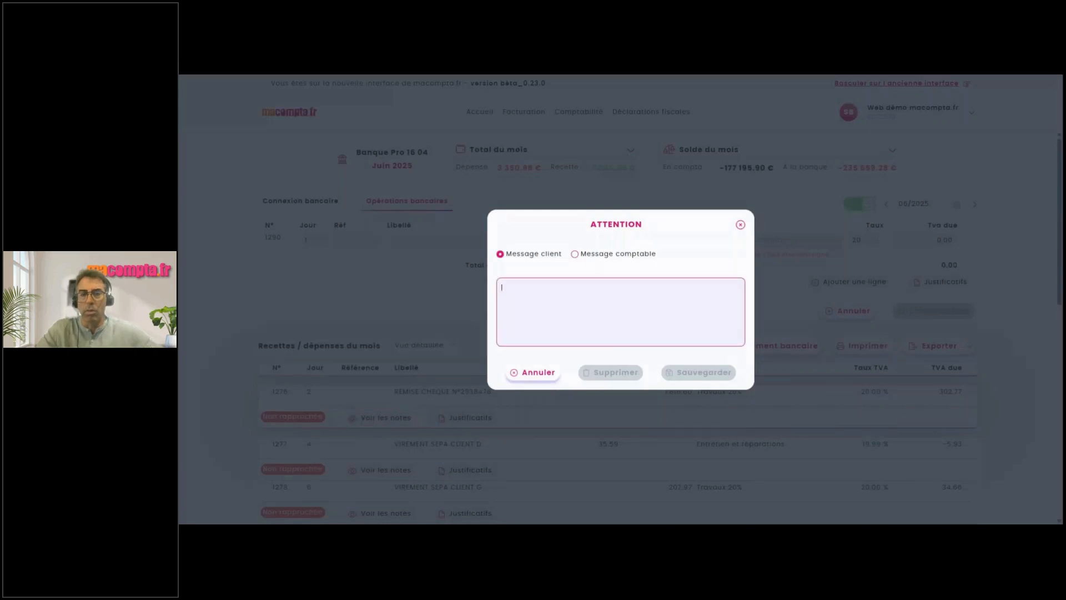
pyautogui.write('test')
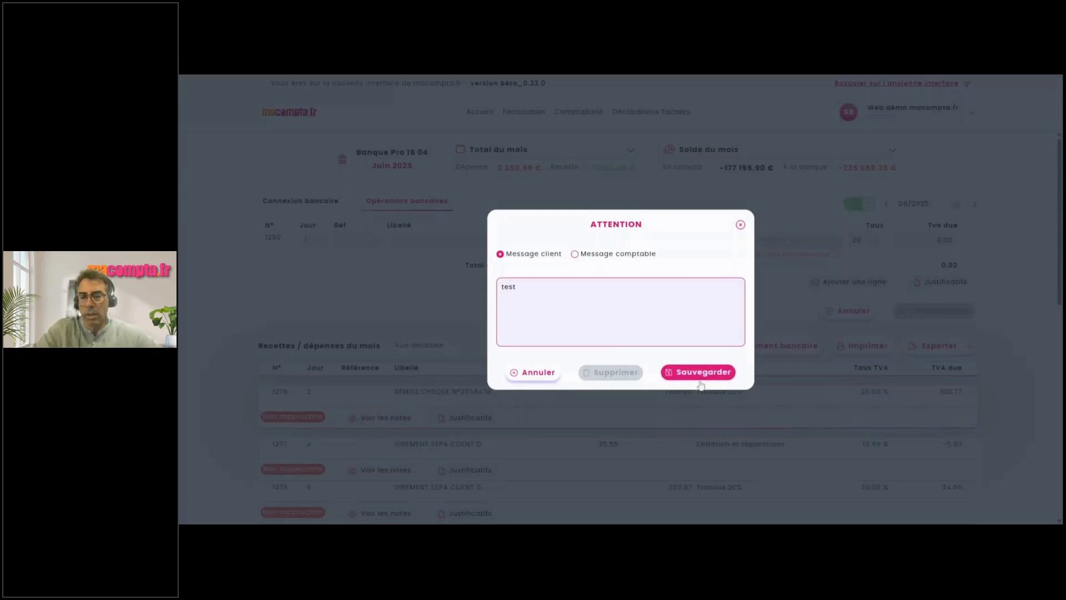
pyautogui.click(702, 383)
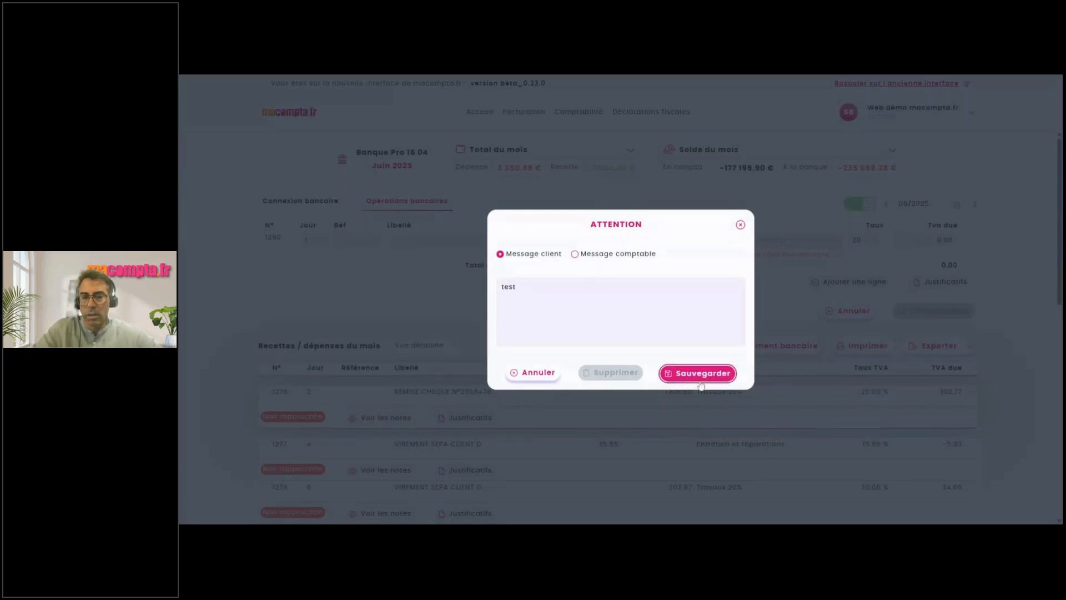
# Display the month's operations in Vue synthétique as compact single rows.
pyautogui.click(740, 225)
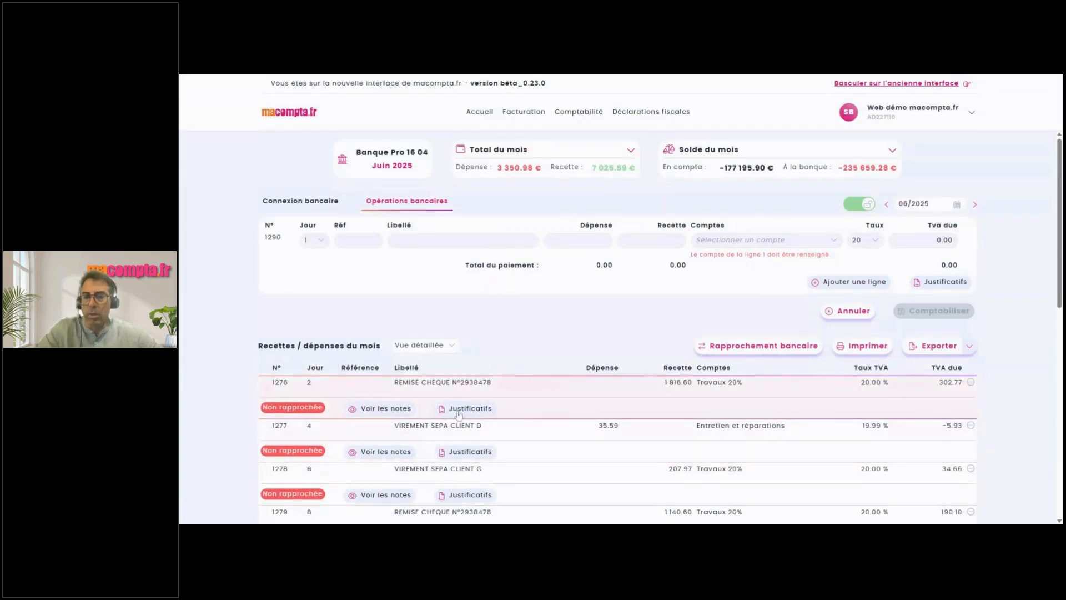
pyautogui.click(434, 353)
pyautogui.click(421, 368)
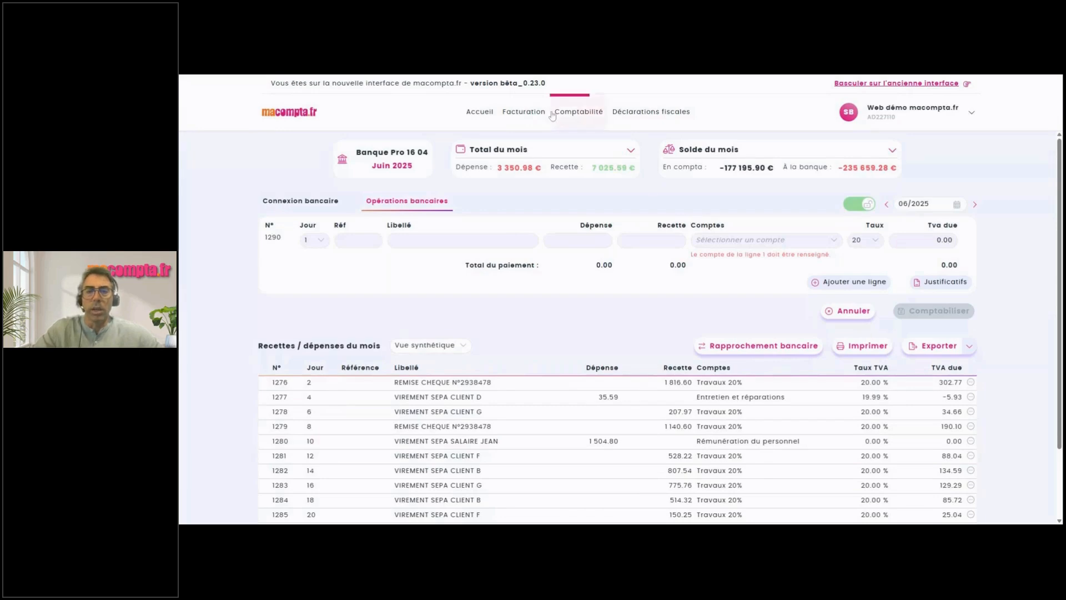
# Go to Comptabilité > Saisie simplifiée > Factures fournisseurs for September 2024.
pyautogui.click(573, 116)
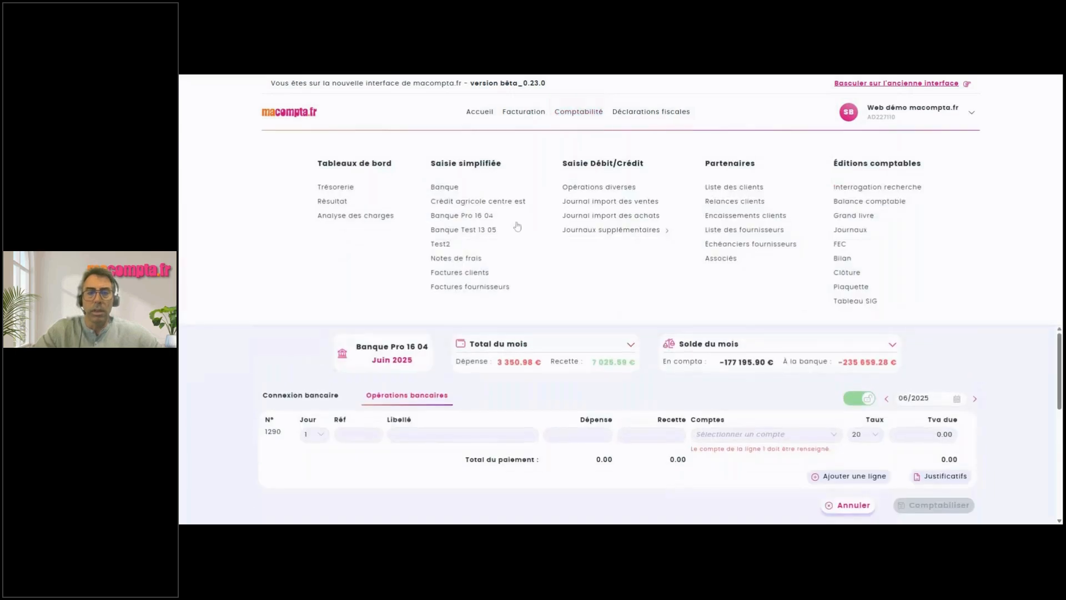
pyautogui.click(464, 287)
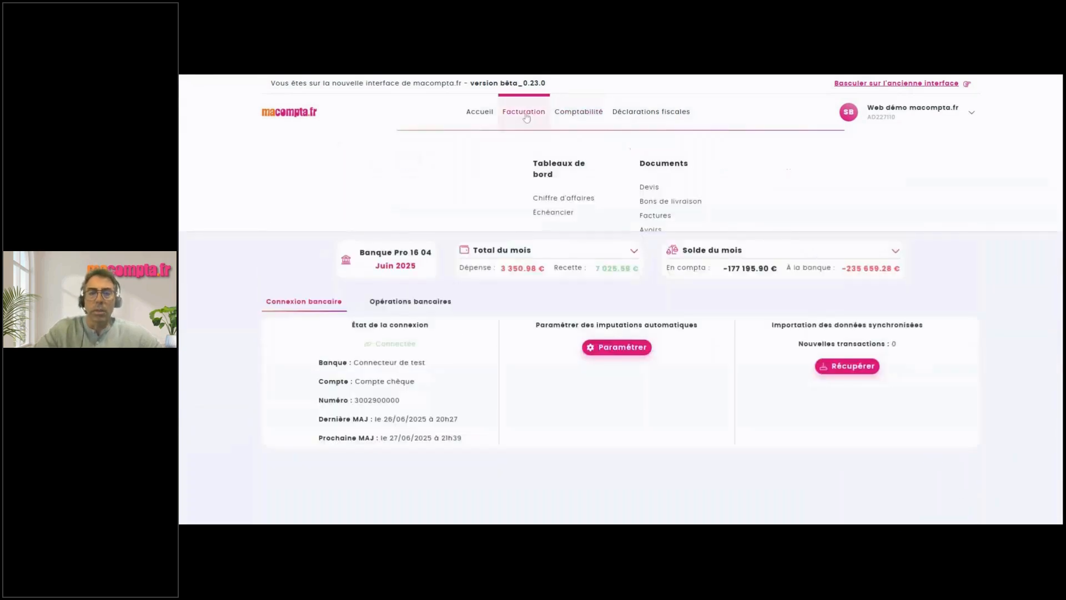
pyautogui.moveTo(574, 114)
pyautogui.click(464, 287)
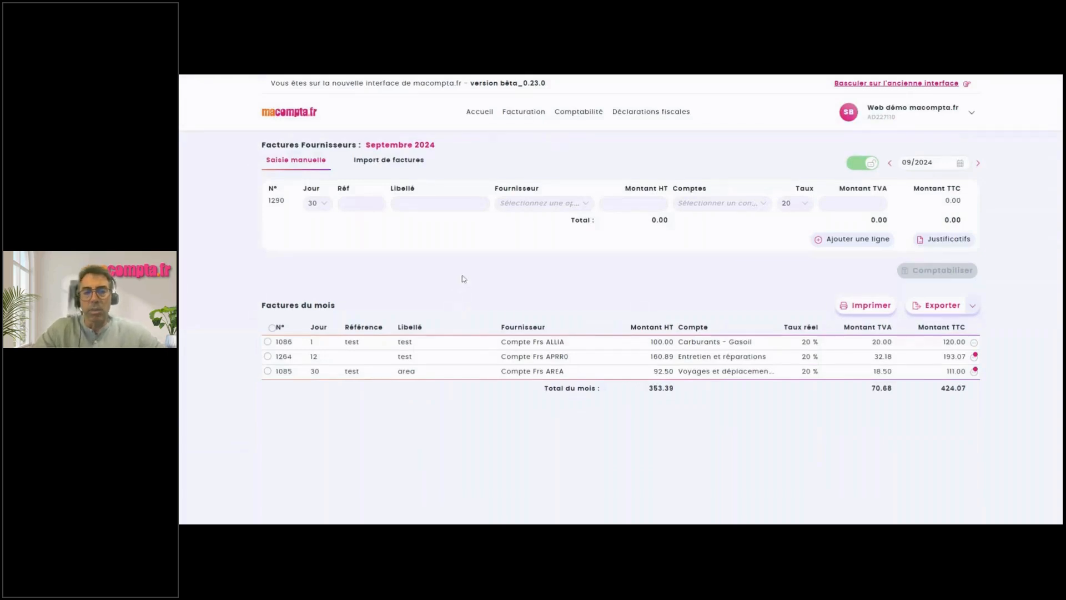
# Post a 'test' supplier invoice from Compte Frs AREA for 1000 HT, keeping the default account.
pyautogui.click(397, 204)
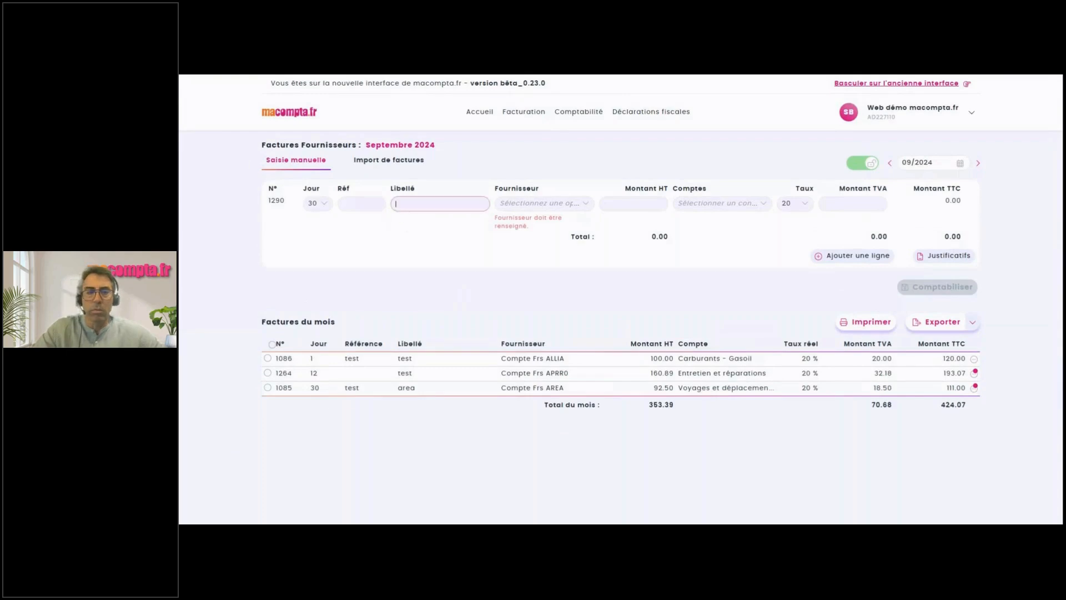
pyautogui.write('test')
pyautogui.press('Tab')
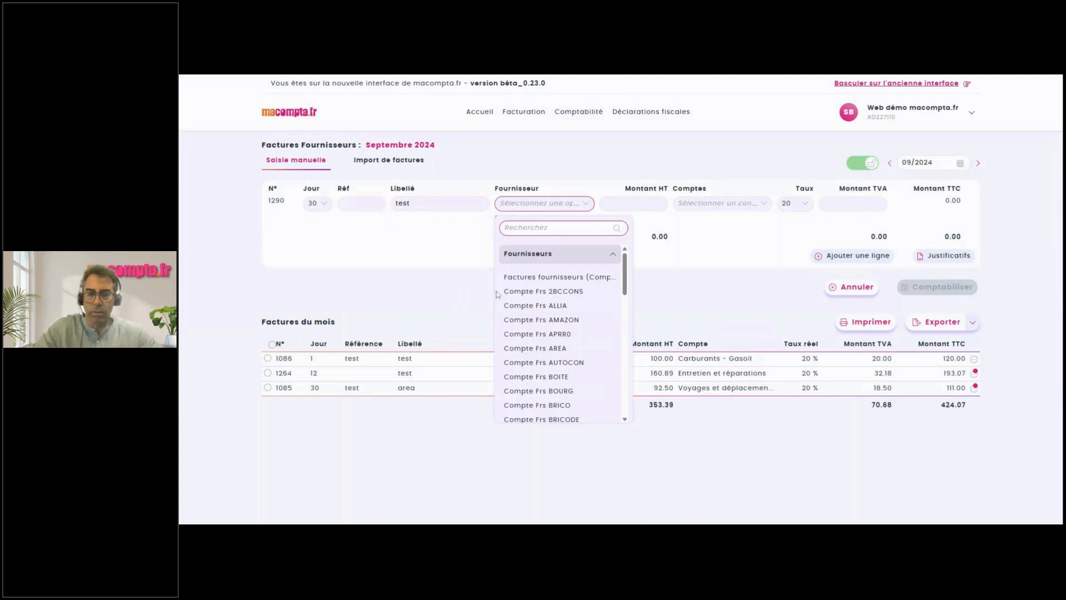
pyautogui.click(541, 349)
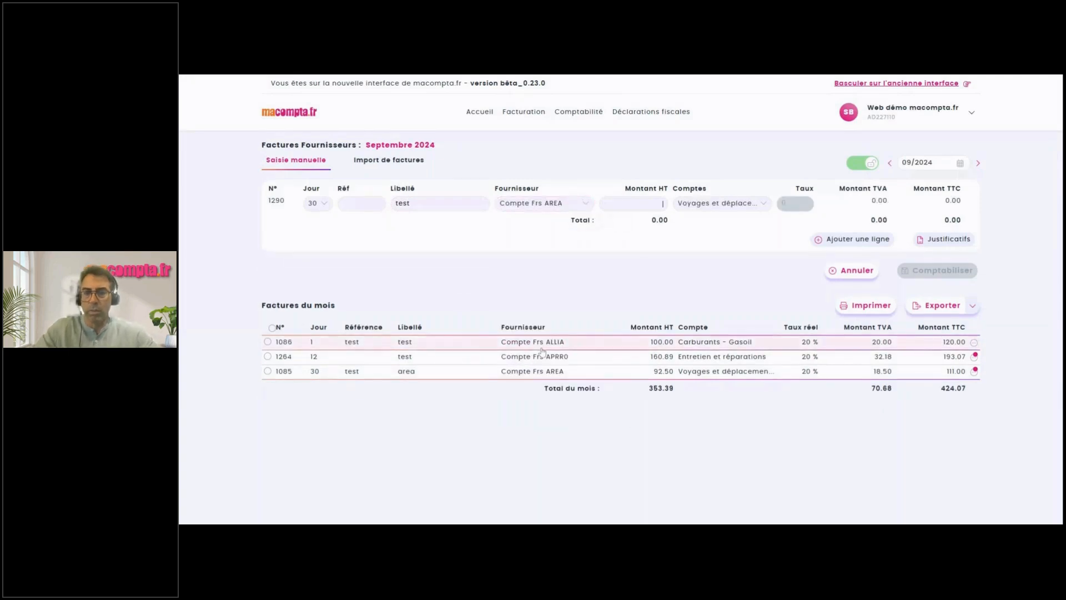
pyautogui.write('1000')
pyautogui.press('Tab')
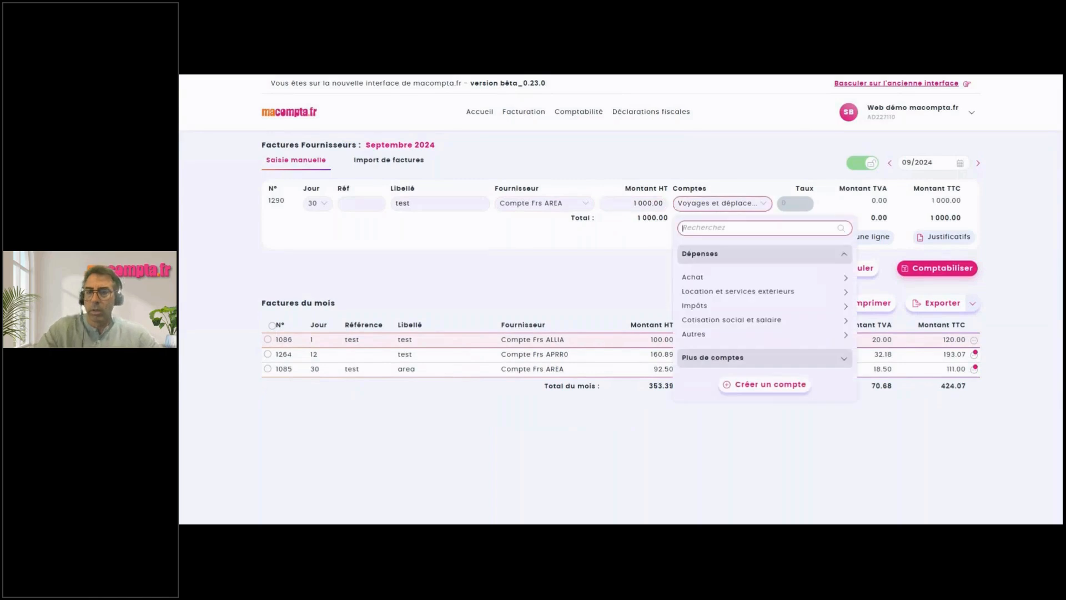
pyautogui.press('Escape')
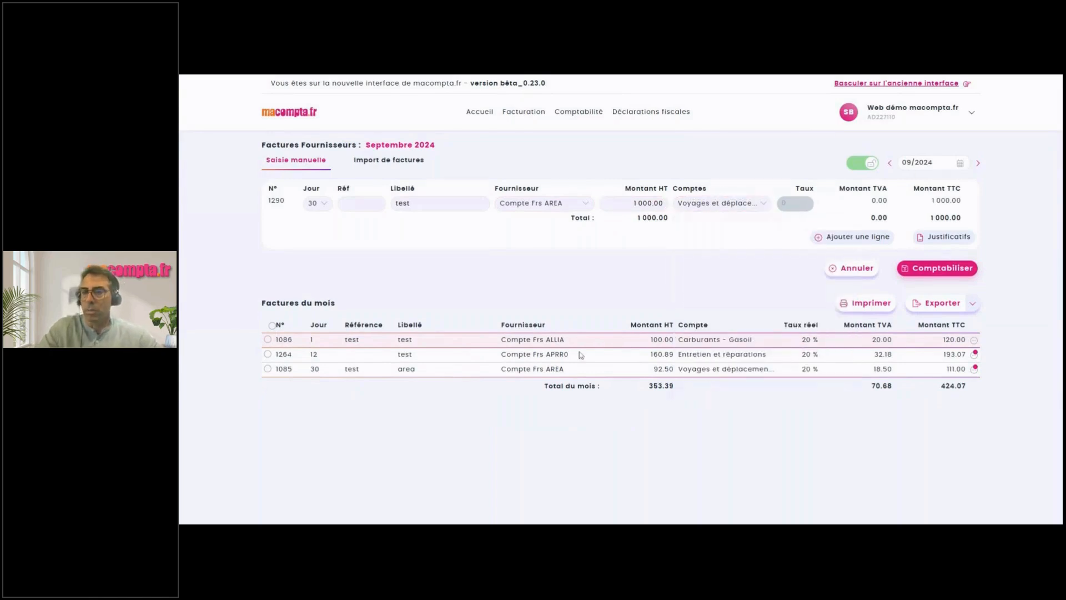
pyautogui.click(960, 268)
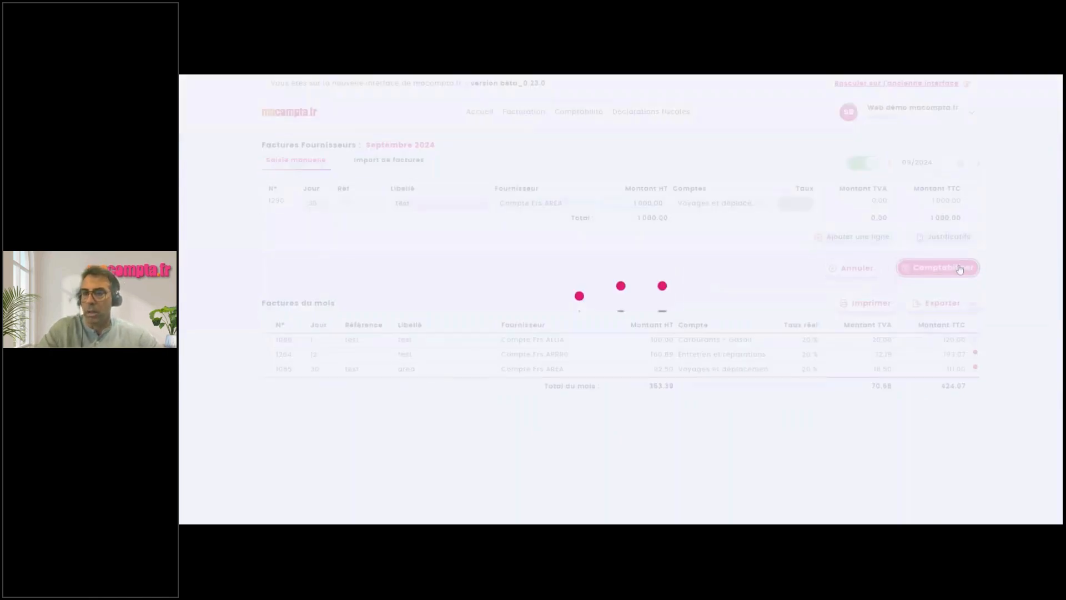
pyautogui.click(600, 289)
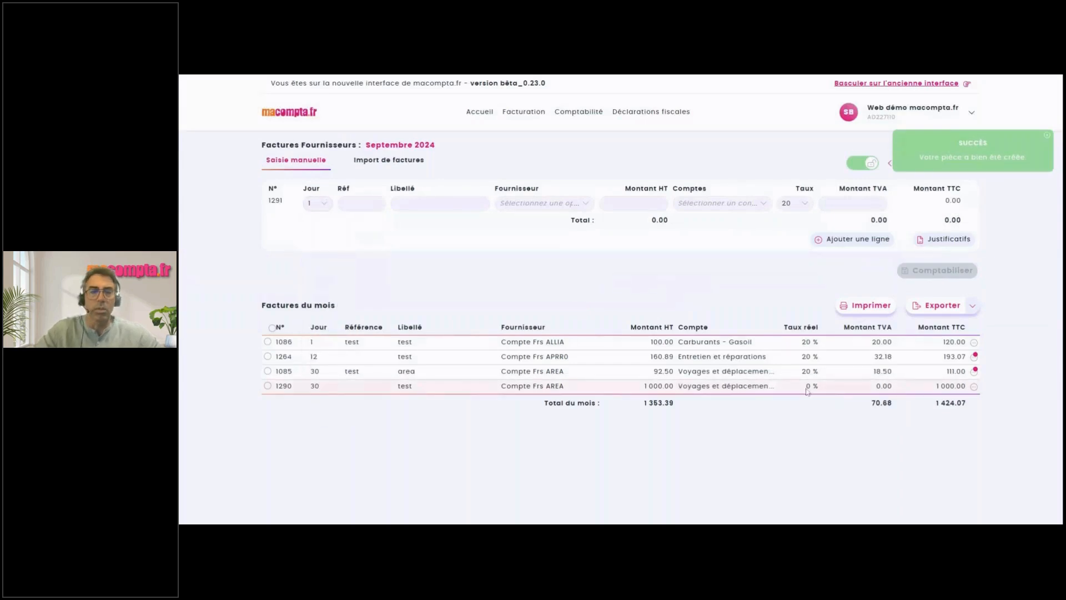
pyautogui.click(268, 371)
pyautogui.click(268, 403)
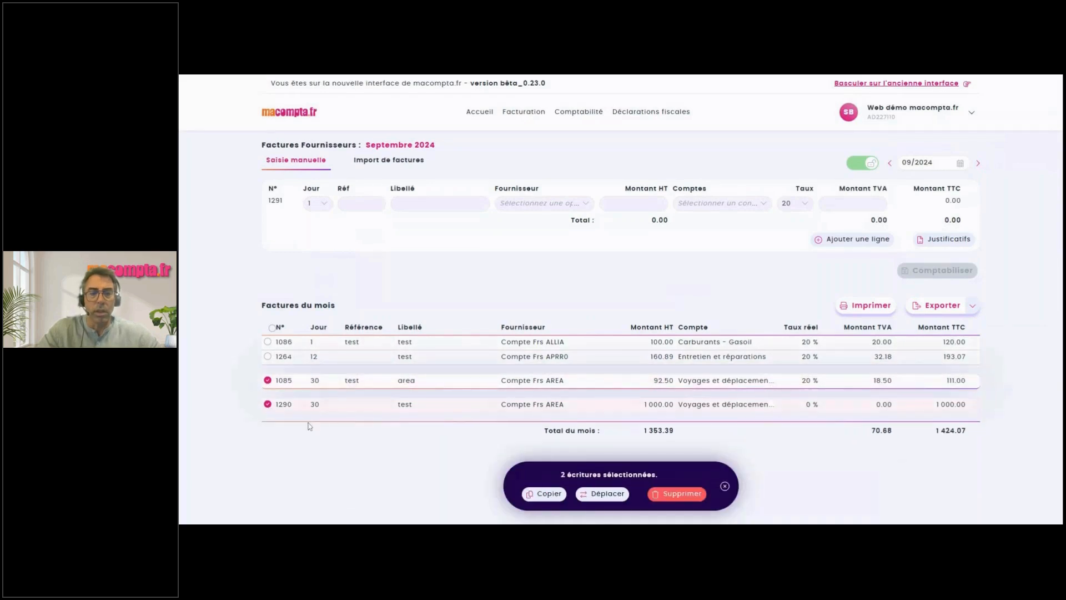
pyautogui.click(724, 487)
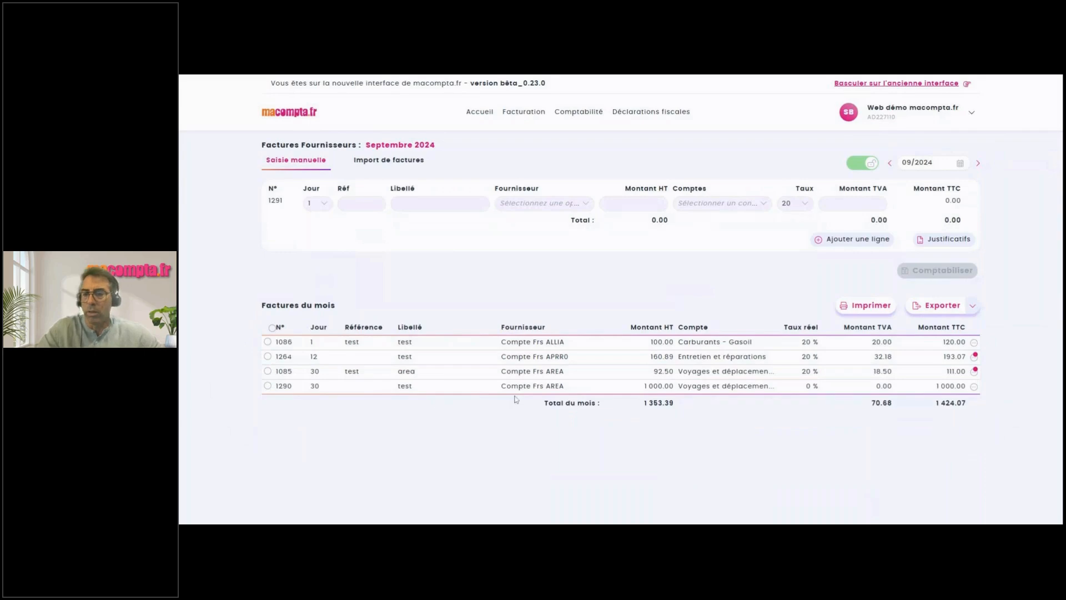
pyautogui.click(974, 385)
pyautogui.click(932, 403)
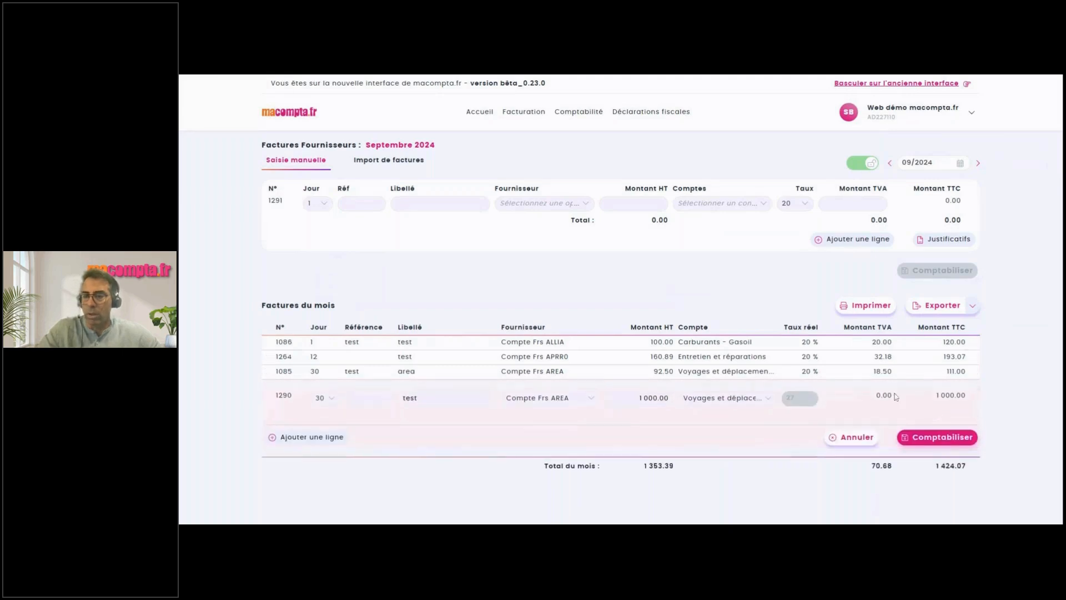
pyautogui.click(857, 440)
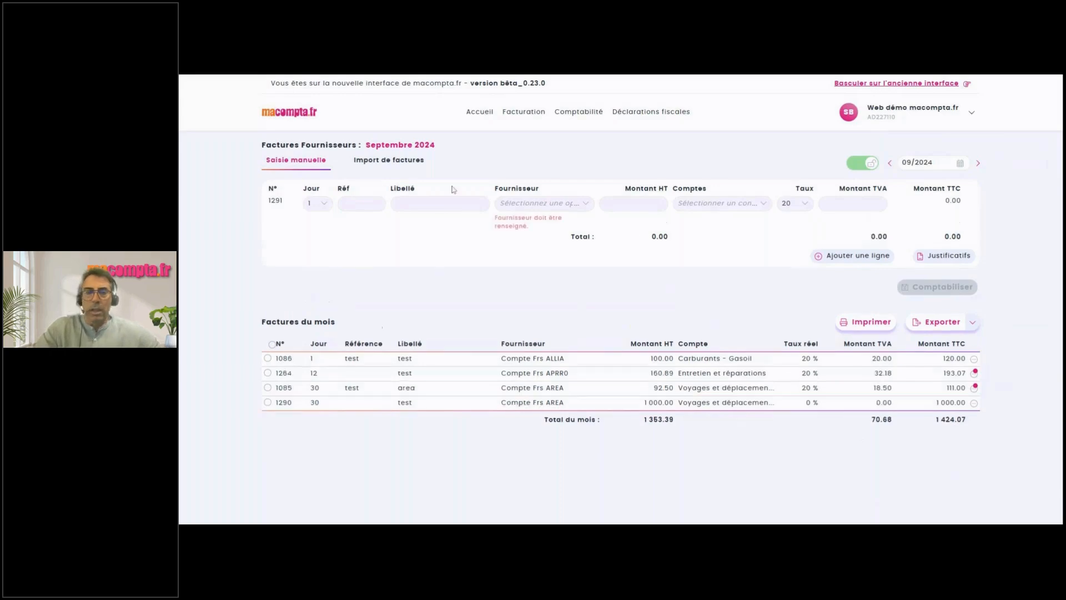
# Import WebComptaFacture Entretien.pdf to pre-fill an entry with 160.89 HT and 32.18 VAT.
pyautogui.click(400, 168)
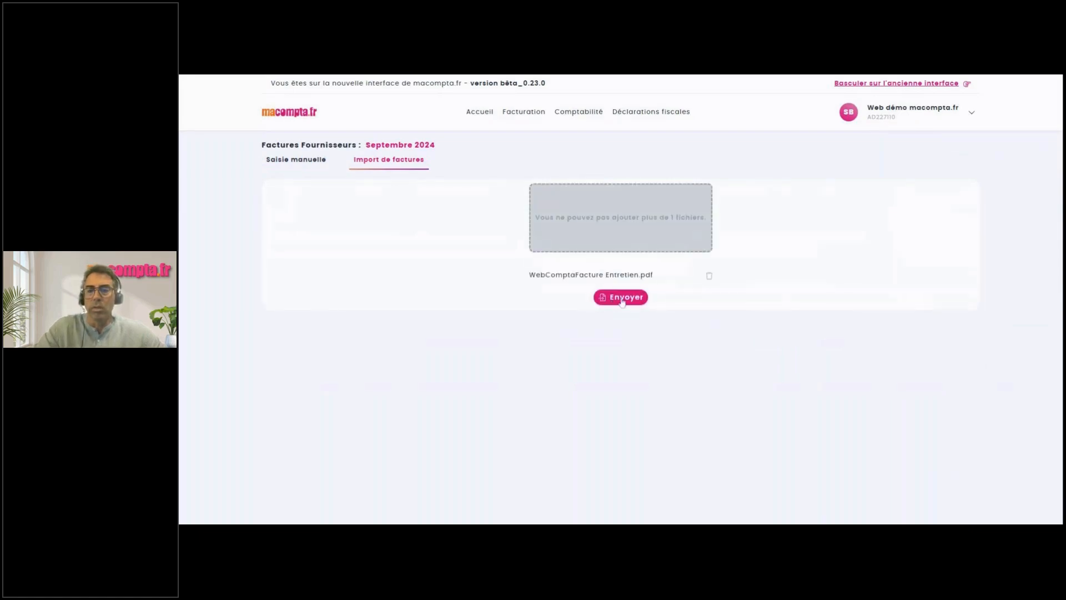
pyautogui.click(621, 297)
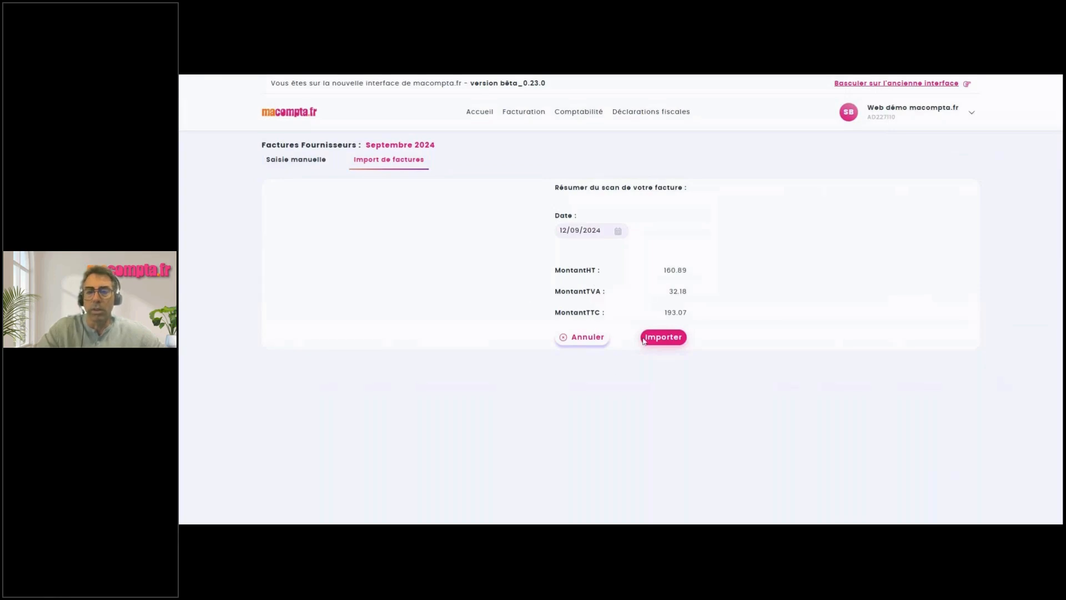
pyautogui.click(662, 340)
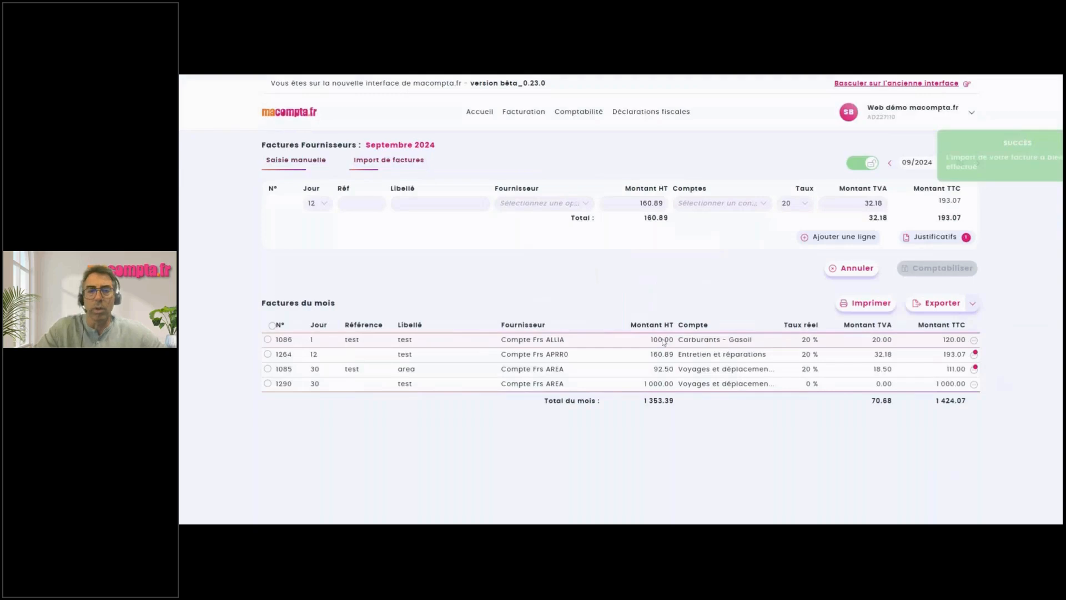
# Post the imported invoice labelled 'area' for supplier Compte Frs AREA as invoice 1291.
pyautogui.click(440, 203)
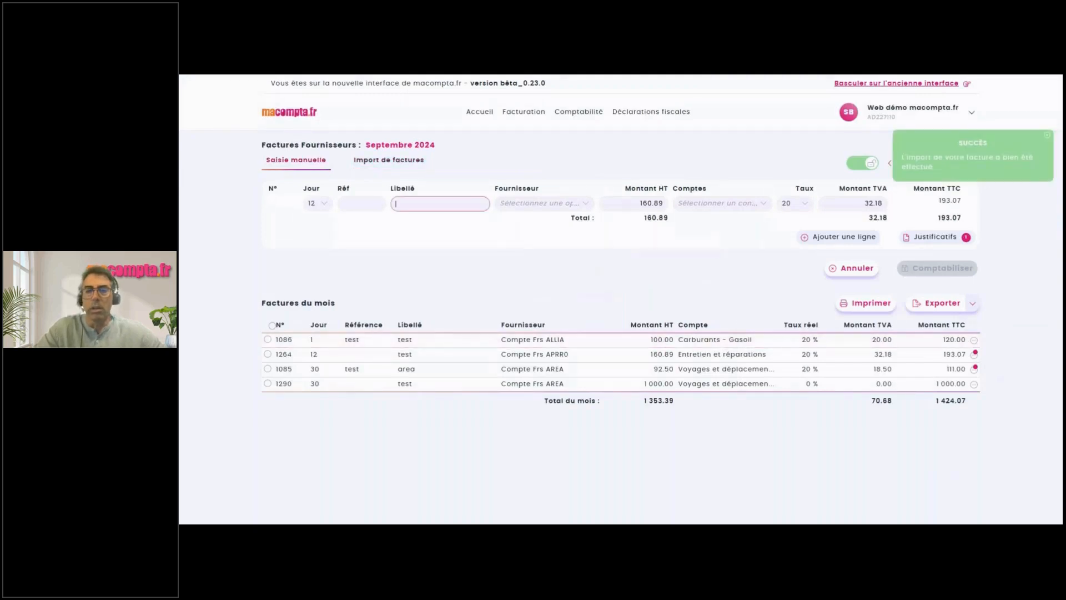
pyautogui.write('area')
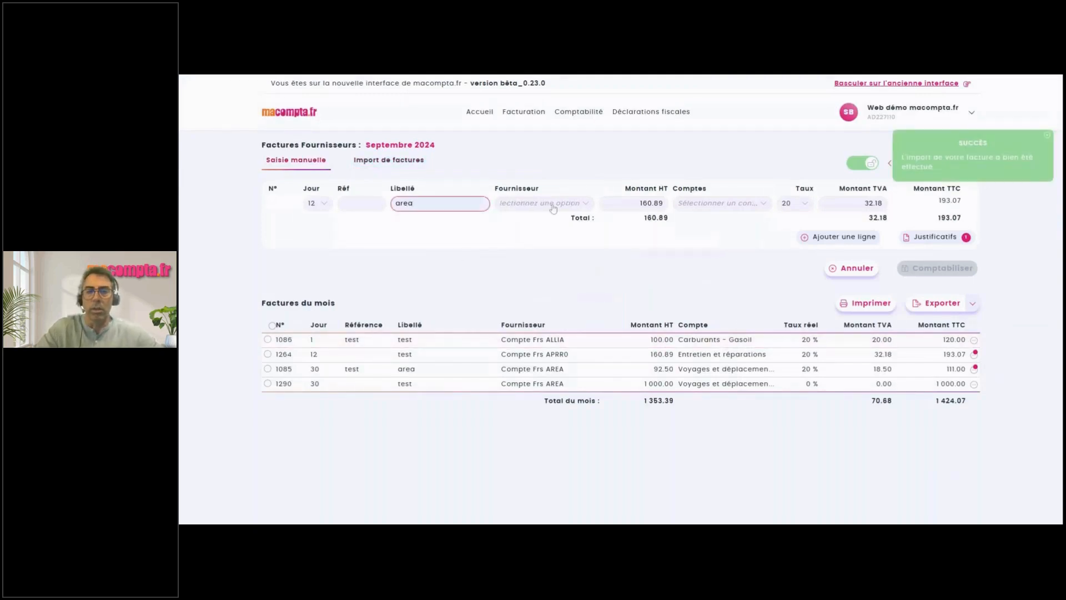
pyautogui.click(552, 204)
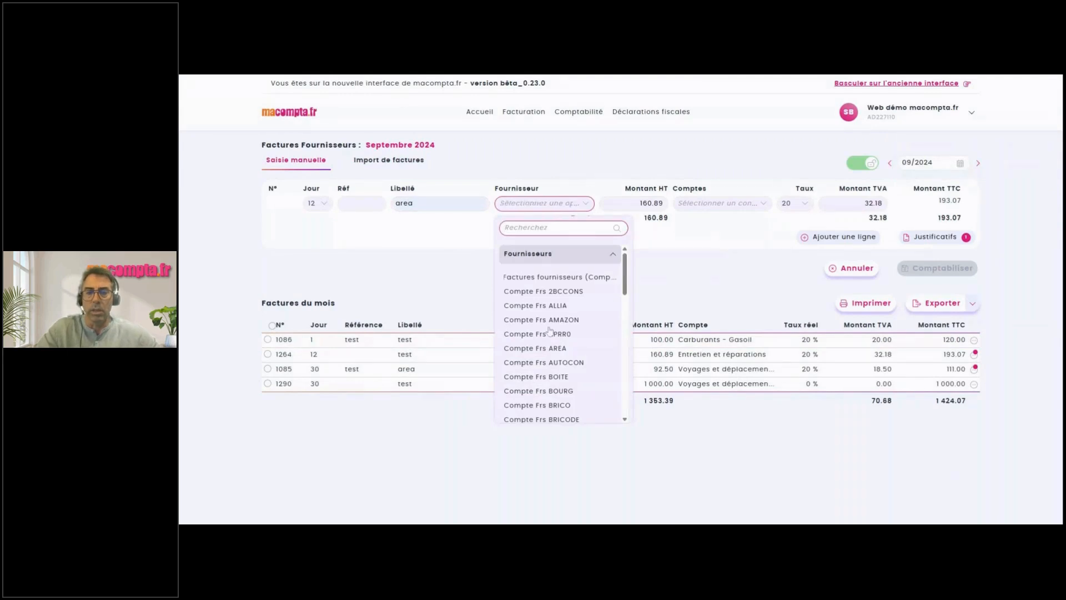
pyautogui.click(549, 348)
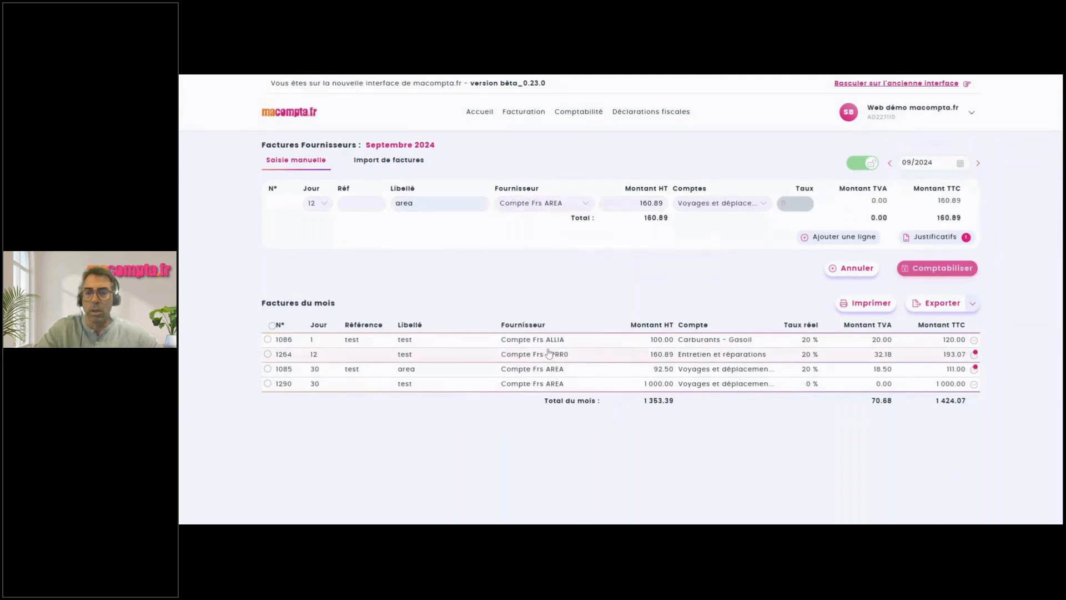
pyautogui.click(919, 269)
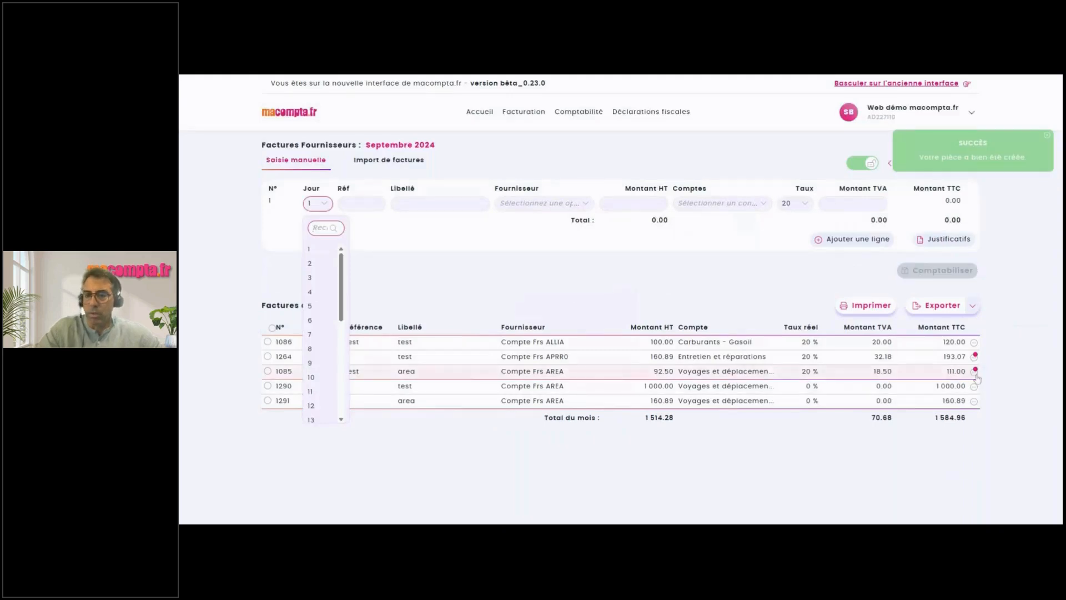
pyautogui.click(676, 301)
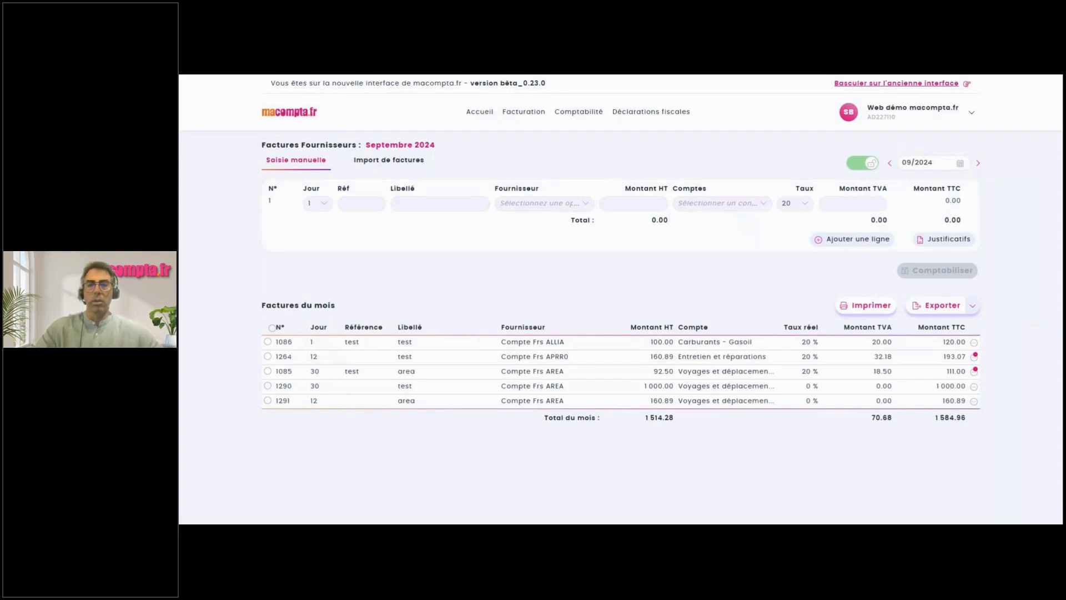
# Log out of the current account and dismiss the error notification.
pyautogui.click(930, 117)
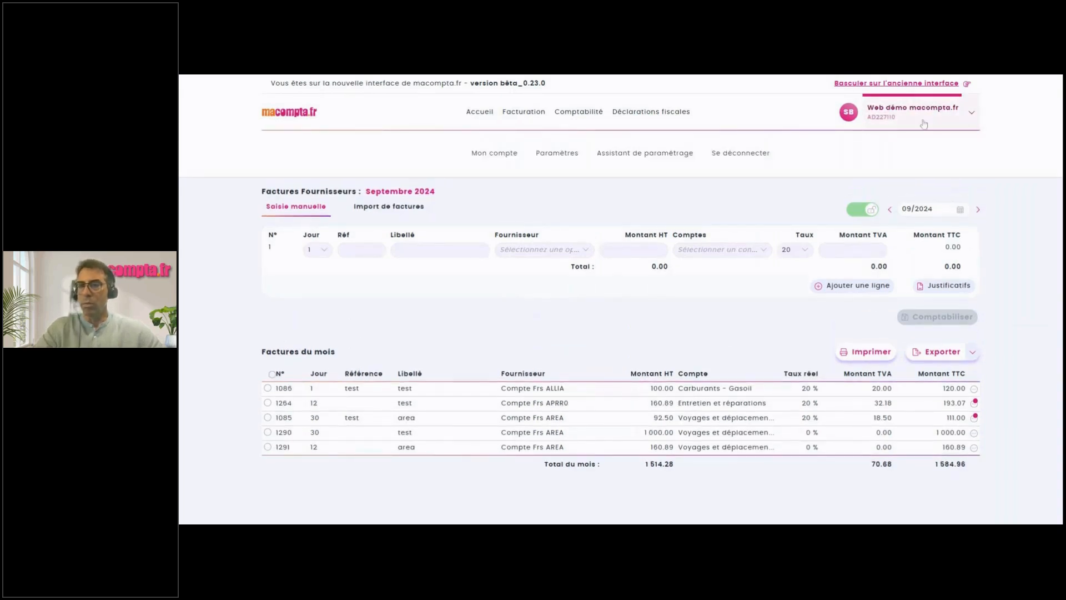
pyautogui.click(753, 153)
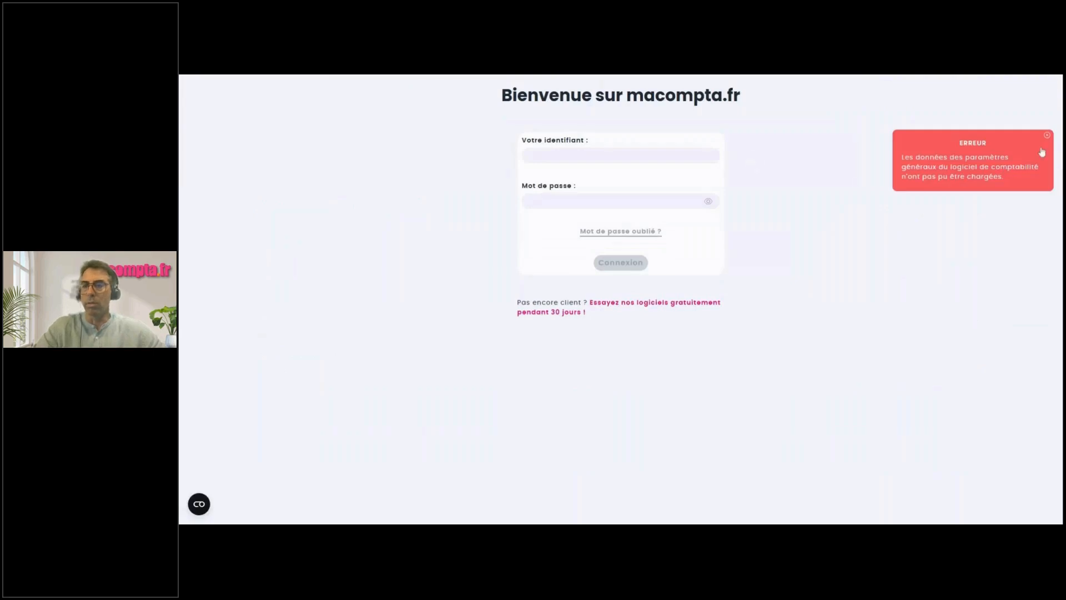
pyautogui.click(1047, 136)
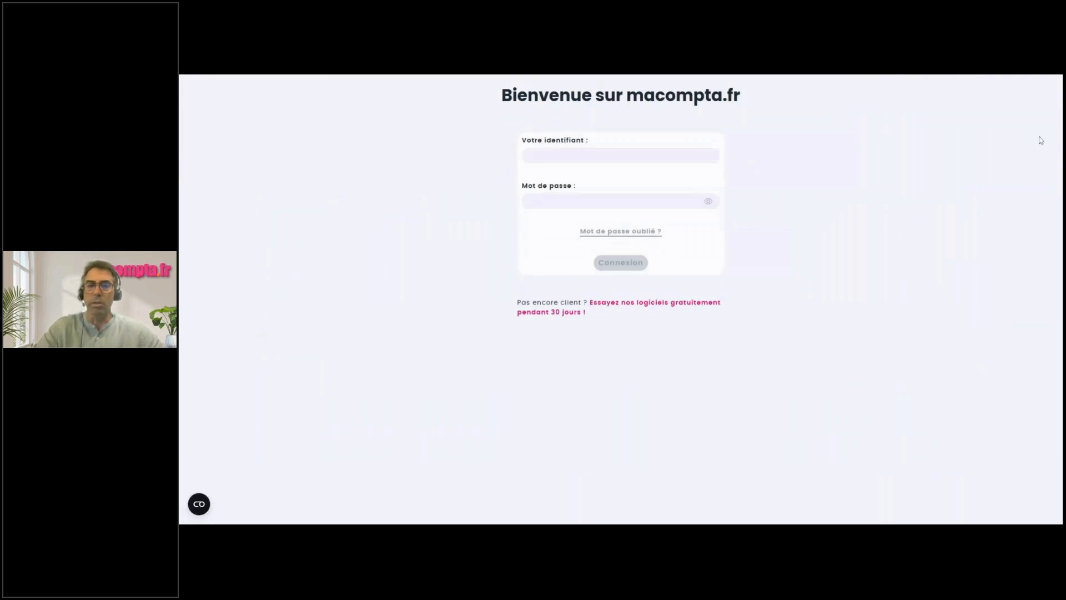
# Sign in with the demo company's identifier and password.
pyautogui.click(638, 156)
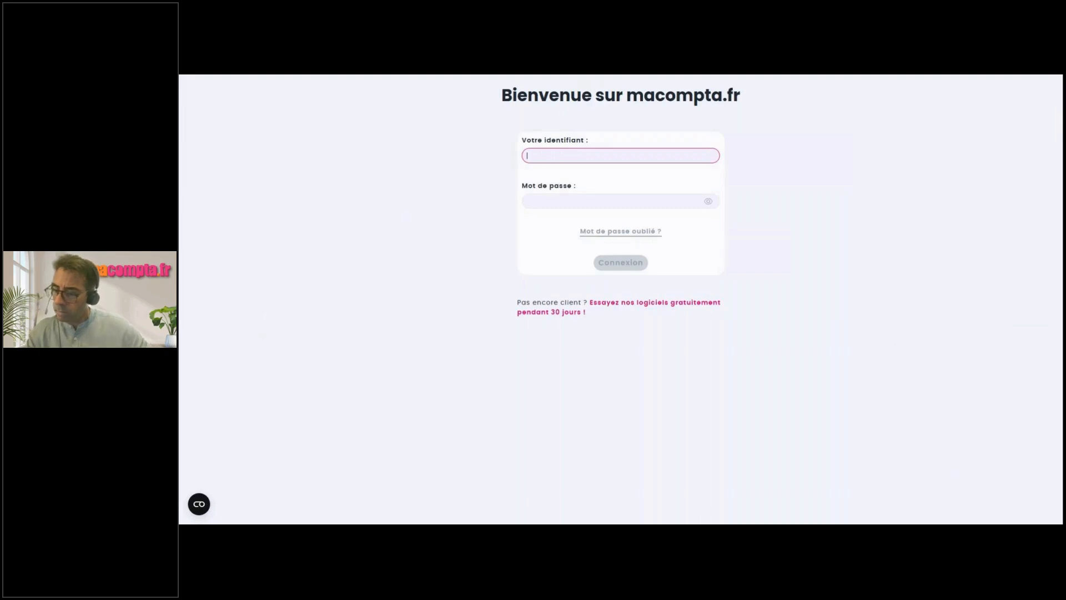
pyautogui.write('de')
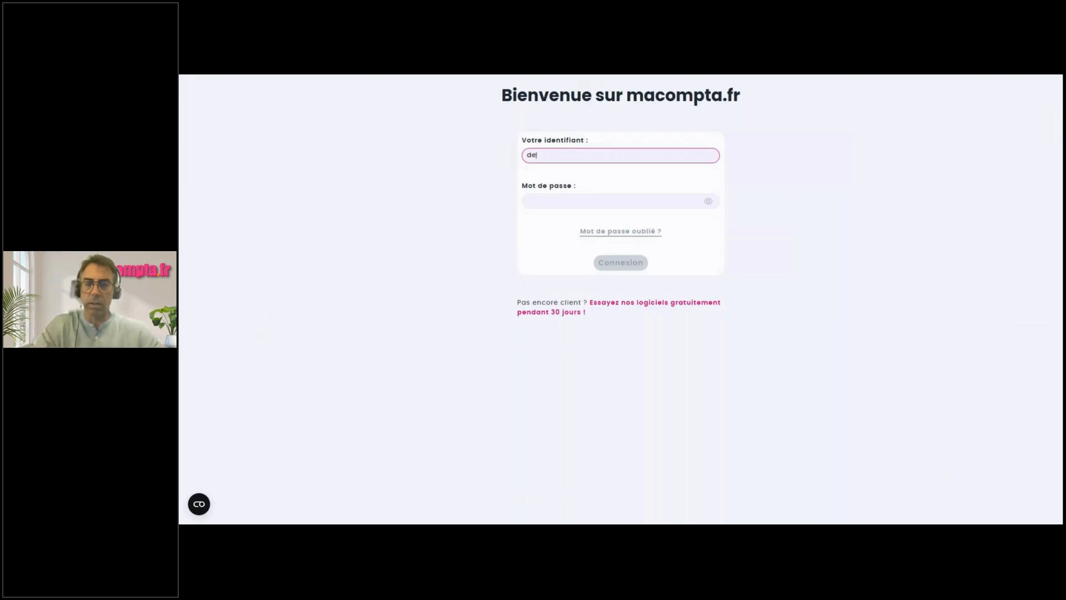
pyautogui.write('mosociete')
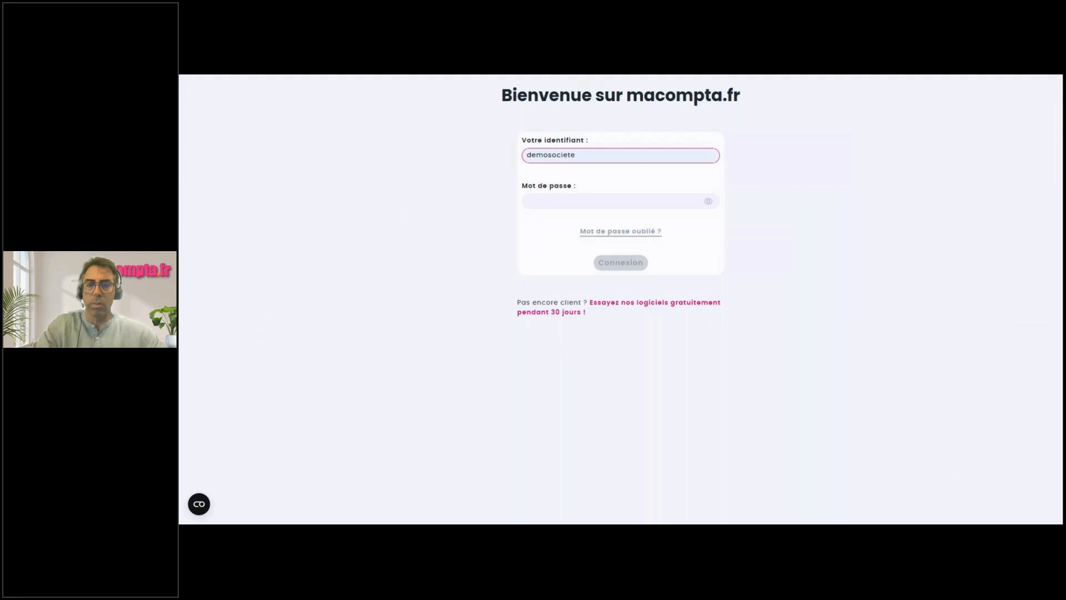
pyautogui.moveTo(581, 156); pyautogui.dragTo(450, 167)
pyautogui.click(571, 202)
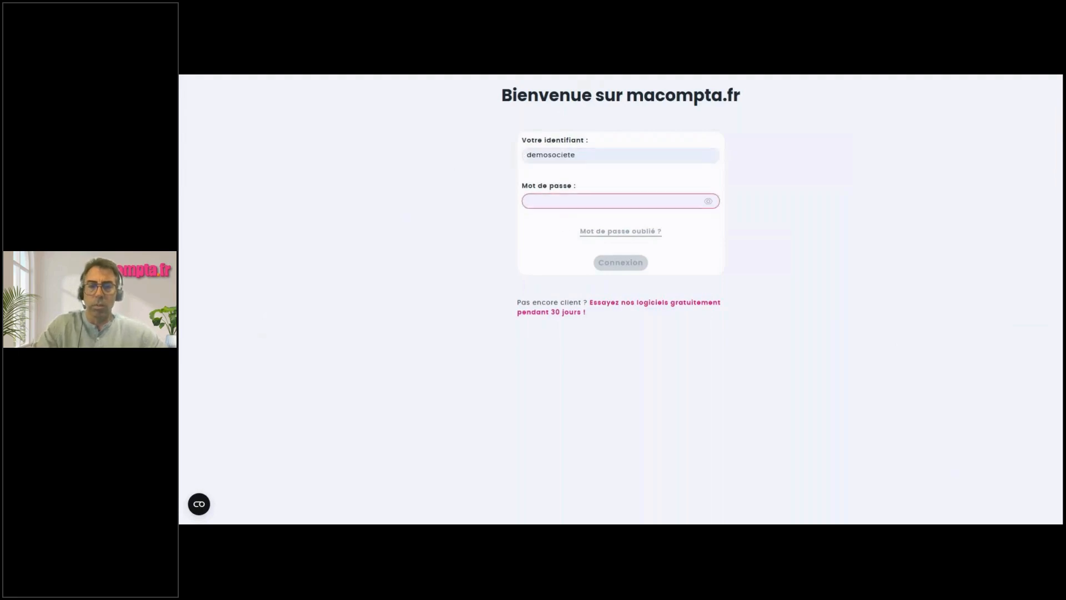
pyautogui.write('demo1')
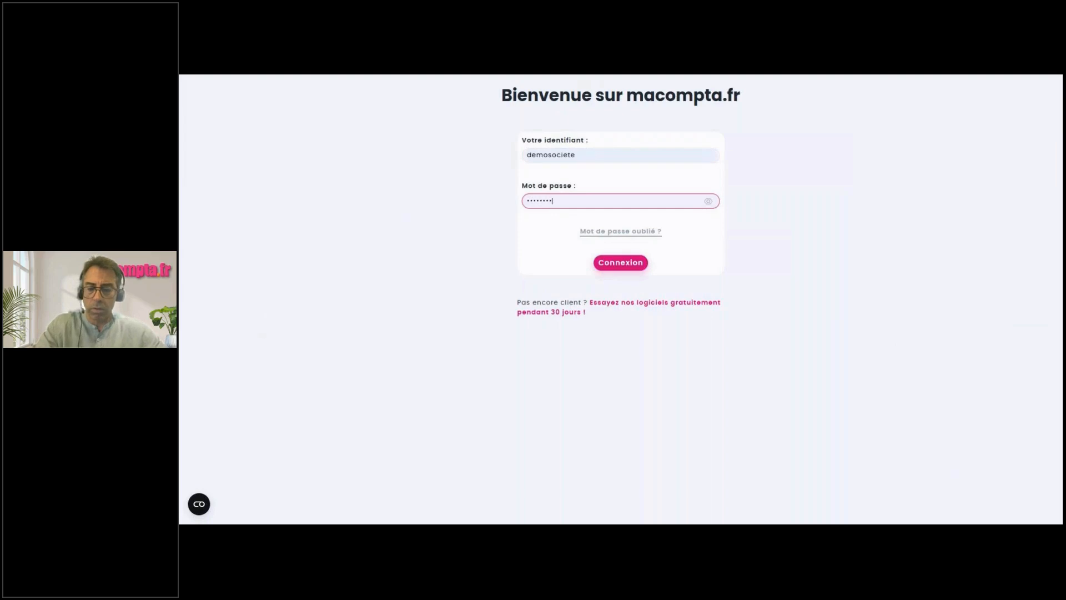
pyautogui.click(622, 263)
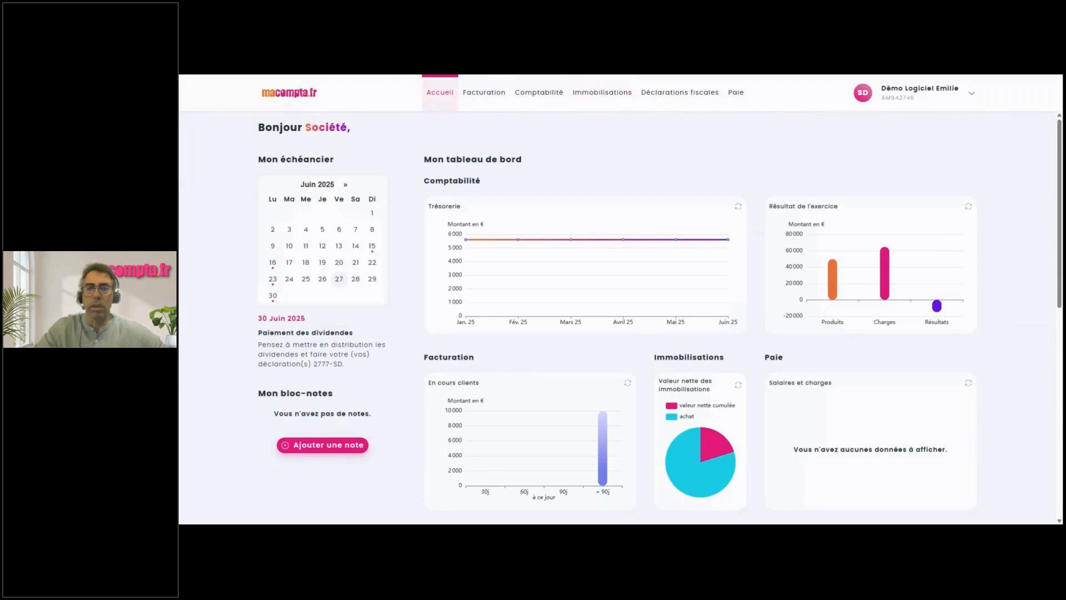
# View the customer invoices list, then open the Banque A bank operations.
pyautogui.click(480, 100)
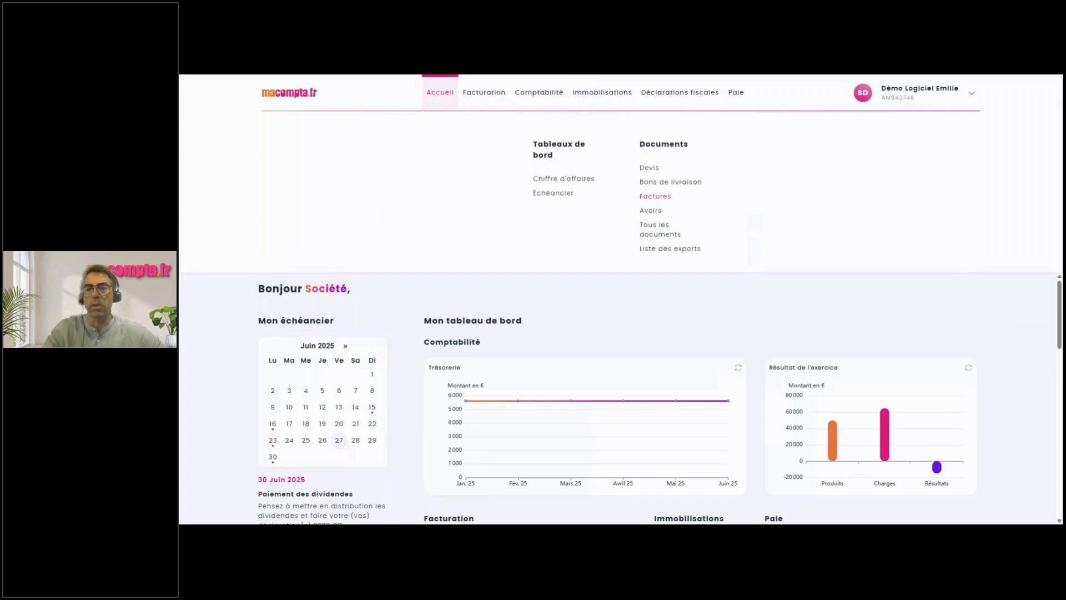
pyautogui.click(655, 198)
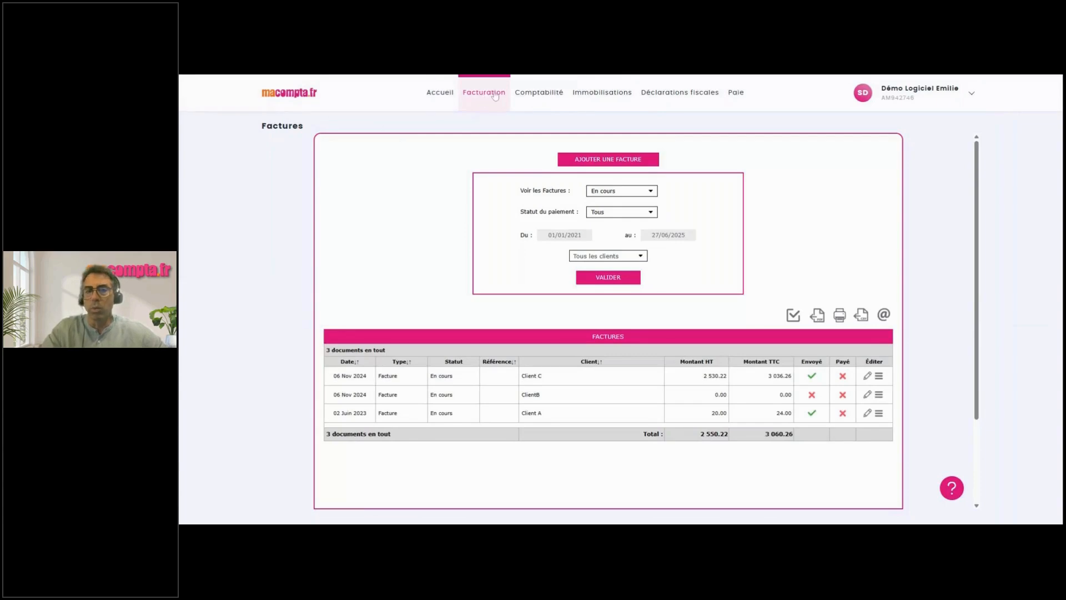
pyautogui.moveTo(537, 95)
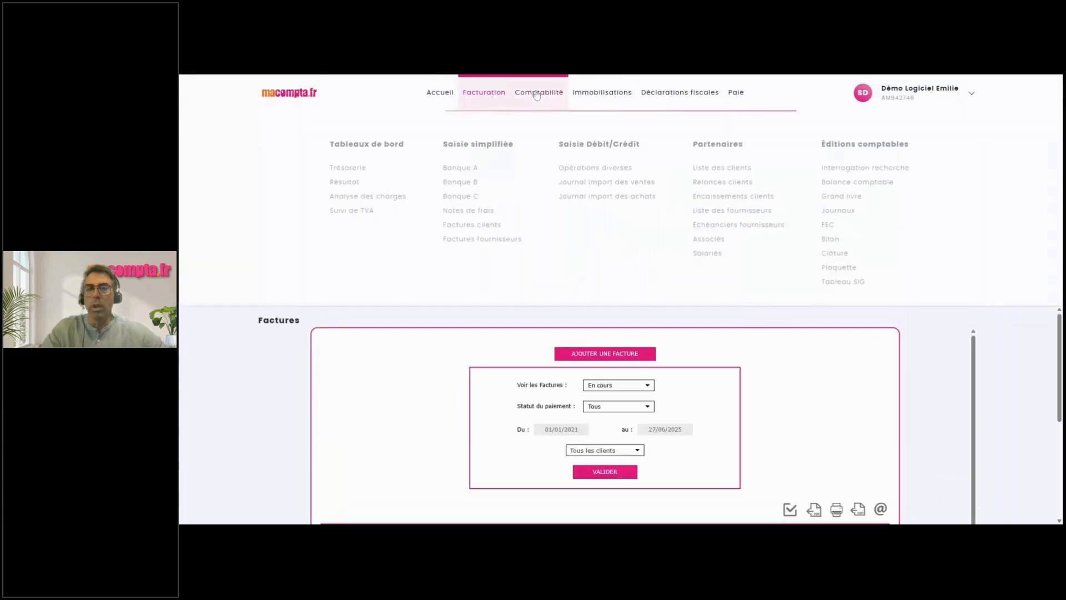
pyautogui.click(465, 170)
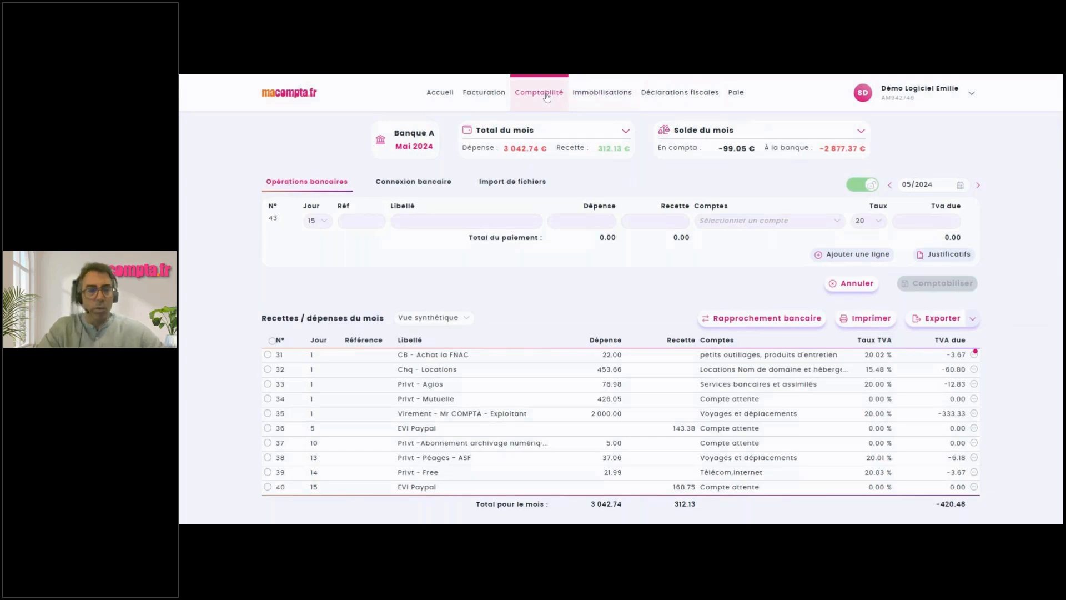
pyautogui.click(673, 209)
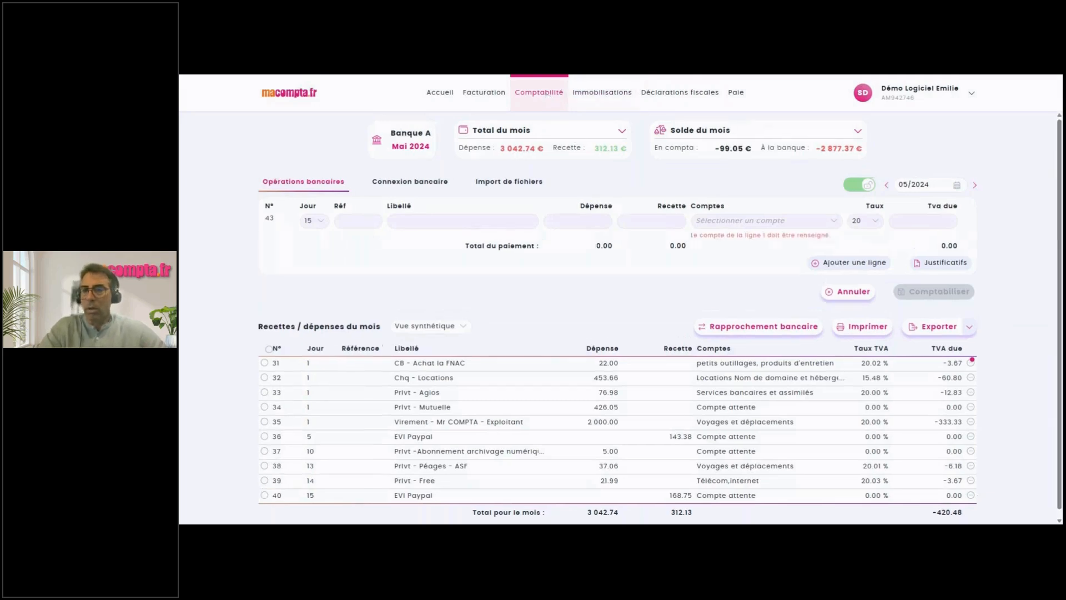
# Return to Accueil and reopen Banque A's May 2024 bank operations.
pyautogui.click(429, 93)
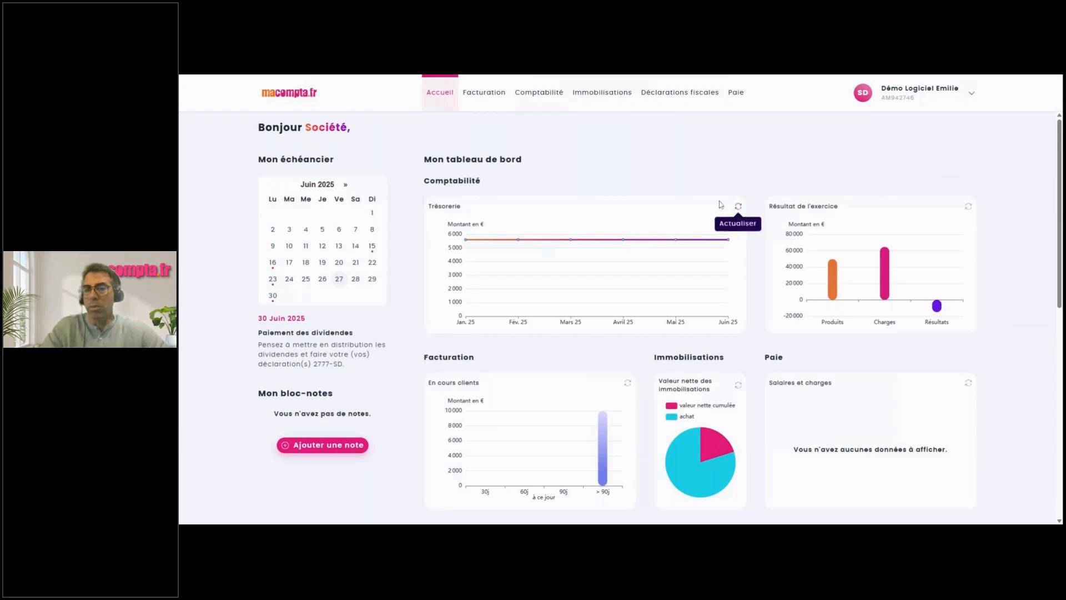
pyautogui.click(540, 101)
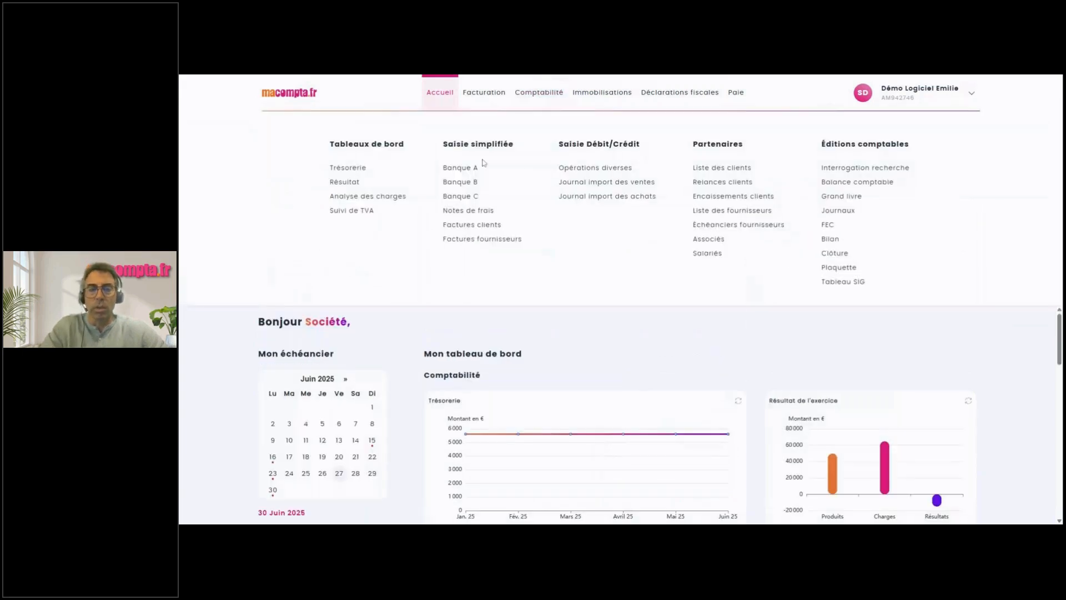
pyautogui.click(469, 170)
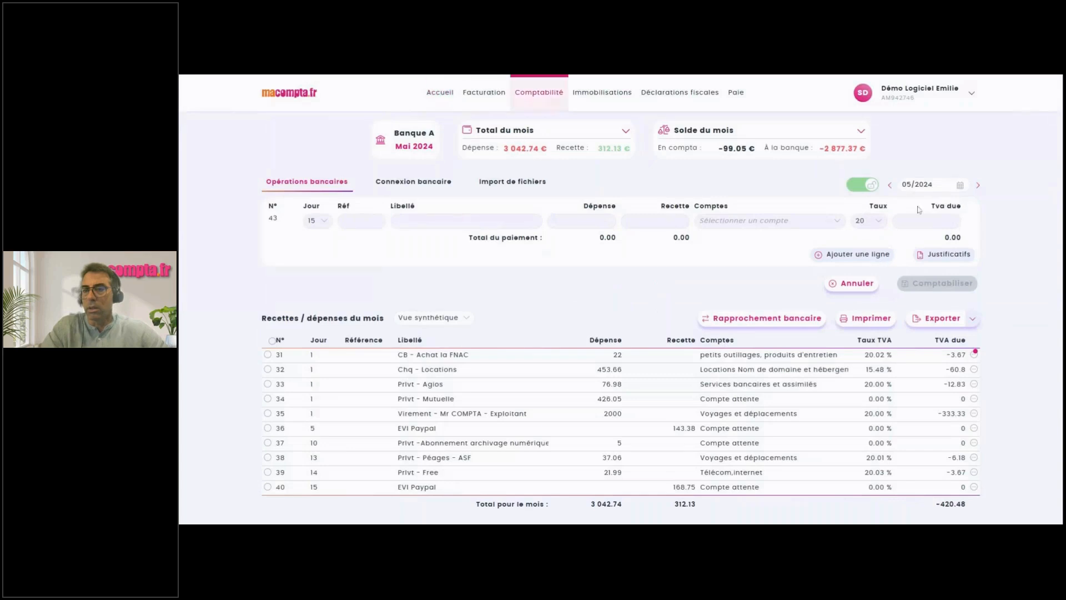
# Switch the bank operations view to June 2025.
pyautogui.click(933, 184)
pyautogui.click(1004, 205)
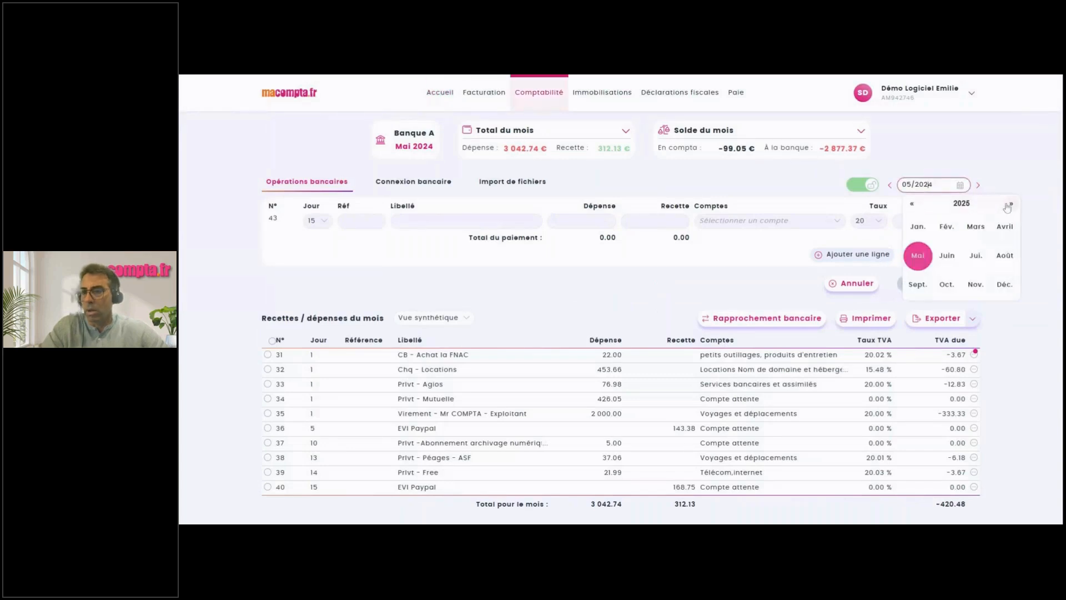
pyautogui.click(946, 256)
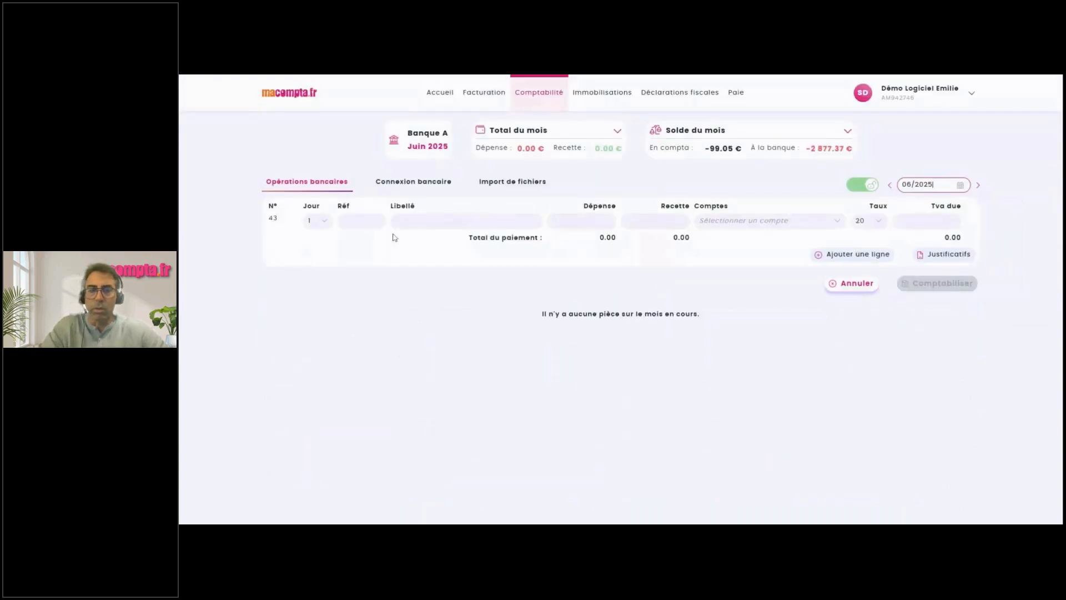
# Post a 15 000 € 'test' receipt to 70660000 Prestations sans TVA, then refresh the dashboard treasury chart.
pyautogui.click(411, 221)
pyautogui.write('test')
pyautogui.press('Tab')
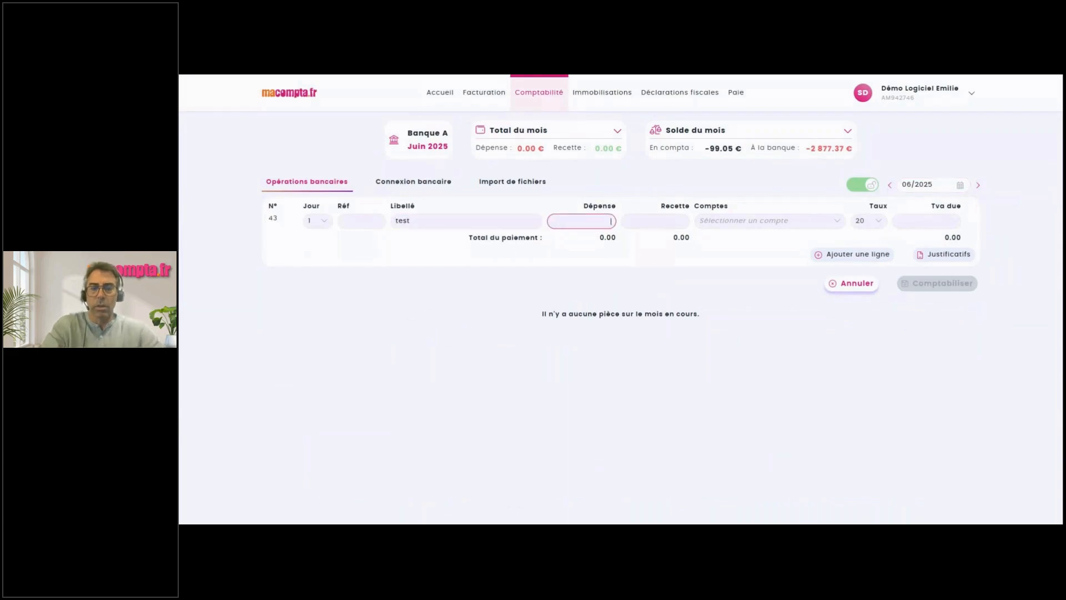
pyautogui.press('Tab')
pyautogui.write('1')
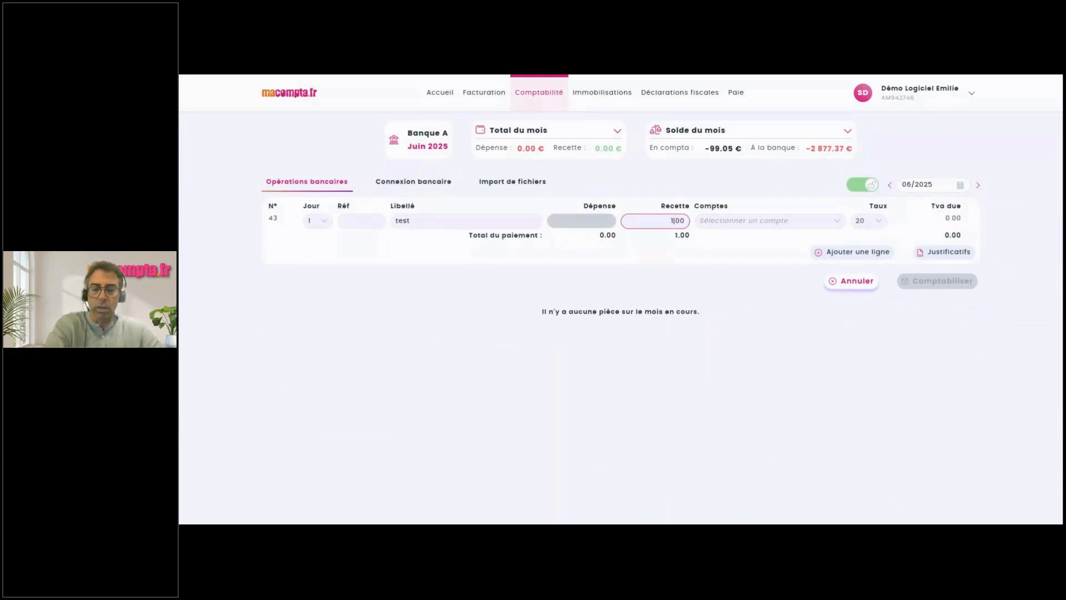
pyautogui.write('5 000')
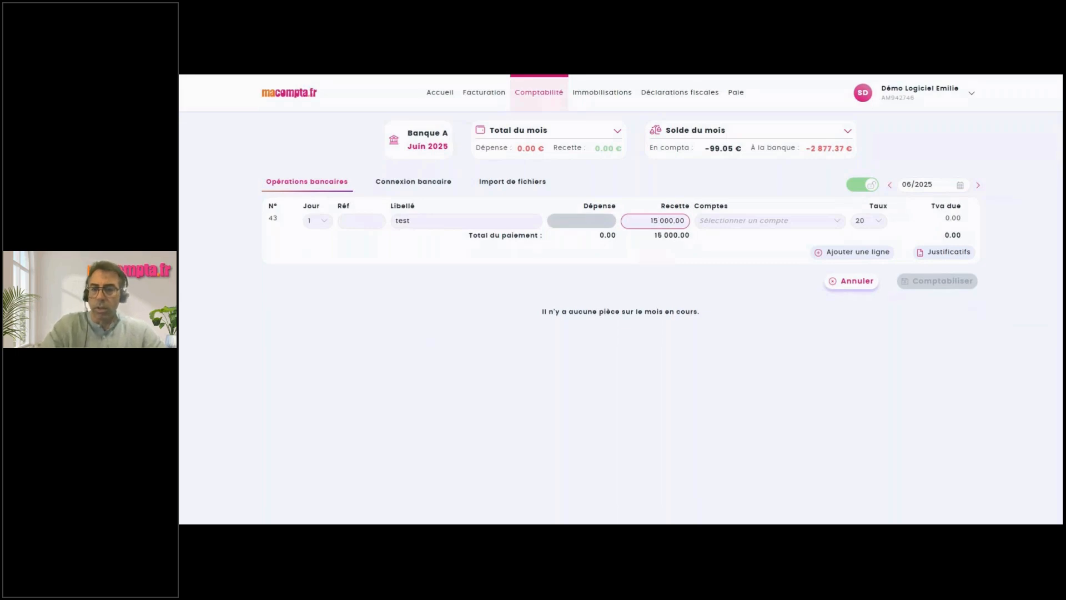
pyautogui.press('Tab')
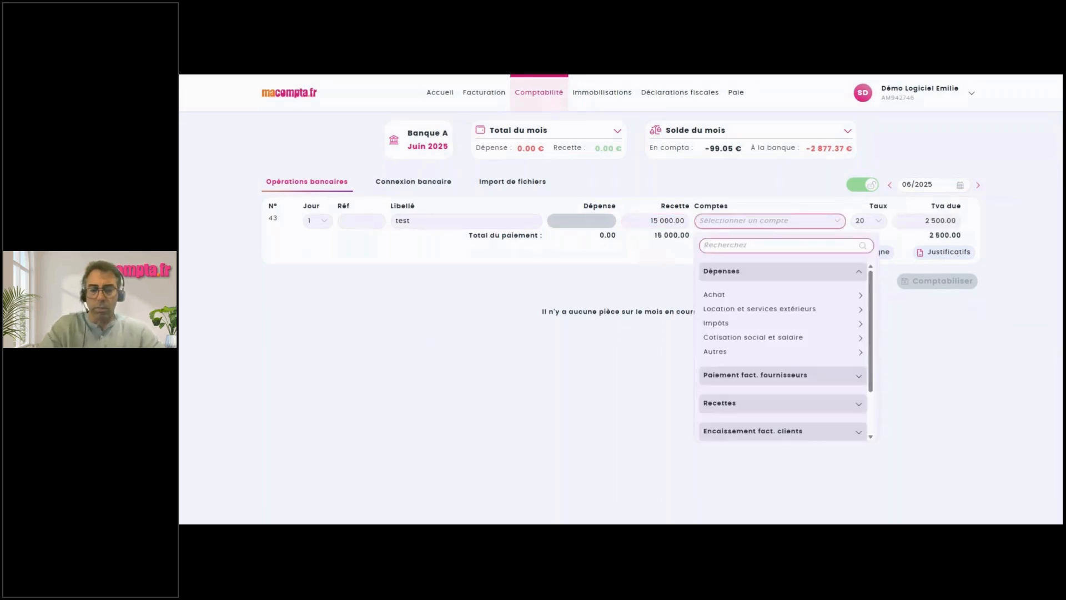
pyautogui.write('pres')
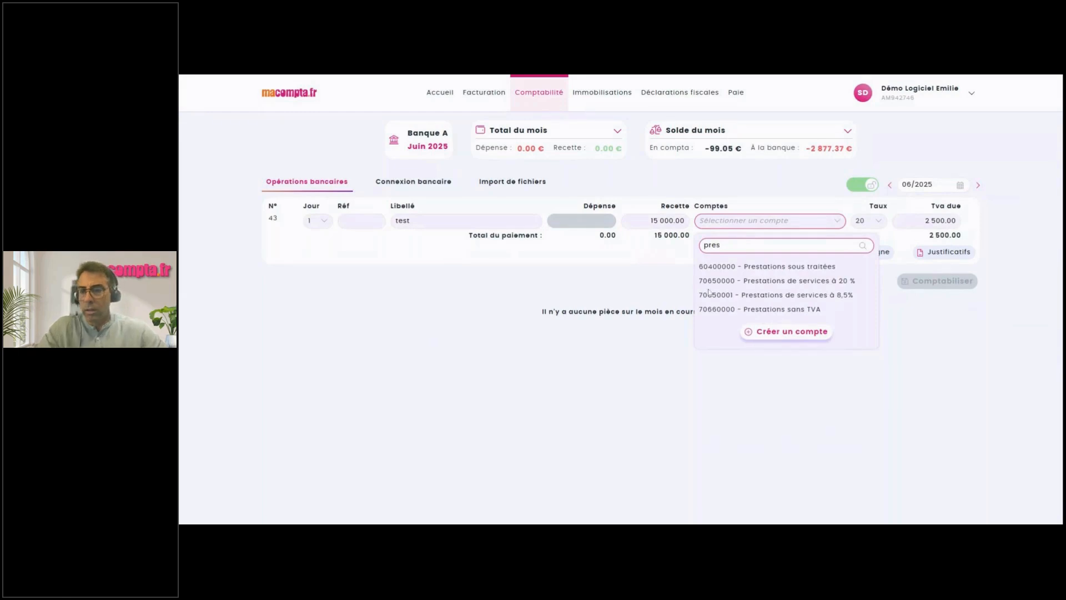
pyautogui.click(760, 309)
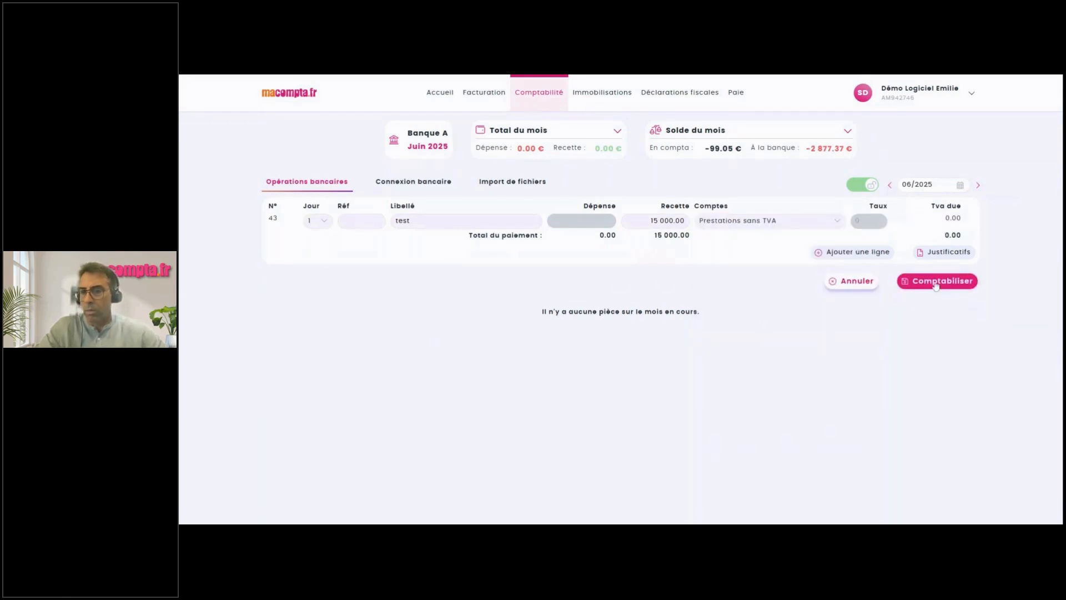
pyautogui.click(934, 283)
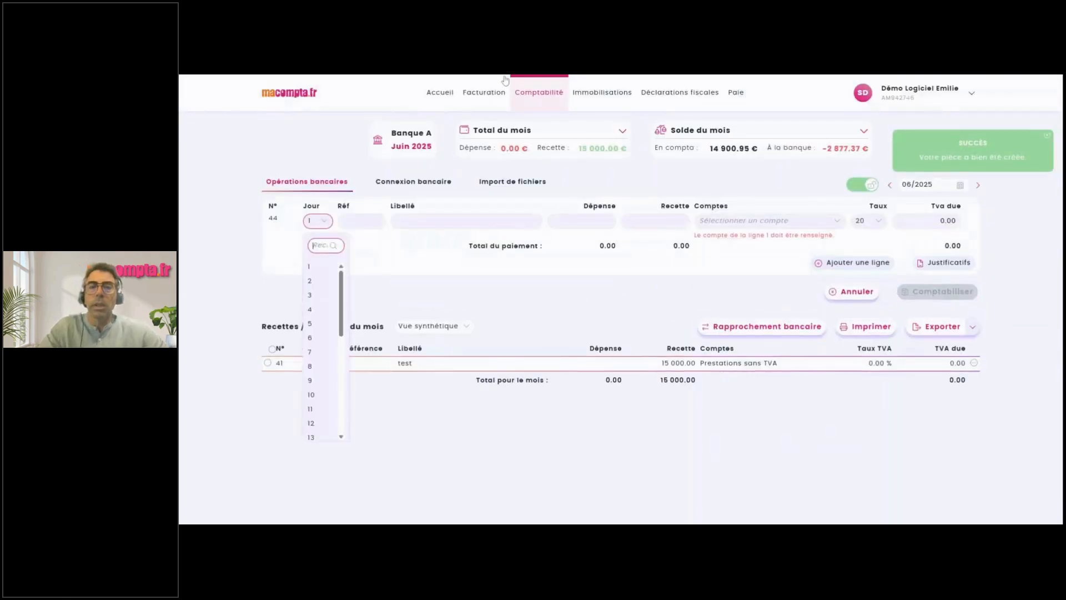
pyautogui.click(443, 93)
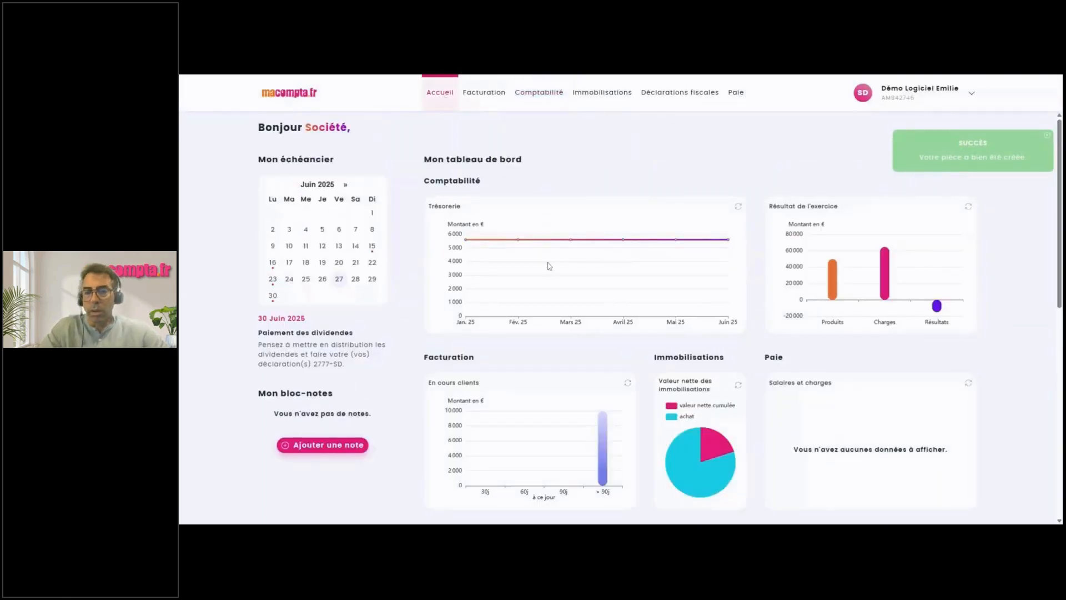
pyautogui.click(740, 208)
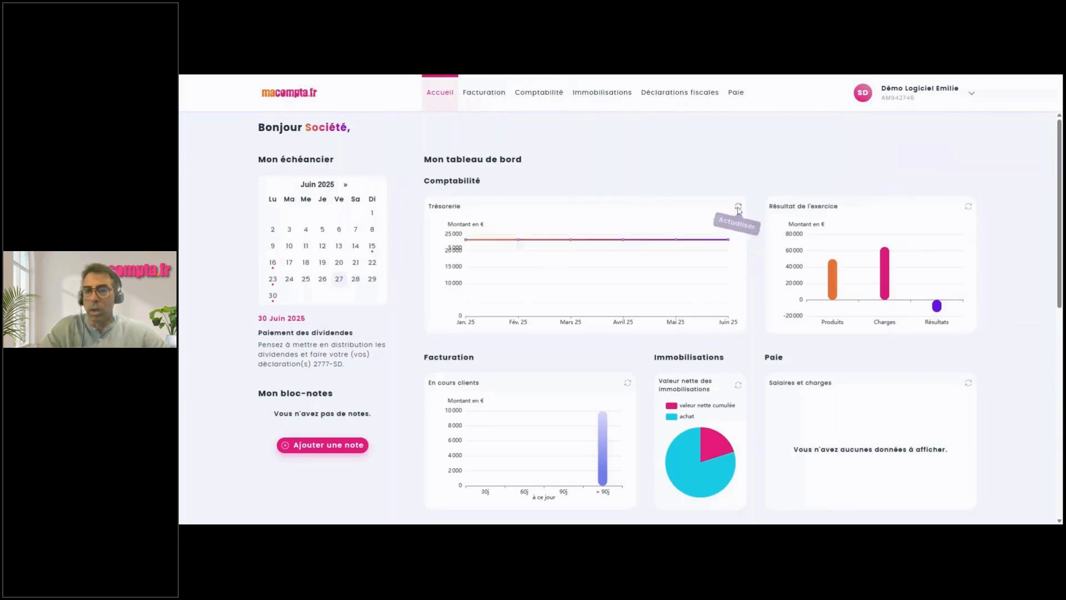